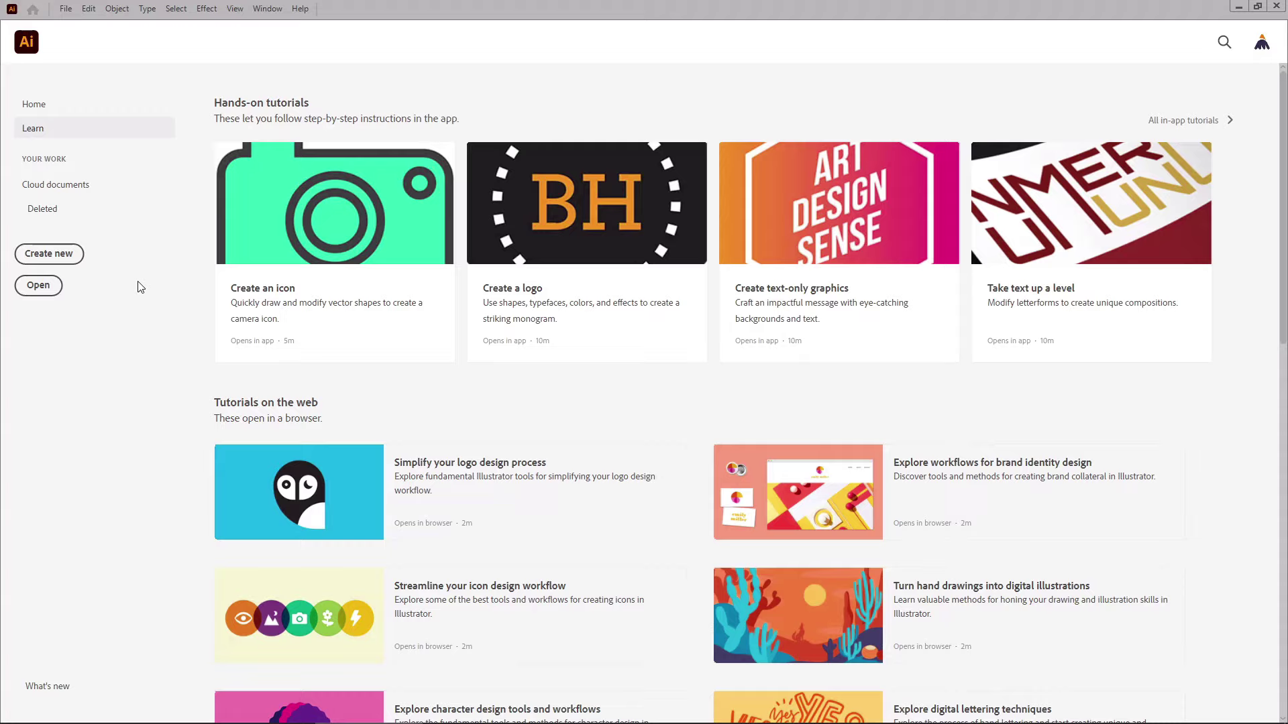
Step: Create a new 850 × 850 px document with units kept in pixels
{"action": "left_click", "coordinate": [69, 260]}
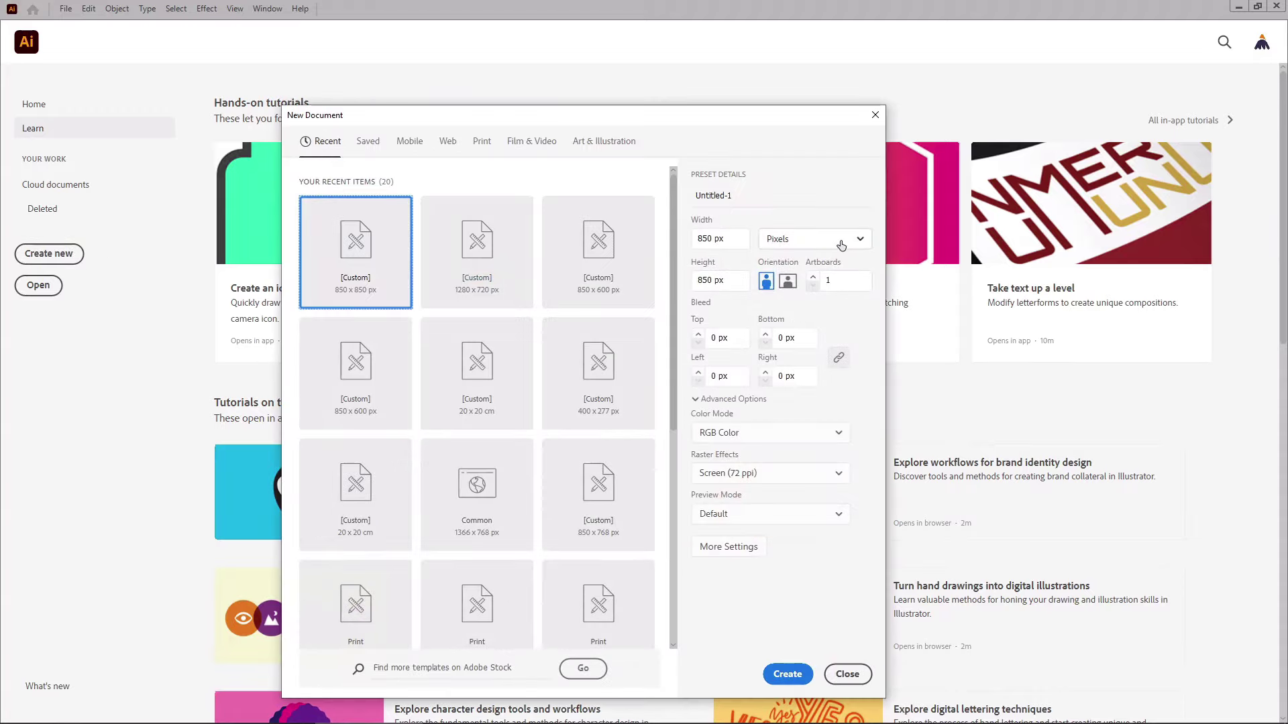
{"action": "left_click", "coordinate": [842, 245]}
{"action": "left_click", "coordinate": [823, 266]}
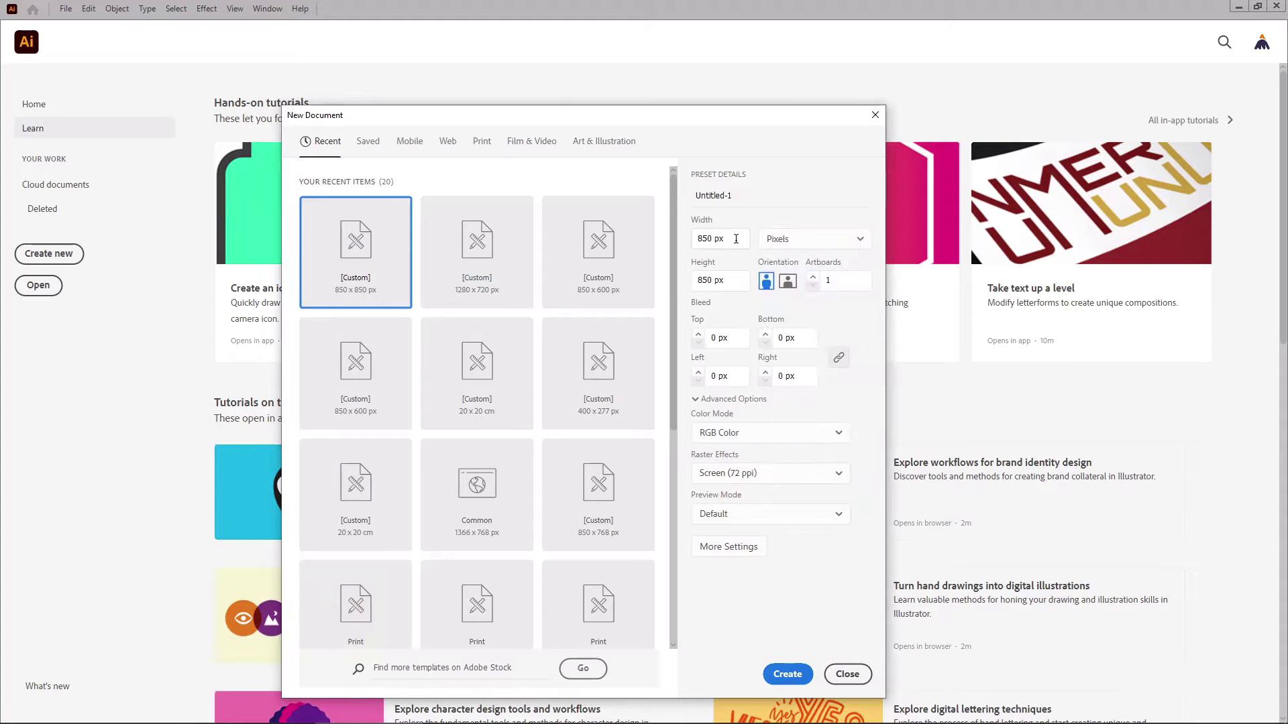
{"action": "left_click_drag", "start_coordinate": [736, 239], "coordinate": [692, 239]}
{"action": "left_click_drag", "start_coordinate": [738, 280], "coordinate": [692, 285]}
{"action": "left_click", "coordinate": [783, 676]}
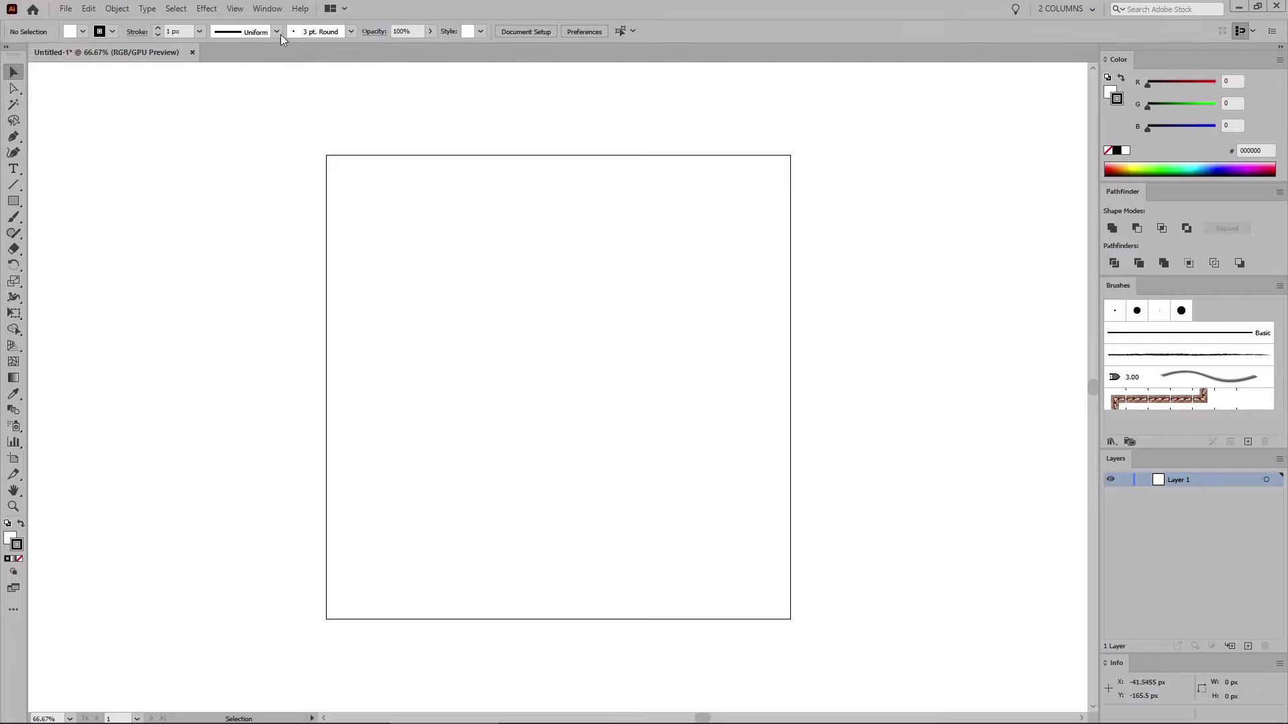
{"action": "left_click", "coordinate": [268, 9]}
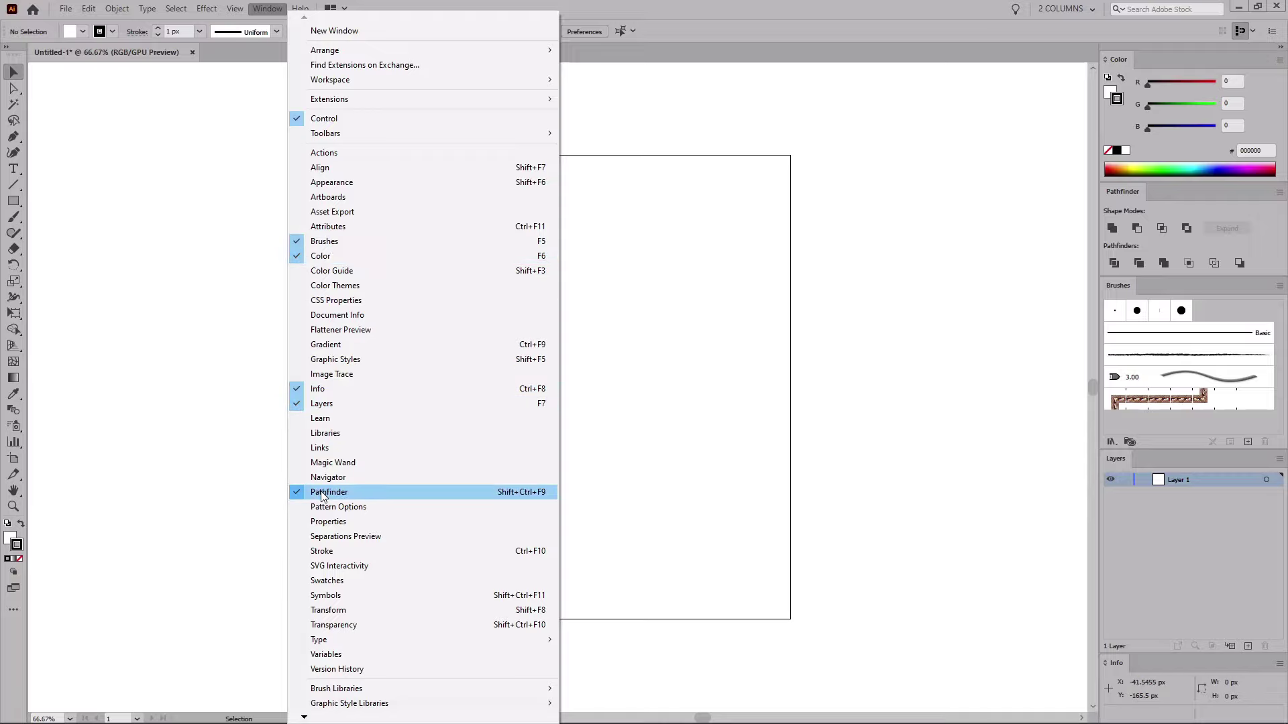
{"action": "left_click", "coordinate": [261, 478]}
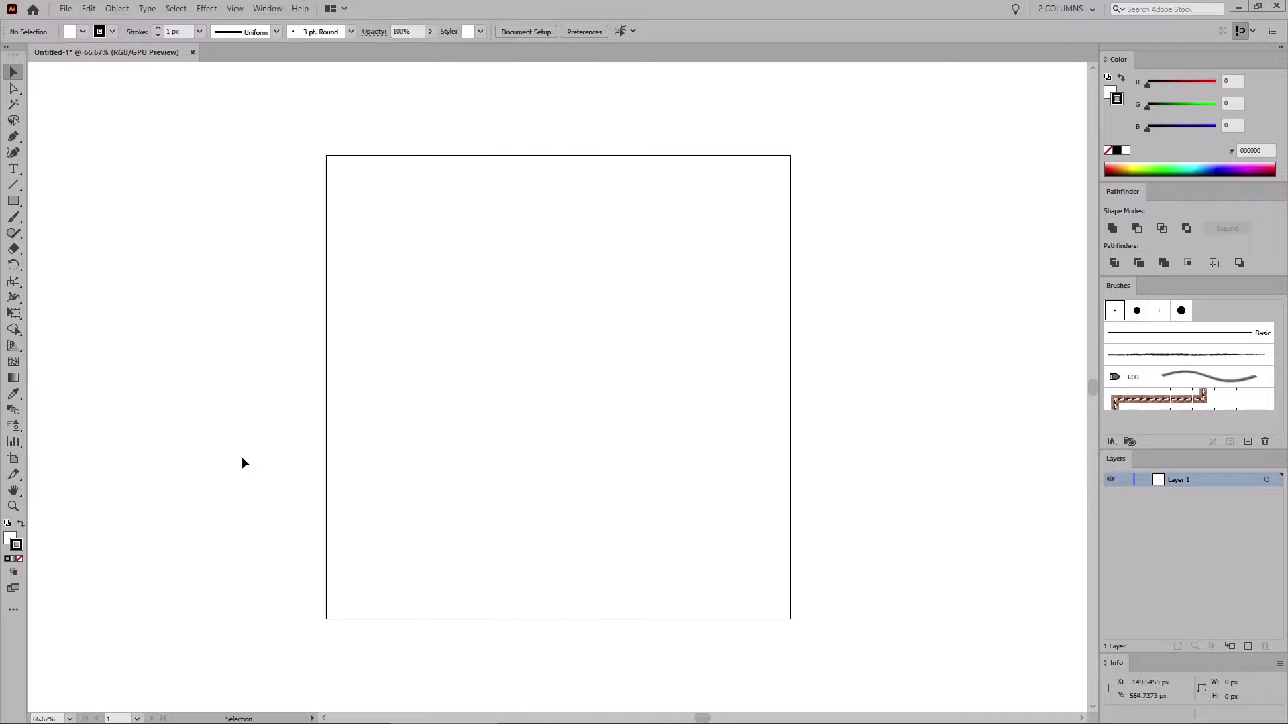
Step: Draw a 30 × 2 px ellipse with the Ellipse tool and zoom in on it
{"action": "left_click", "coordinate": [13, 200]}
{"action": "left_click", "coordinate": [61, 233]}
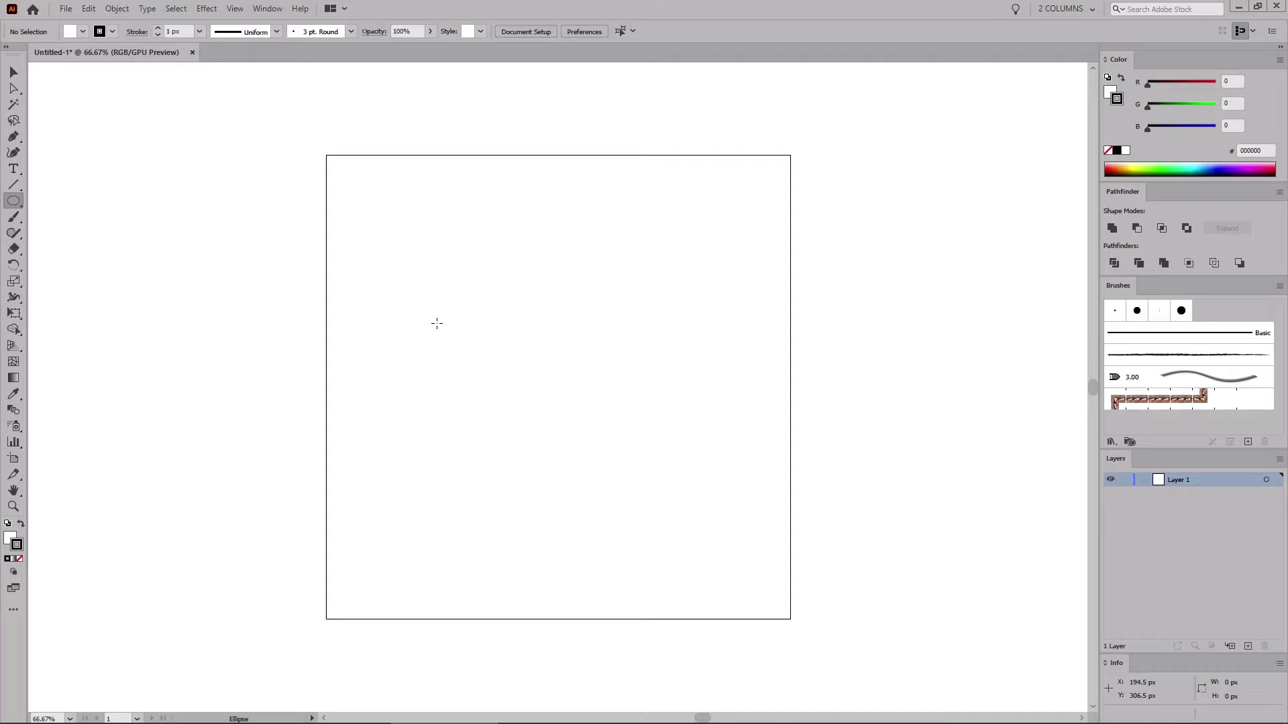
{"action": "left_click", "coordinate": [557, 357]}
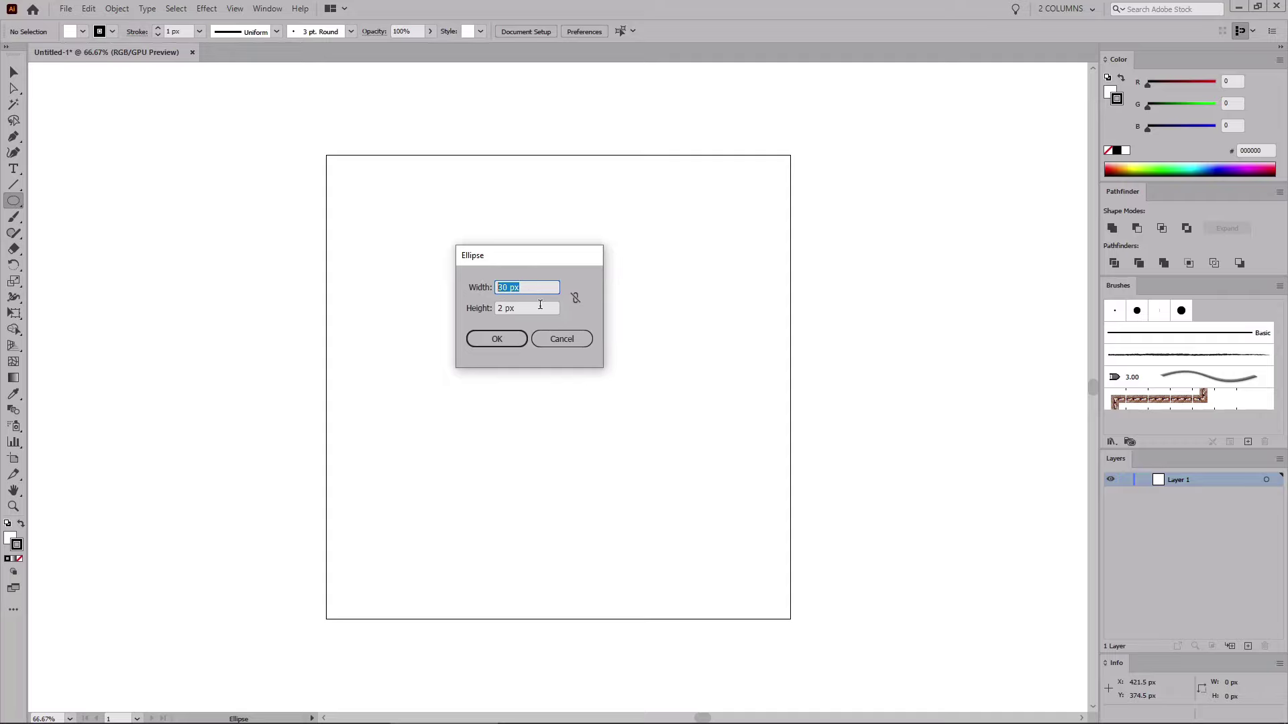
{"action": "key", "text": "Tab"}
{"action": "left_click", "coordinate": [499, 340]}
{"action": "key", "text": "ctrl"}
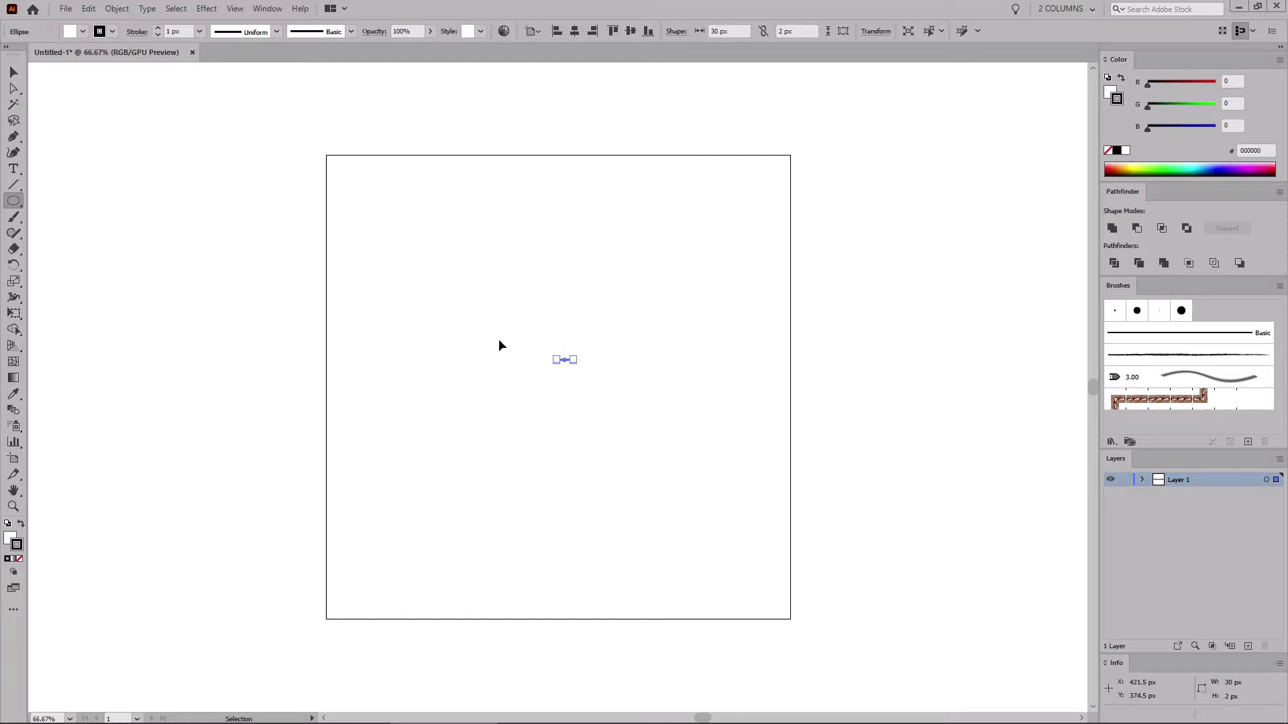
{"action": "key", "text": "ctrl+plus"}
{"action": "key", "text": "ctrl+plus"}
{"action": "key", "text": "ctrl+plus"}
{"action": "key", "text": "ctrl+plus"}
{"action": "key", "text": "ctrl+plus"}
{"action": "key", "text": "ctrl+plus"}
{"action": "key", "text": "ctrl+plus"}
{"action": "key", "text": "ctrl+plus"}
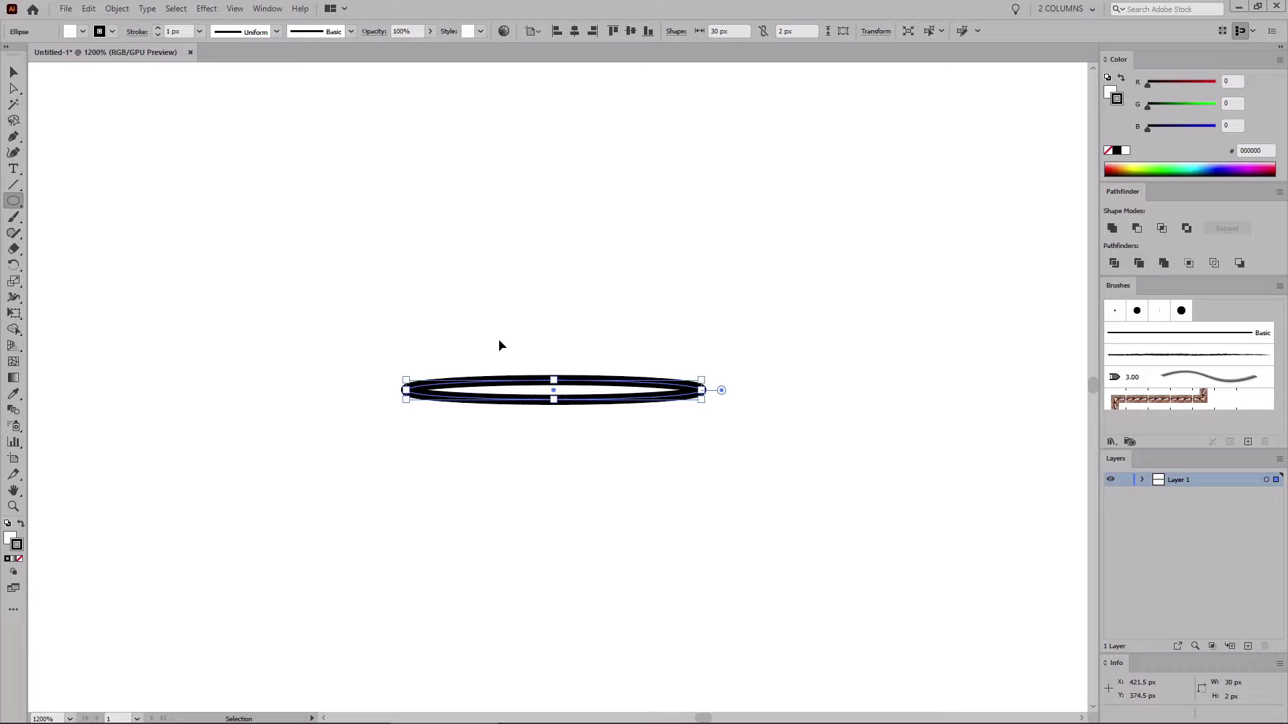
{"action": "key", "text": "ctrl+plus"}
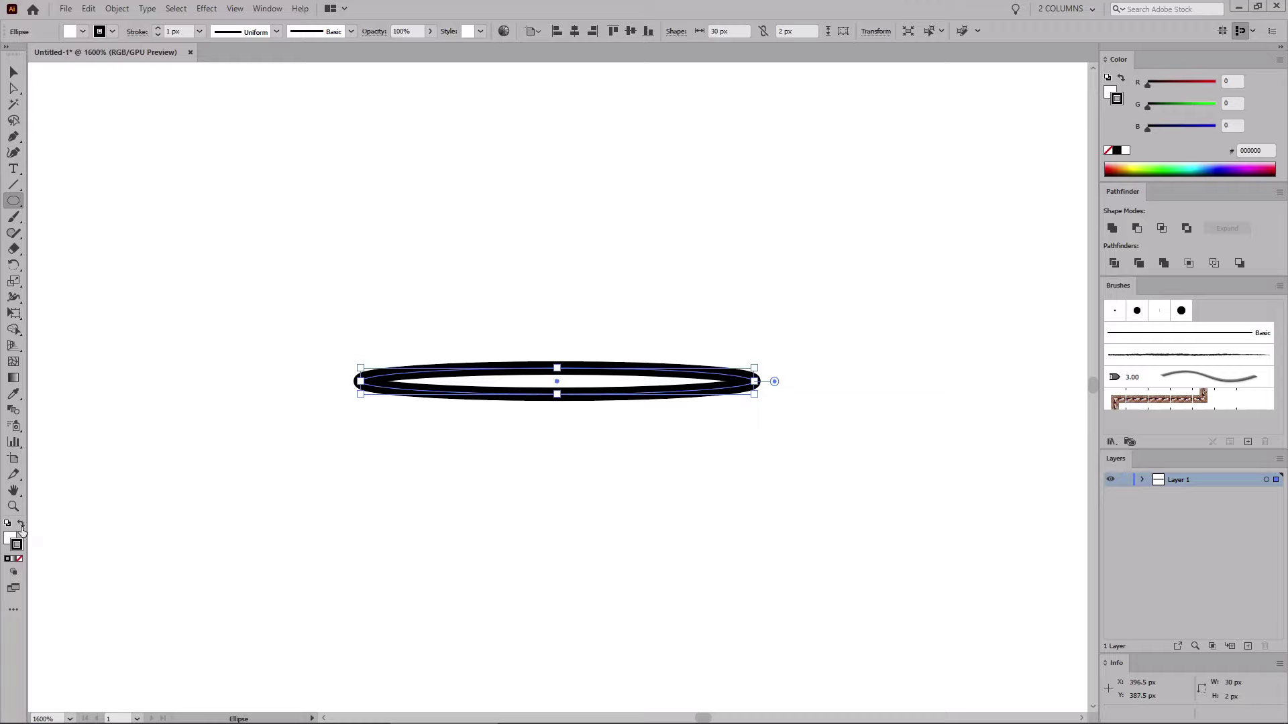
Step: Make the ellipse solid black with no stroke and convert both end anchors to sharp corners
{"action": "left_click", "coordinate": [21, 525]}
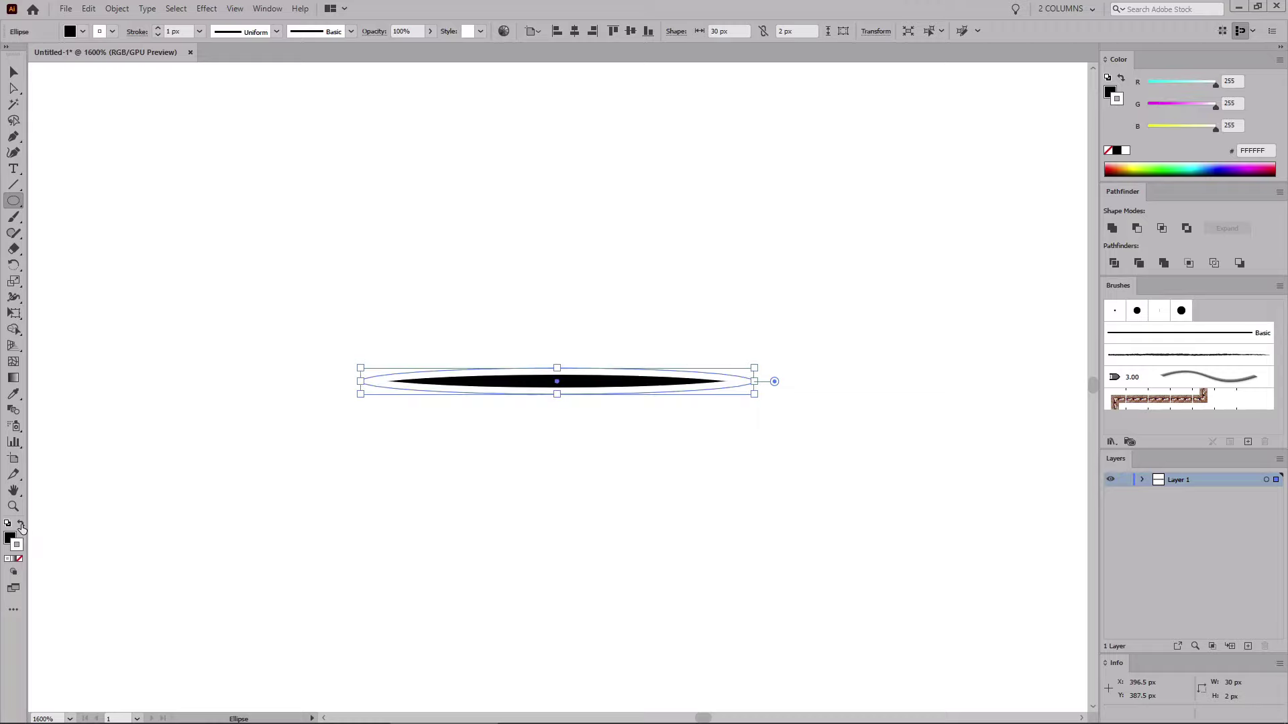
{"action": "left_click", "coordinate": [20, 560]}
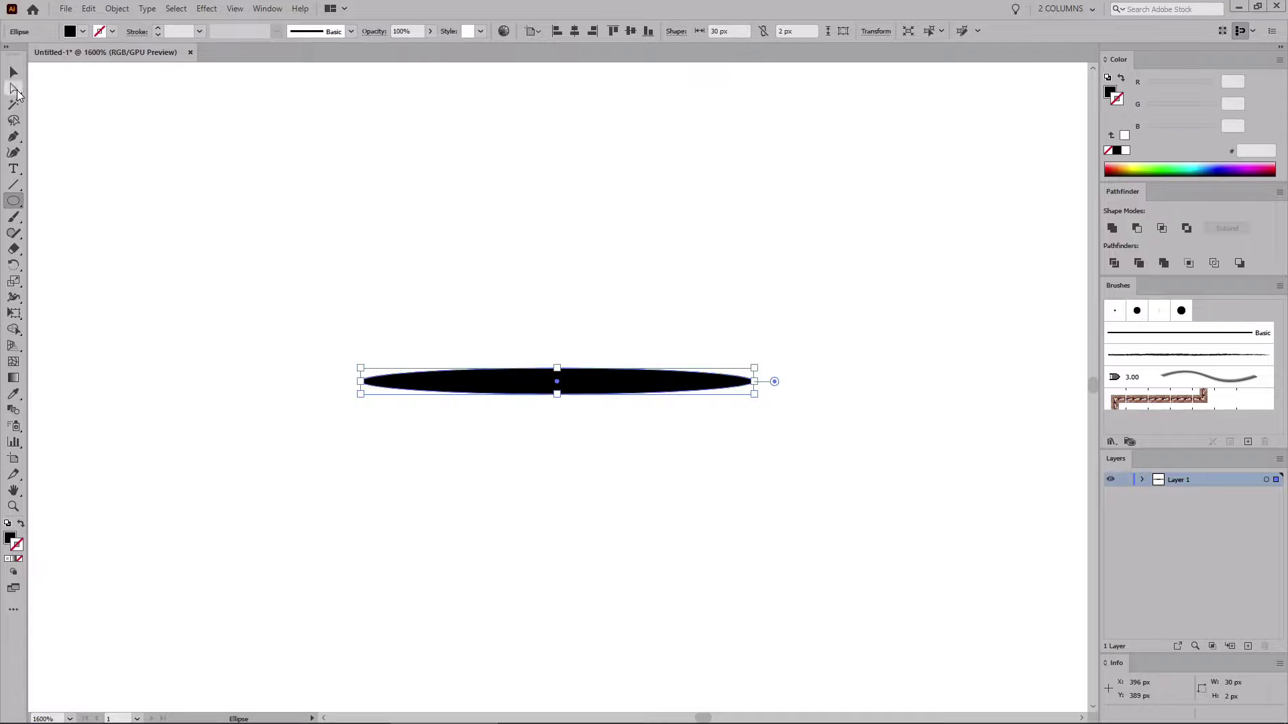
{"action": "left_click", "coordinate": [14, 89]}
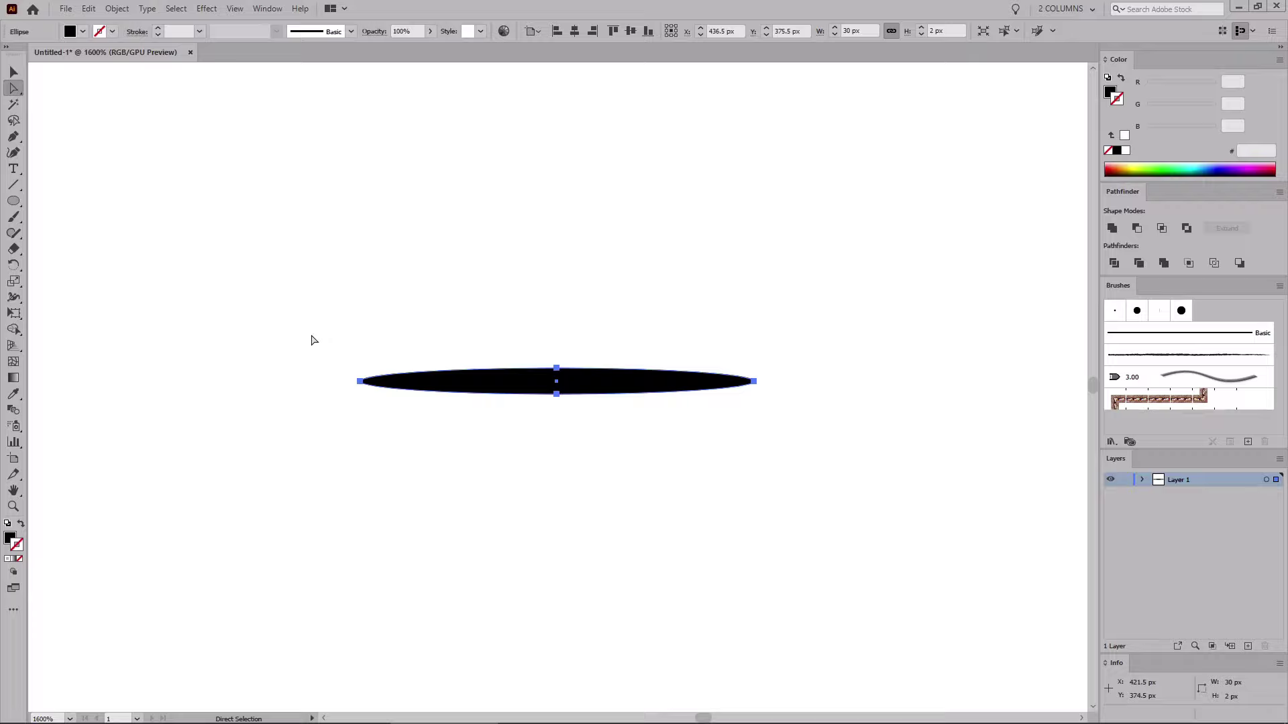
{"action": "left_click", "coordinate": [359, 380]}
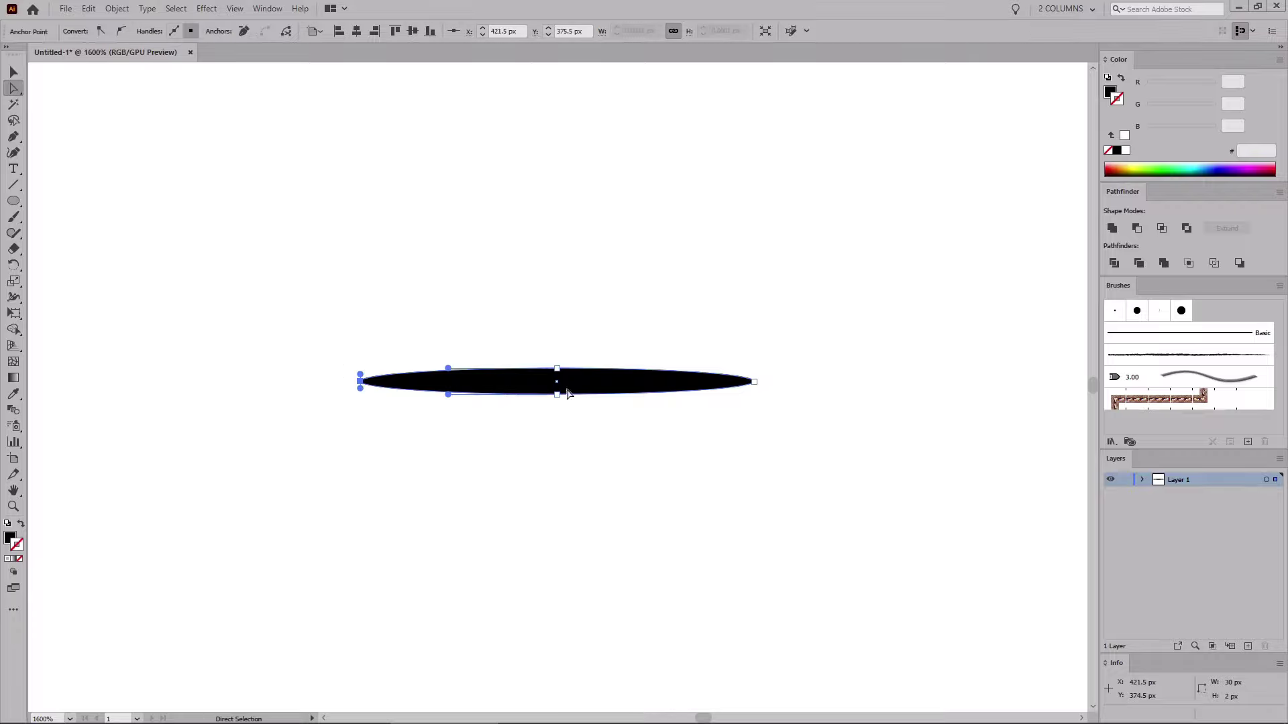
{"action": "left_click", "coordinate": [754, 381], "text": "shift"}
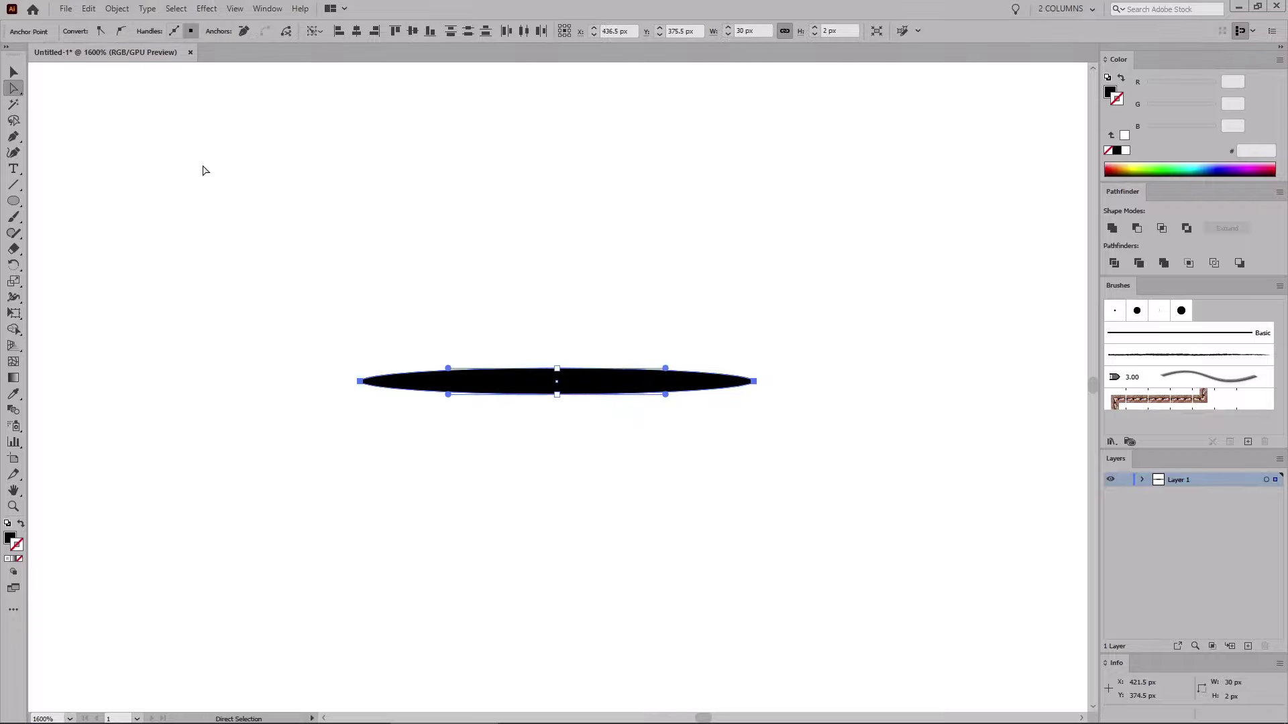
{"action": "left_click", "coordinate": [100, 32]}
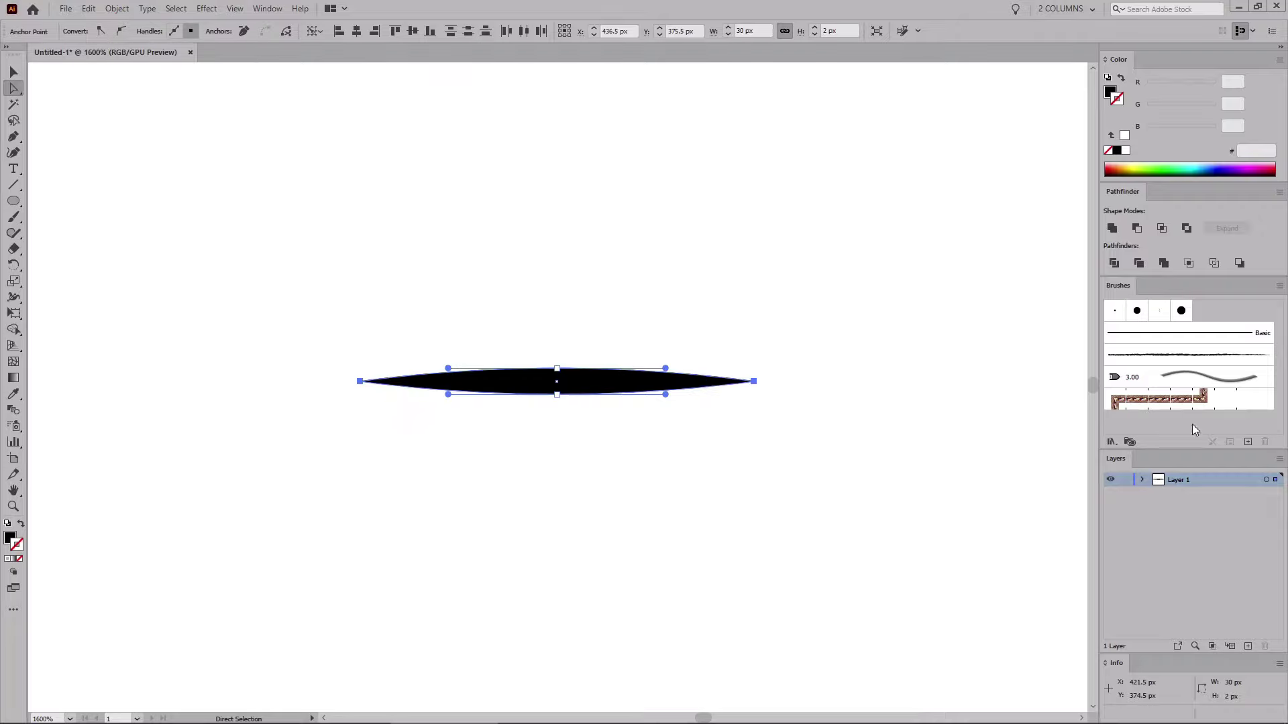
Step: Save the pointed shape as an art brush named 'Tapered Brush' with Tints colorization
{"action": "left_click", "coordinate": [1247, 442]}
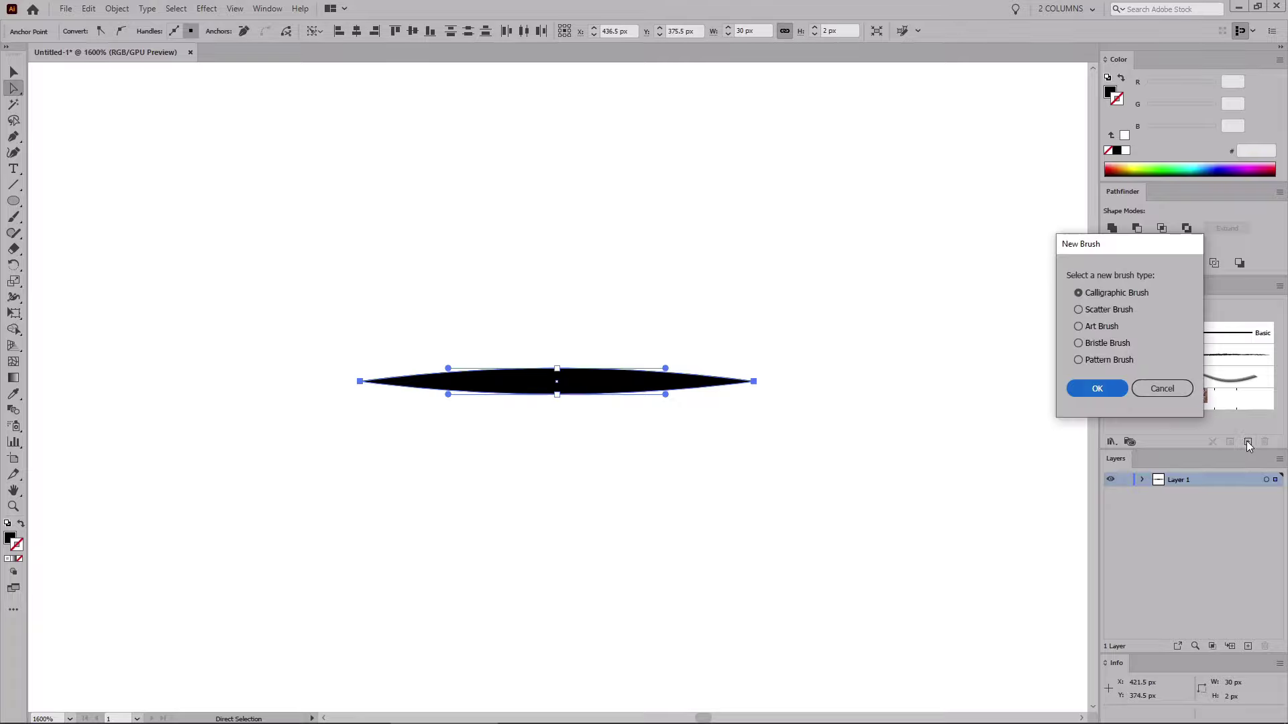
{"action": "left_click", "coordinate": [1104, 324]}
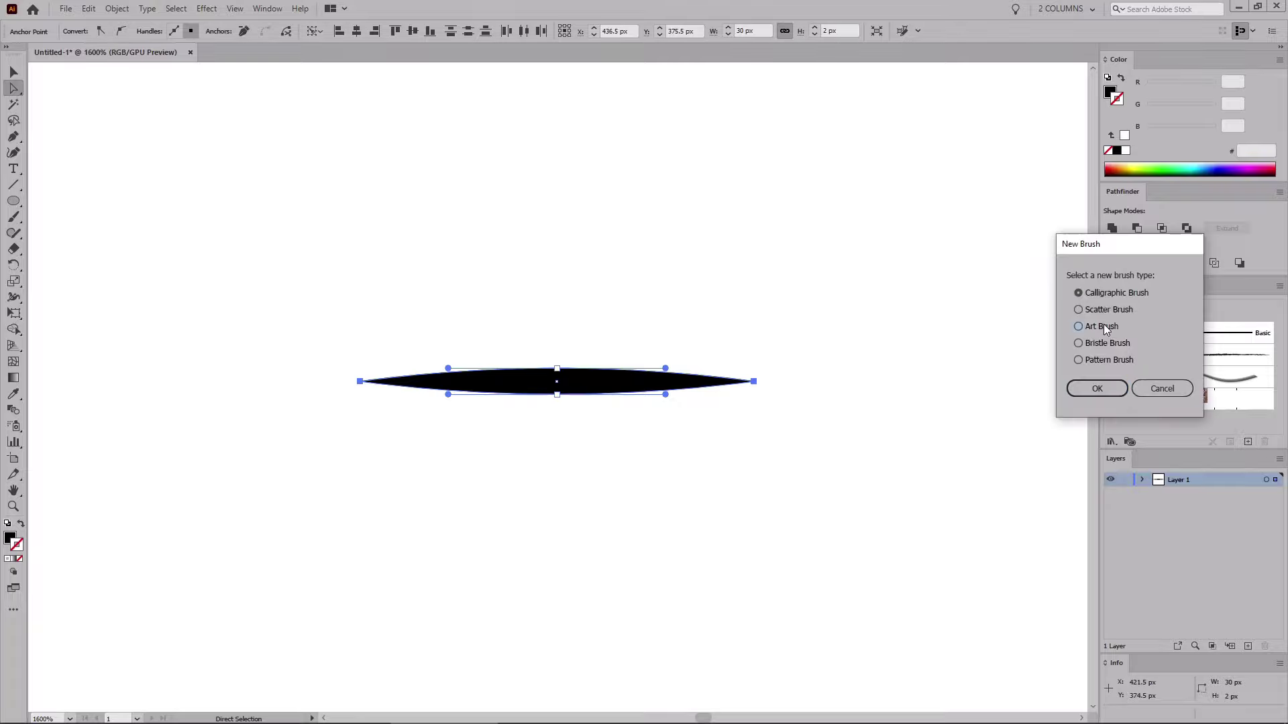
{"action": "left_click", "coordinate": [1096, 389]}
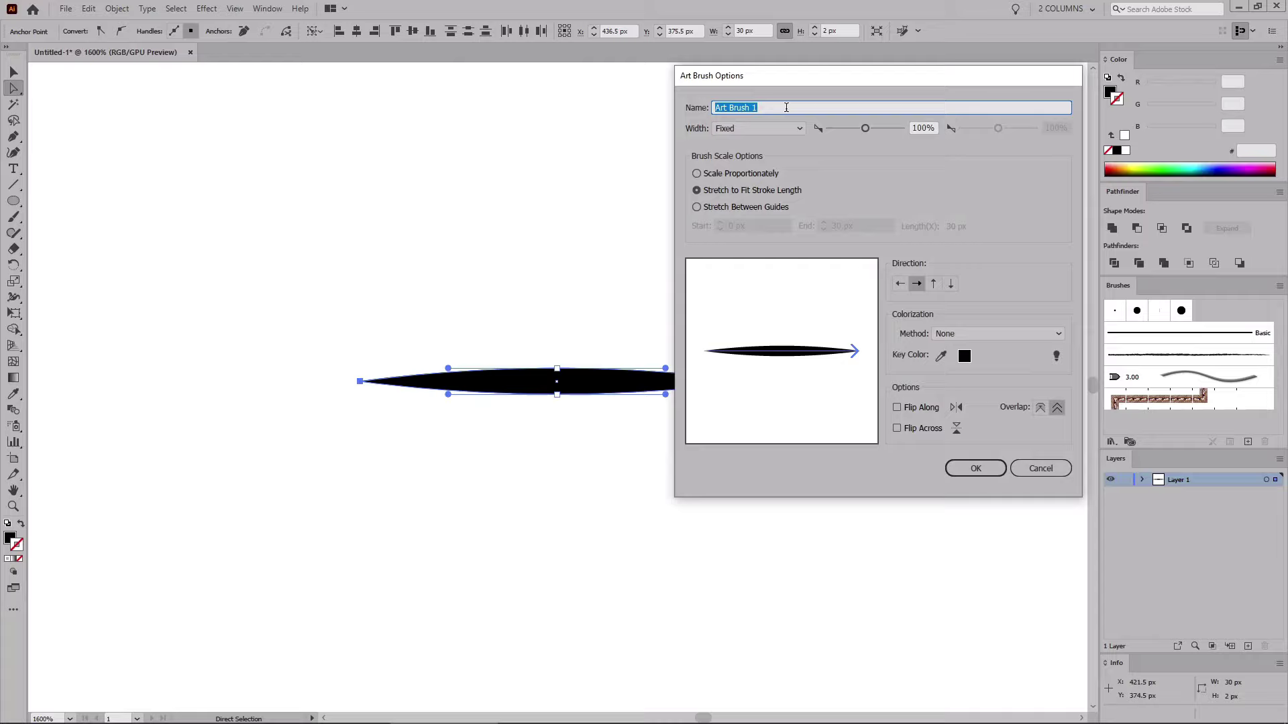
{"action": "type", "text": "Tapered Brush"}
{"action": "left_click", "coordinate": [979, 333]}
{"action": "left_click", "coordinate": [969, 363]}
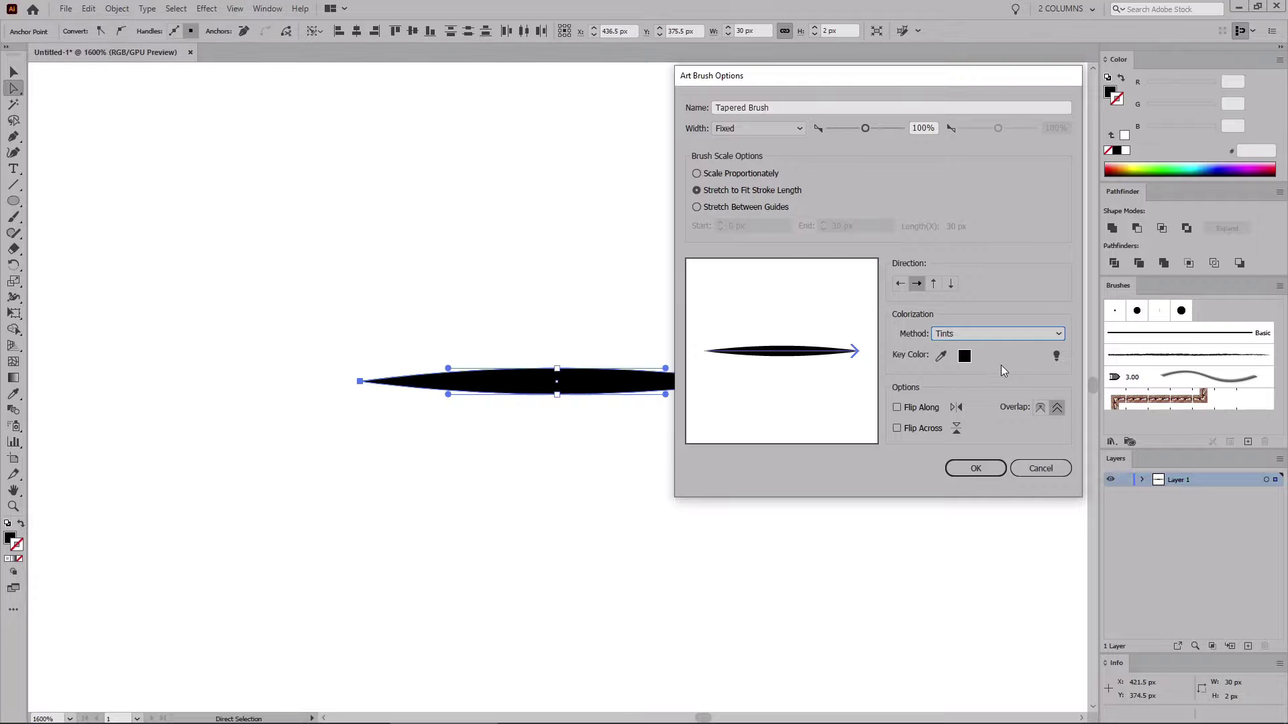
{"action": "left_click", "coordinate": [976, 468]}
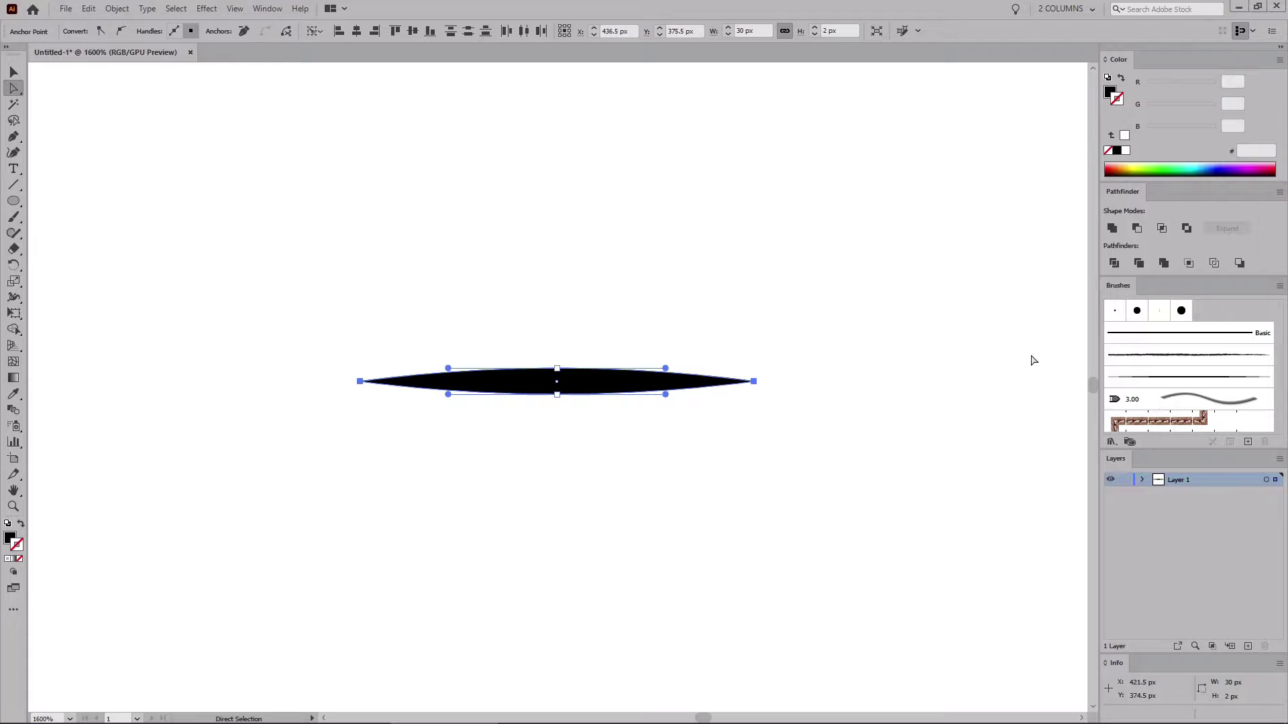
Step: Delete the default brushes, keeping only Basic and Tapered Brush in the Brushes panel
{"action": "left_click", "coordinate": [1036, 354]}
{"action": "left_click", "coordinate": [1171, 354]}
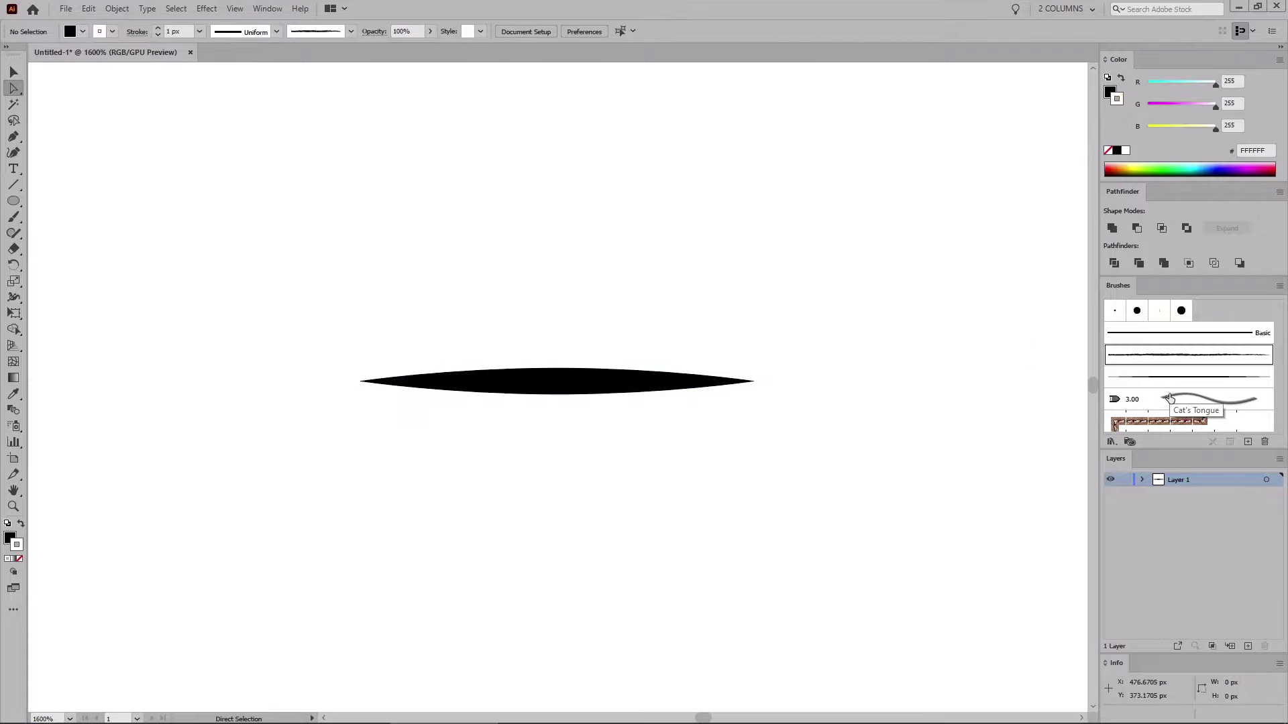
{"action": "left_click", "coordinate": [1264, 442]}
{"action": "left_click", "coordinate": [631, 387]}
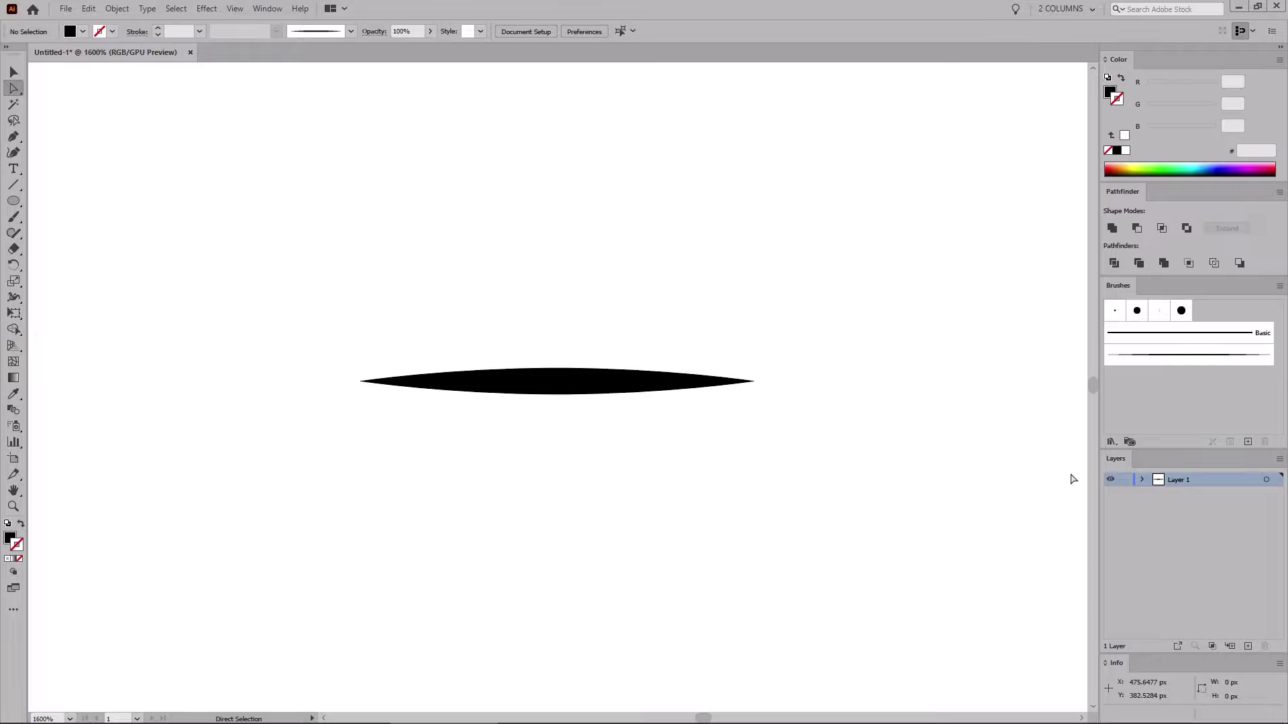
Step: Duplicate the tapered path in the Layers panel and hide the lower copy
{"action": "left_click", "coordinate": [1142, 479]}
{"action": "left_click_drag", "start_coordinate": [1201, 500], "coordinate": [1250, 648]}
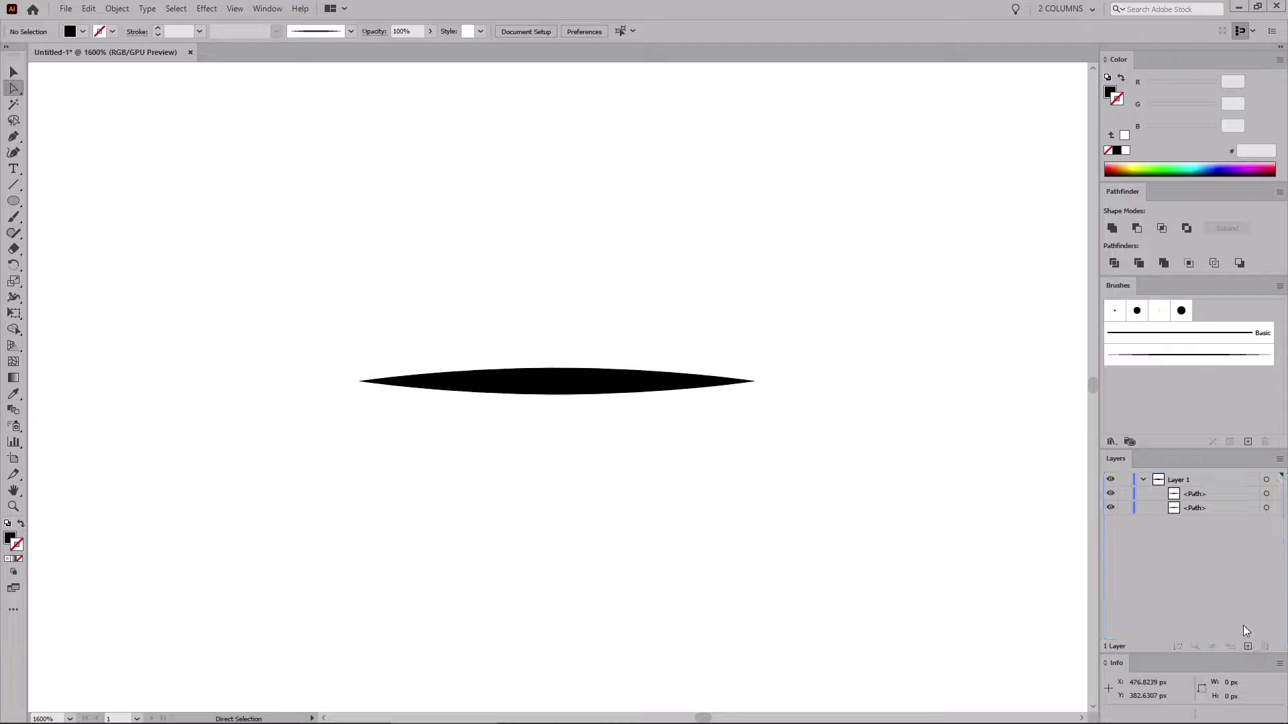
{"action": "left_click", "coordinate": [1111, 508]}
{"action": "left_click", "coordinate": [1266, 494]}
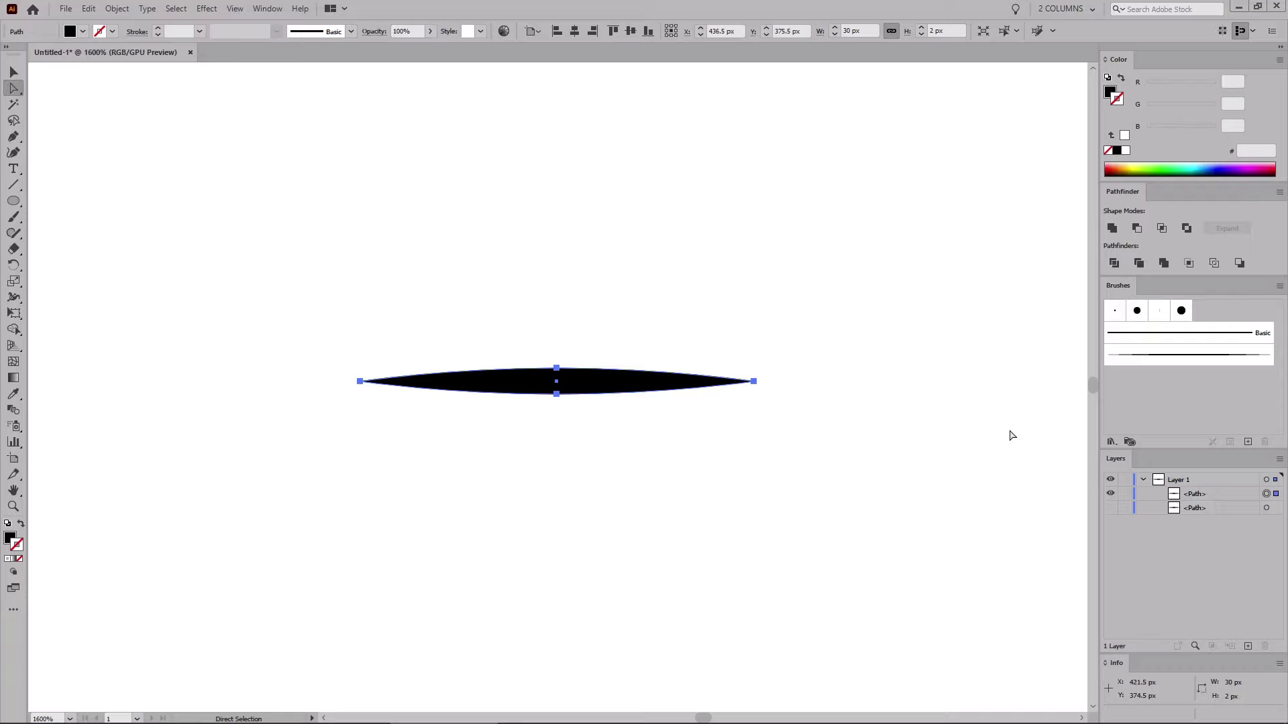
Step: Rotate the top copy 90° so it stands vertically at 2 × 30 px
{"action": "left_click", "coordinate": [116, 8]}
{"action": "mouse_move", "coordinate": [131, 27]}
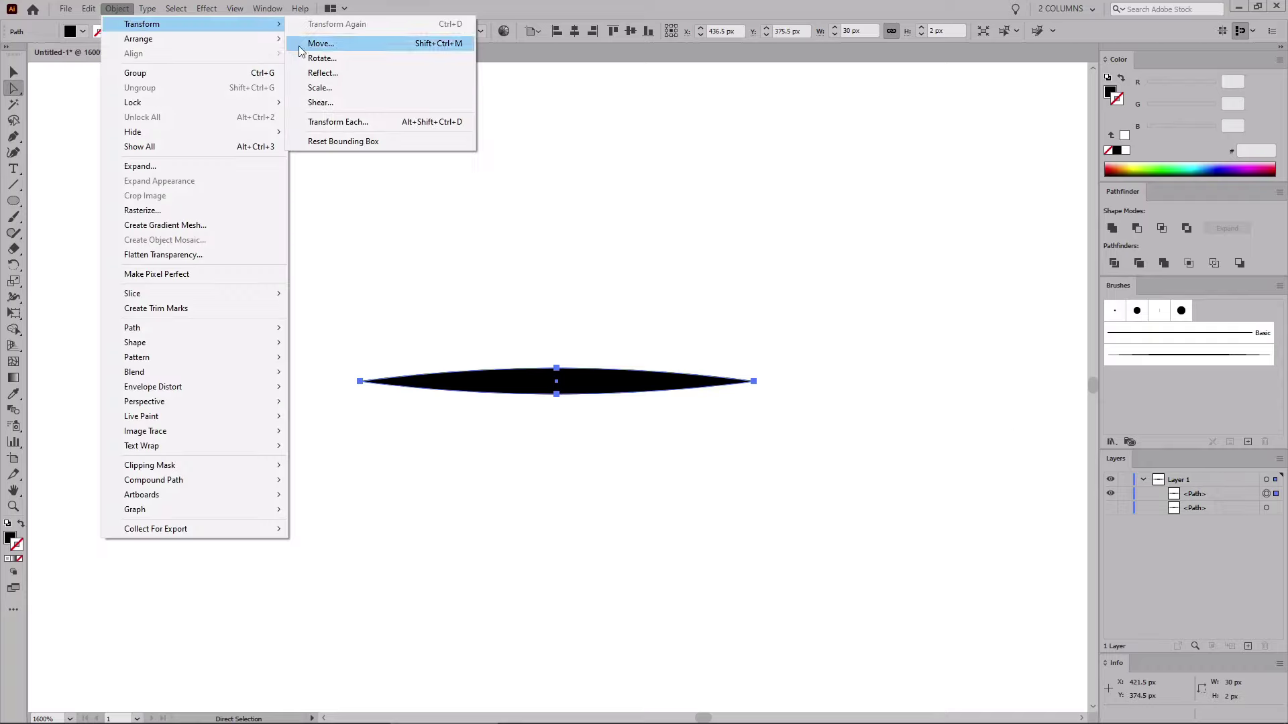
{"action": "left_click", "coordinate": [320, 58]}
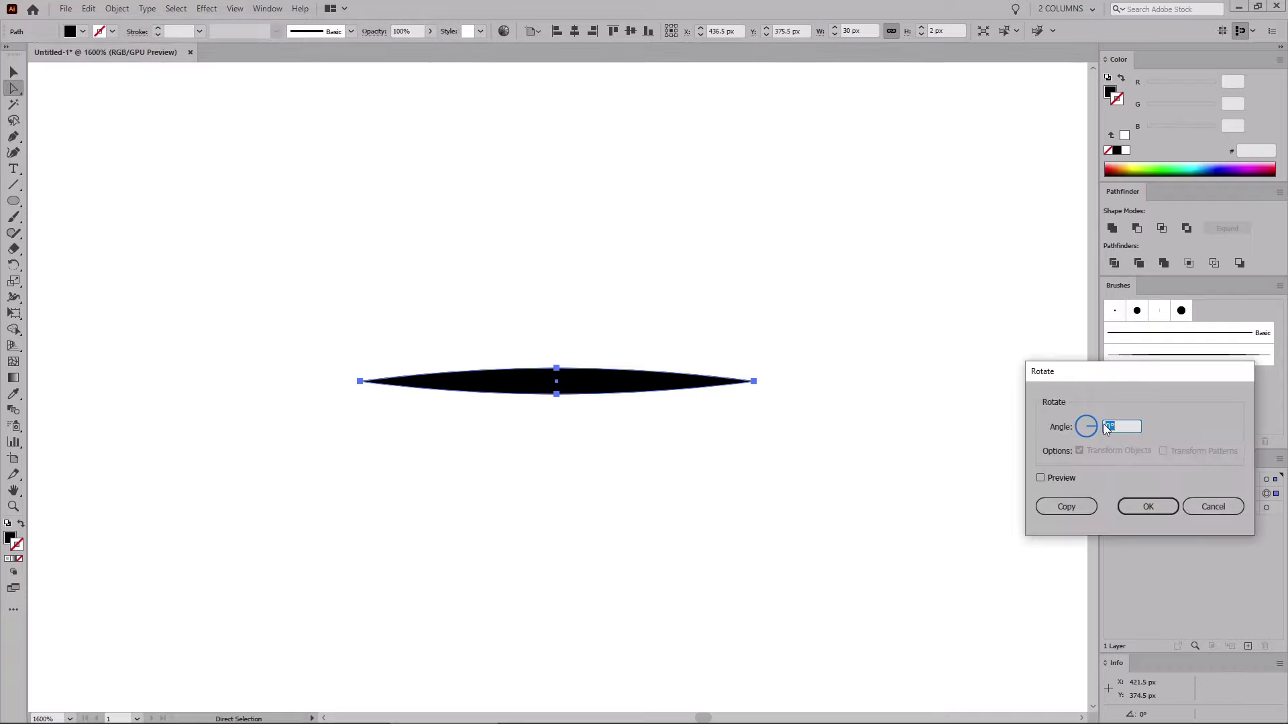
{"action": "type", "text": "90"}
{"action": "left_click", "coordinate": [1146, 507]}
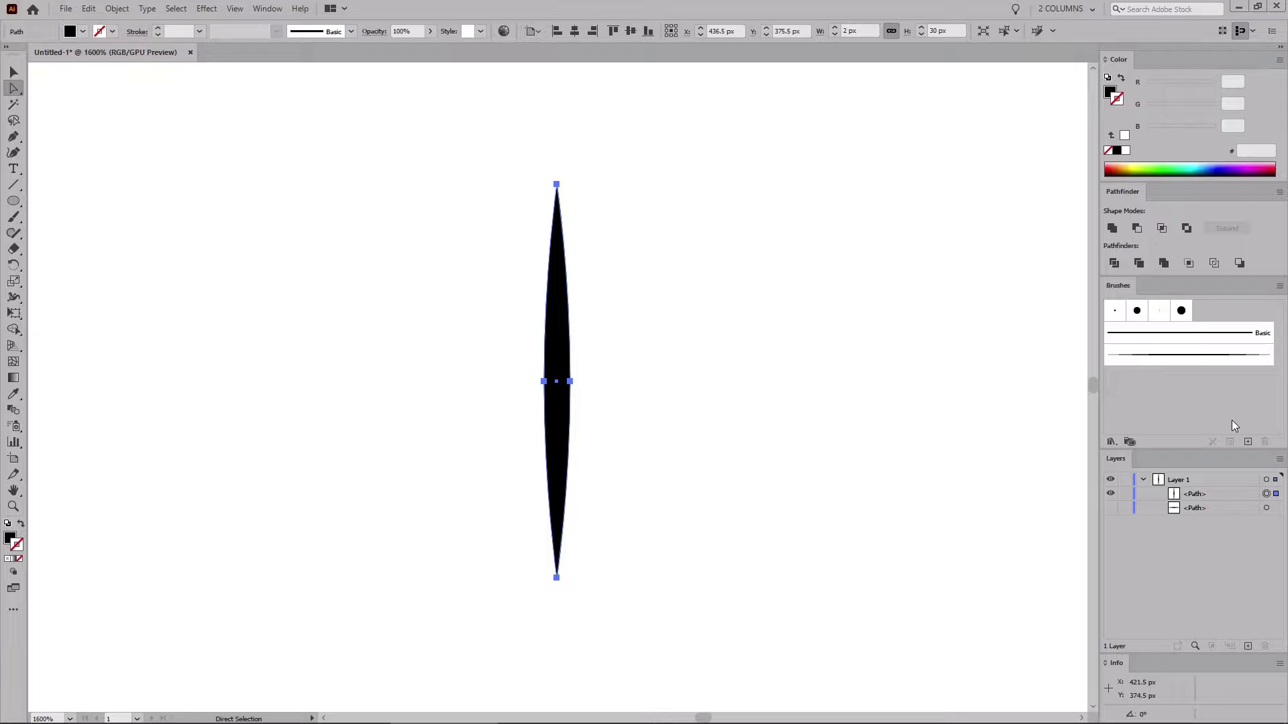
Step: Start a scatter brush named 'Hairline Brush' with 5% spacing
{"action": "left_click", "coordinate": [1246, 440]}
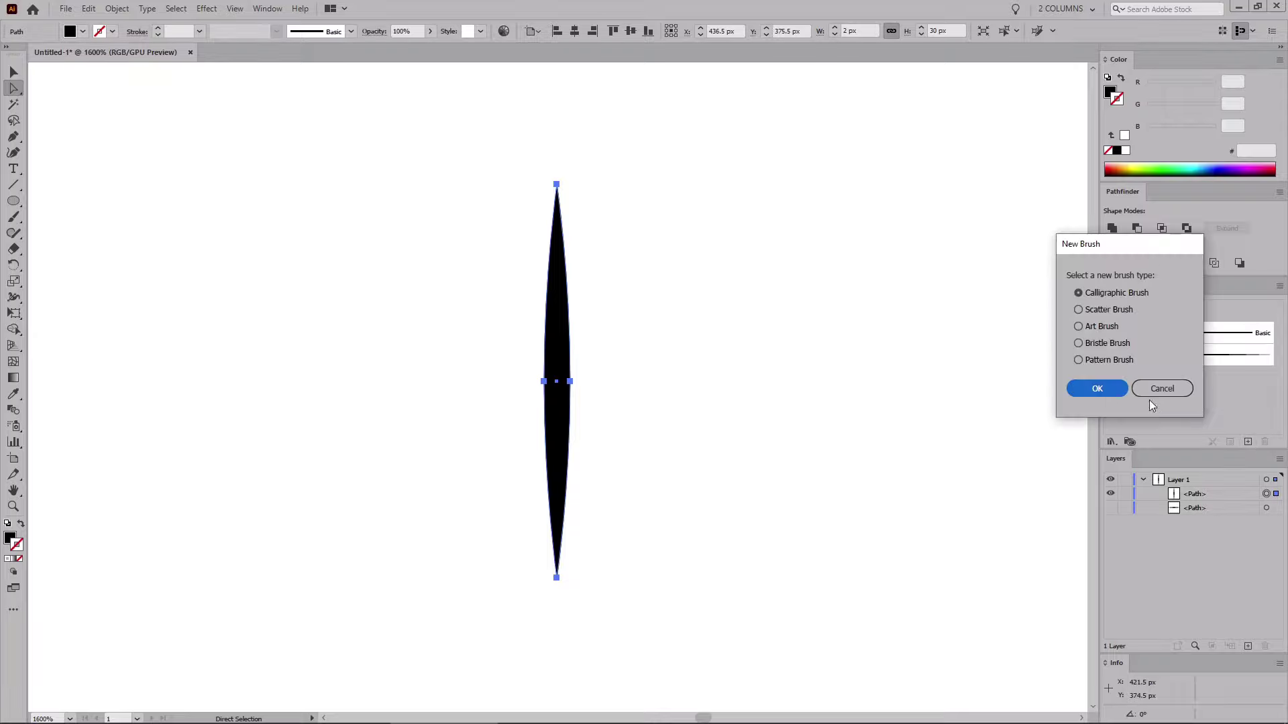
{"action": "left_click", "coordinate": [1078, 310]}
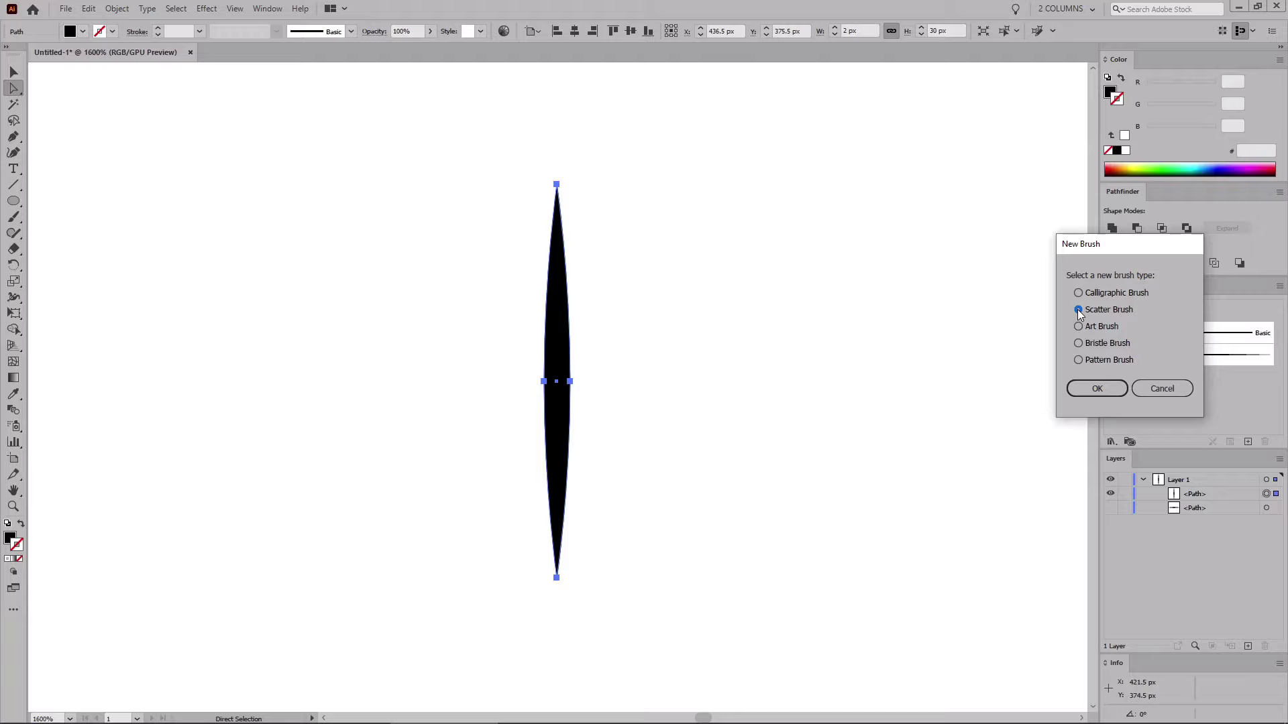
{"action": "left_click", "coordinate": [1088, 391]}
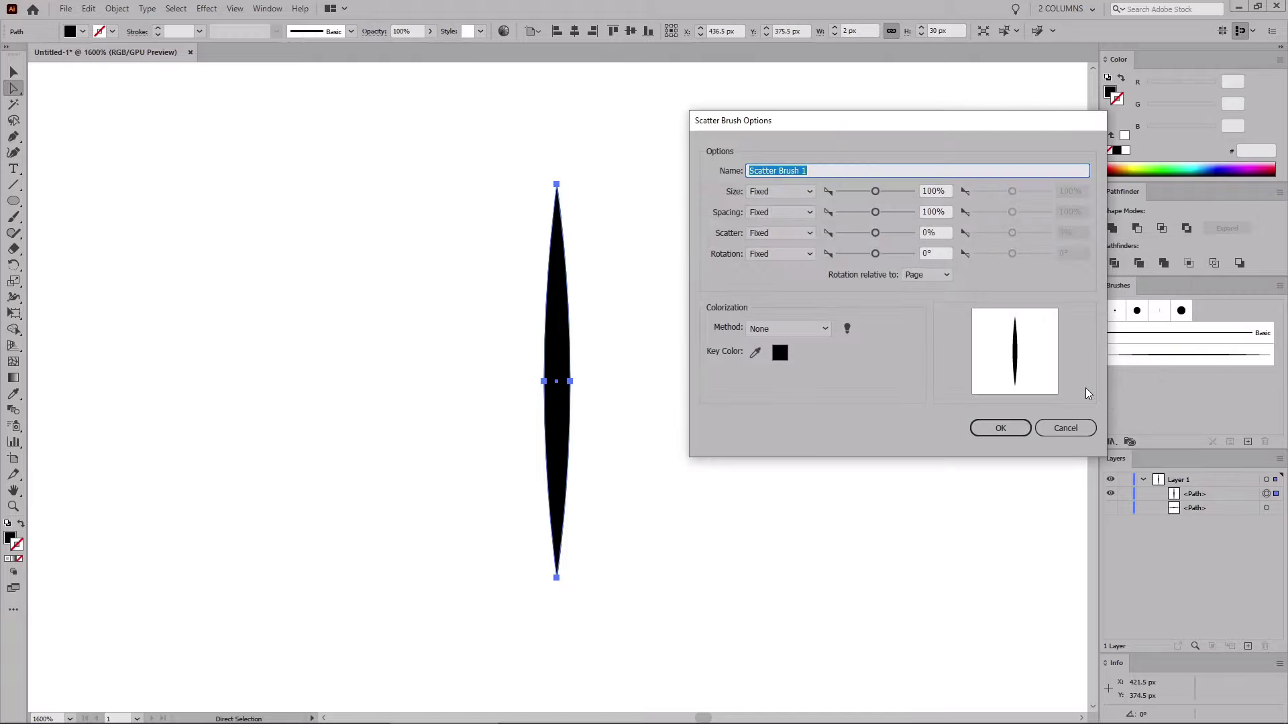
{"action": "type", "text": "Hairline Brush"}
{"action": "left_click", "coordinate": [891, 213]}
{"action": "type", "text": "5"}
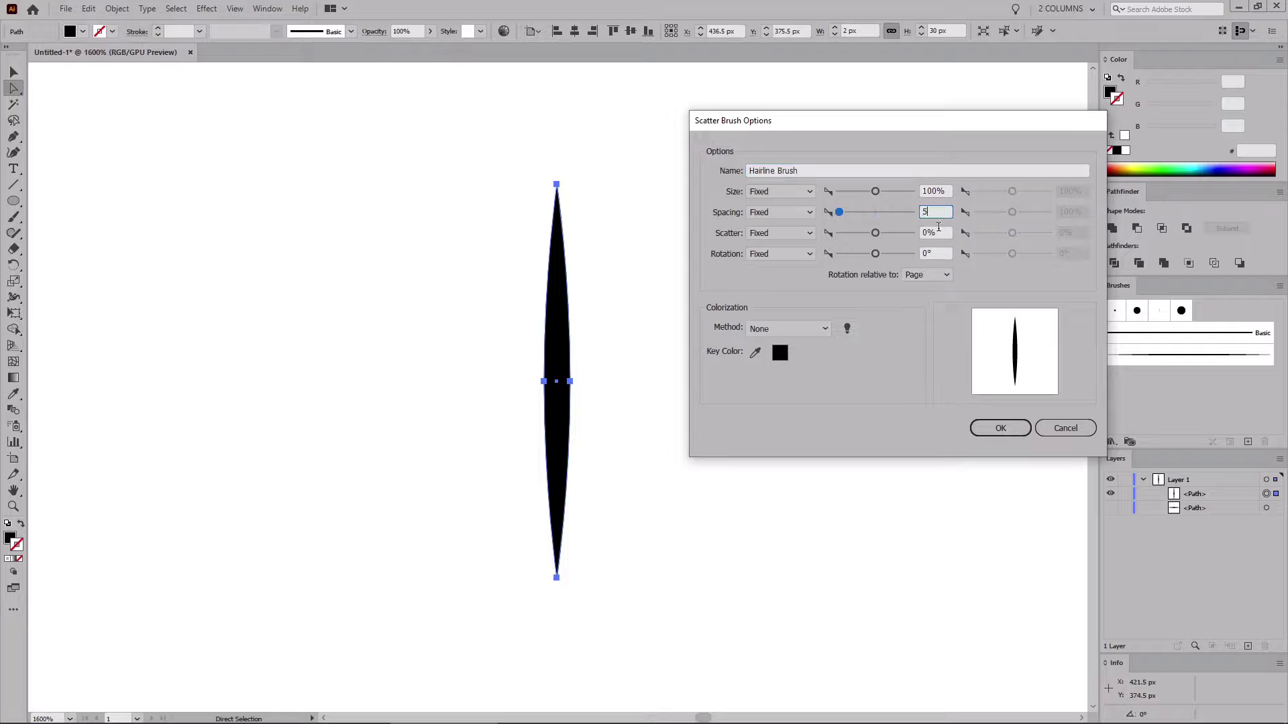
{"action": "key", "text": "Tab"}
Step: Give it random 25% scatter, rotation relative to path and Tints colorization, then save
{"action": "left_click", "coordinate": [810, 232]}
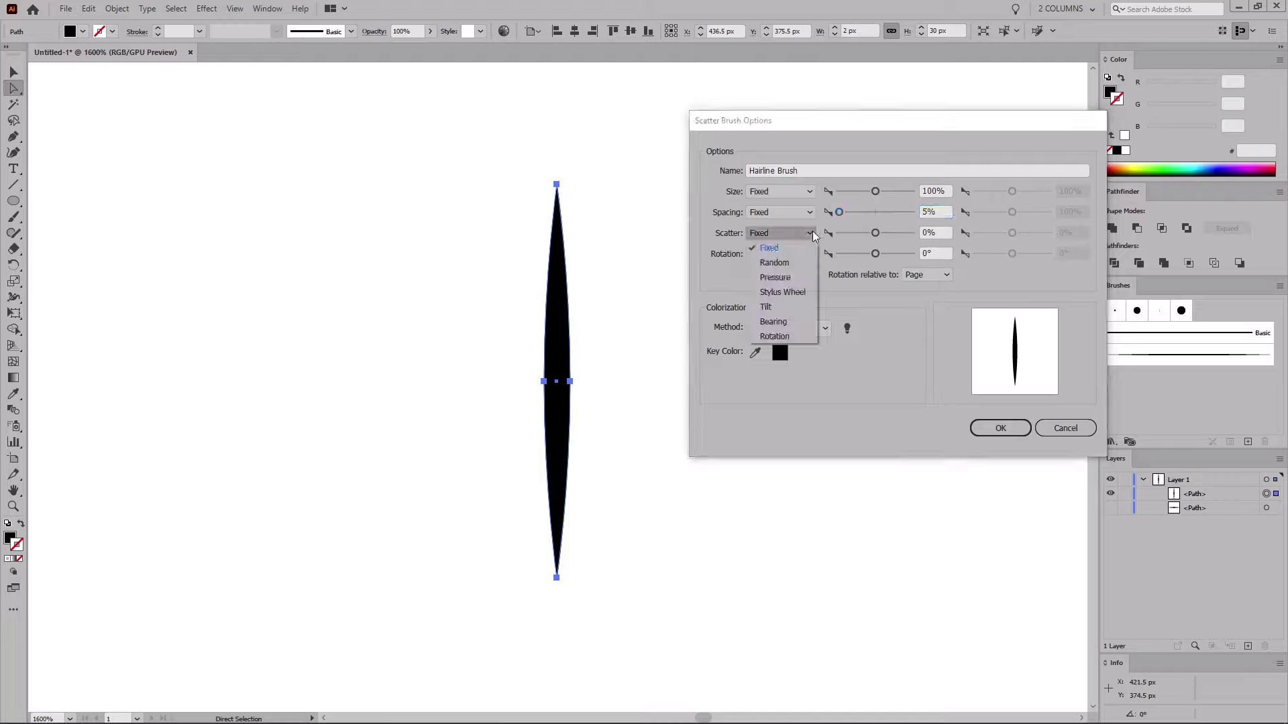
{"action": "left_click", "coordinate": [786, 262]}
{"action": "left_click", "coordinate": [892, 232]}
{"action": "type", "text": "25"}
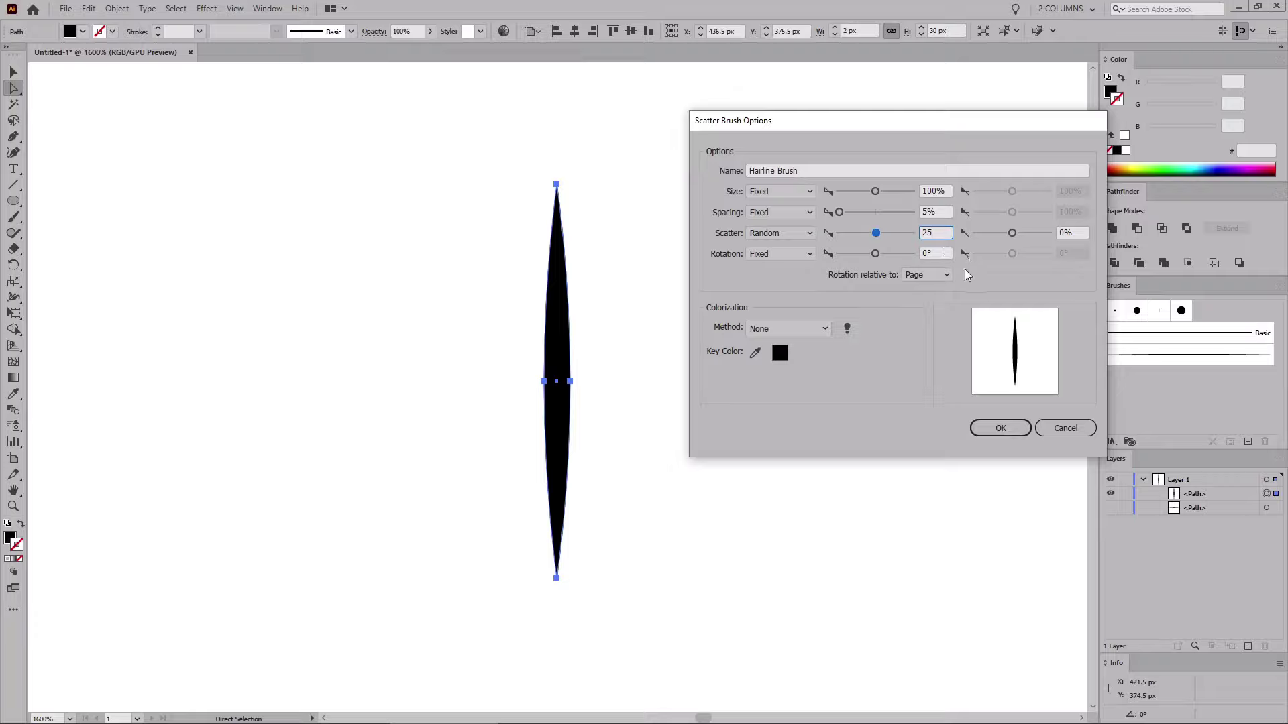
{"action": "key", "text": "Tab"}
{"action": "left_click", "coordinate": [947, 276]}
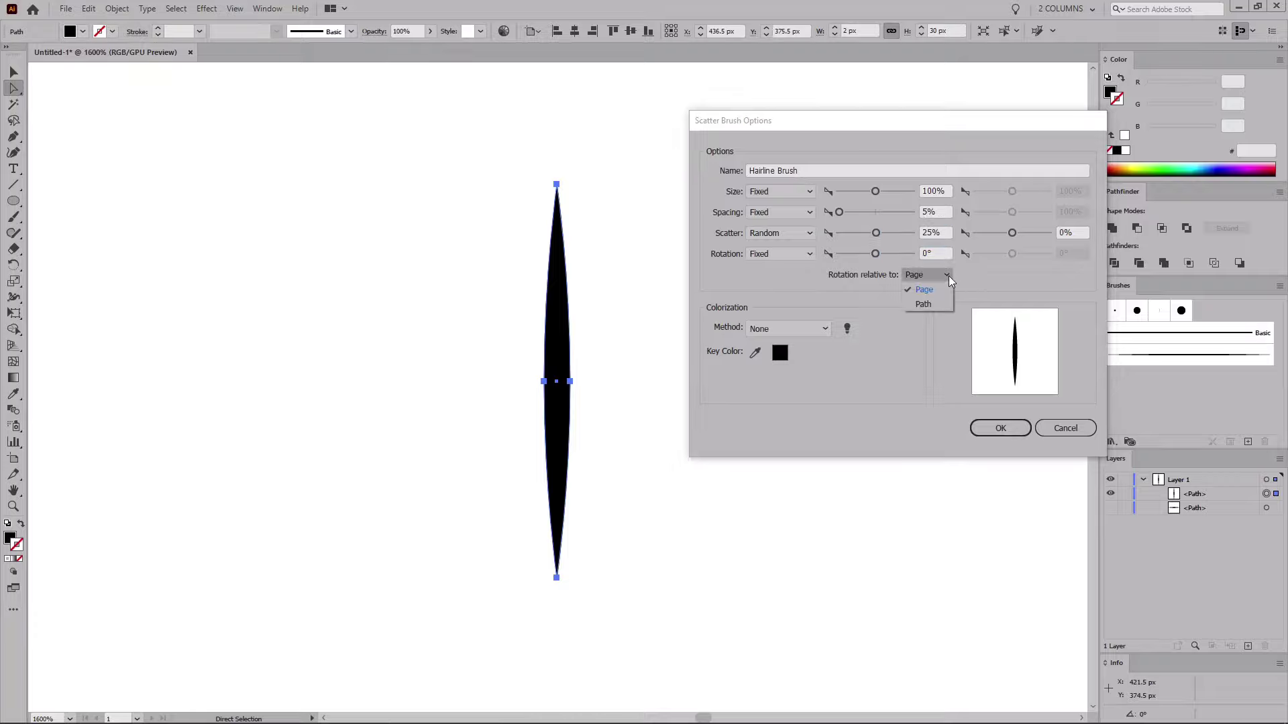
{"action": "left_click", "coordinate": [933, 304]}
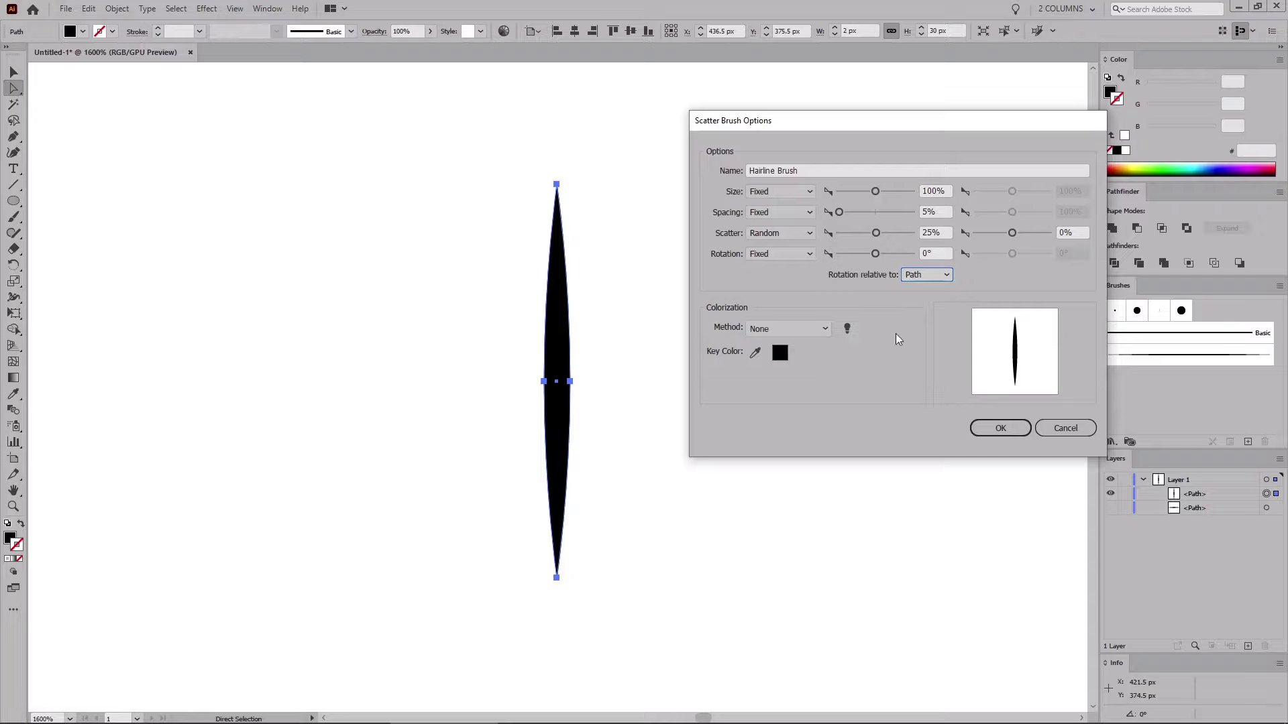
{"action": "left_click", "coordinate": [822, 330]}
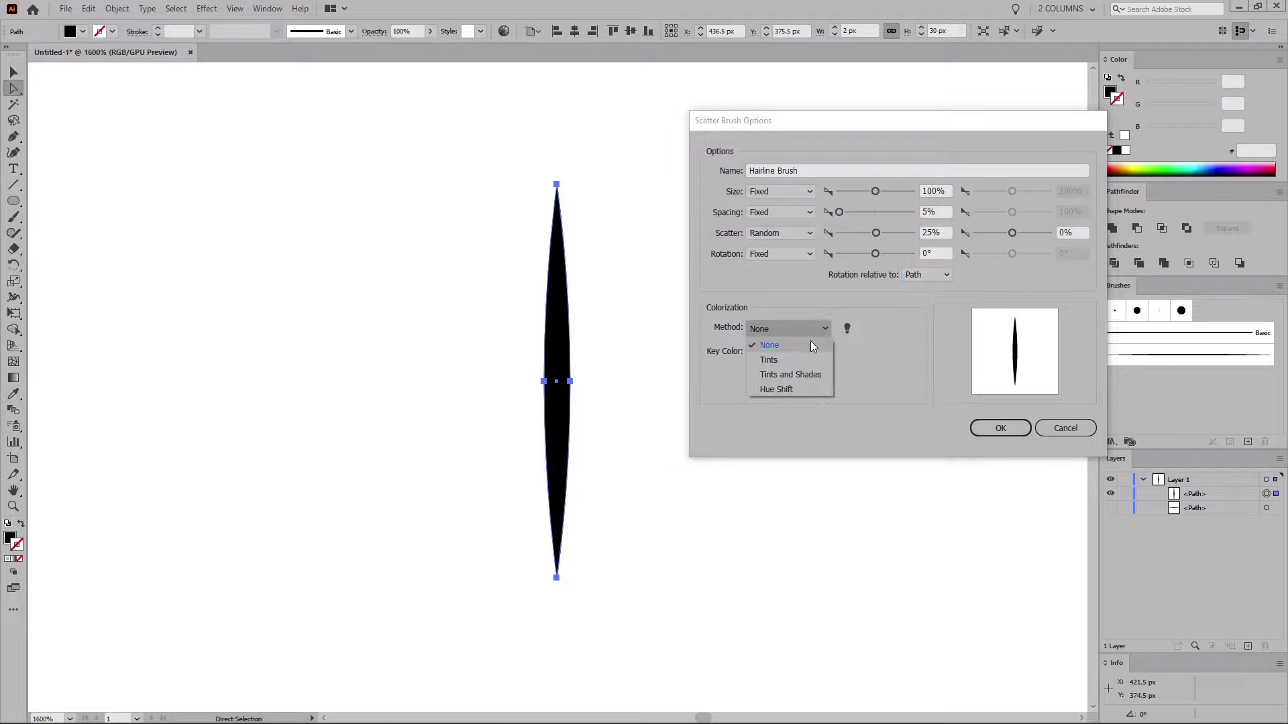
{"action": "left_click", "coordinate": [769, 360]}
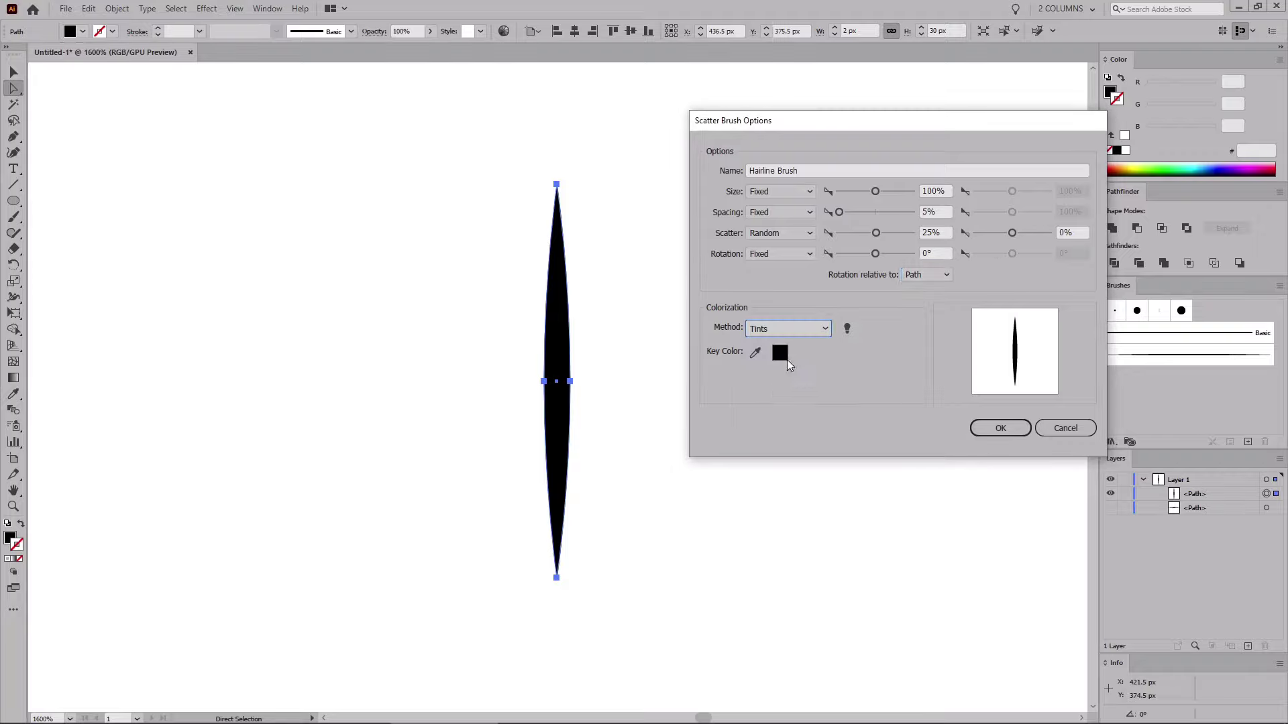
{"action": "left_click", "coordinate": [998, 430]}
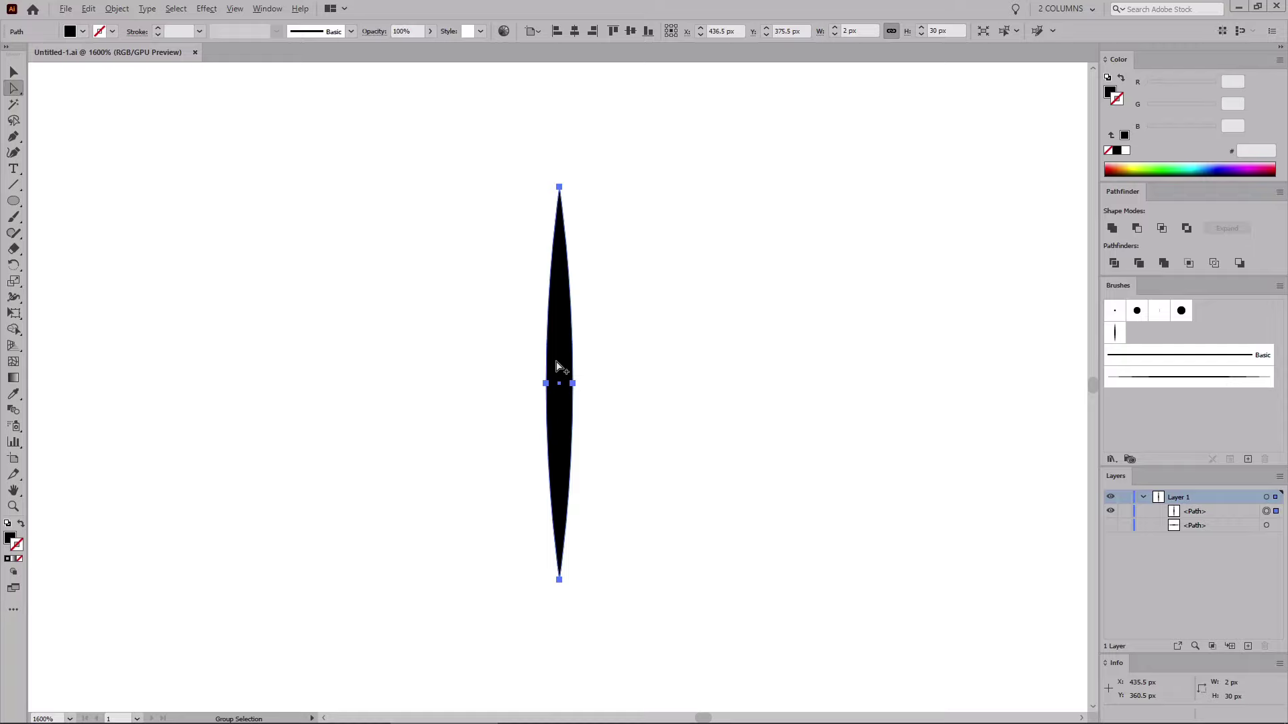
Step: Alt-drag the vertical lens shape into a row of six copies and select all six
{"action": "left_click_drag", "start_coordinate": [556, 363], "coordinate": [564, 357]}
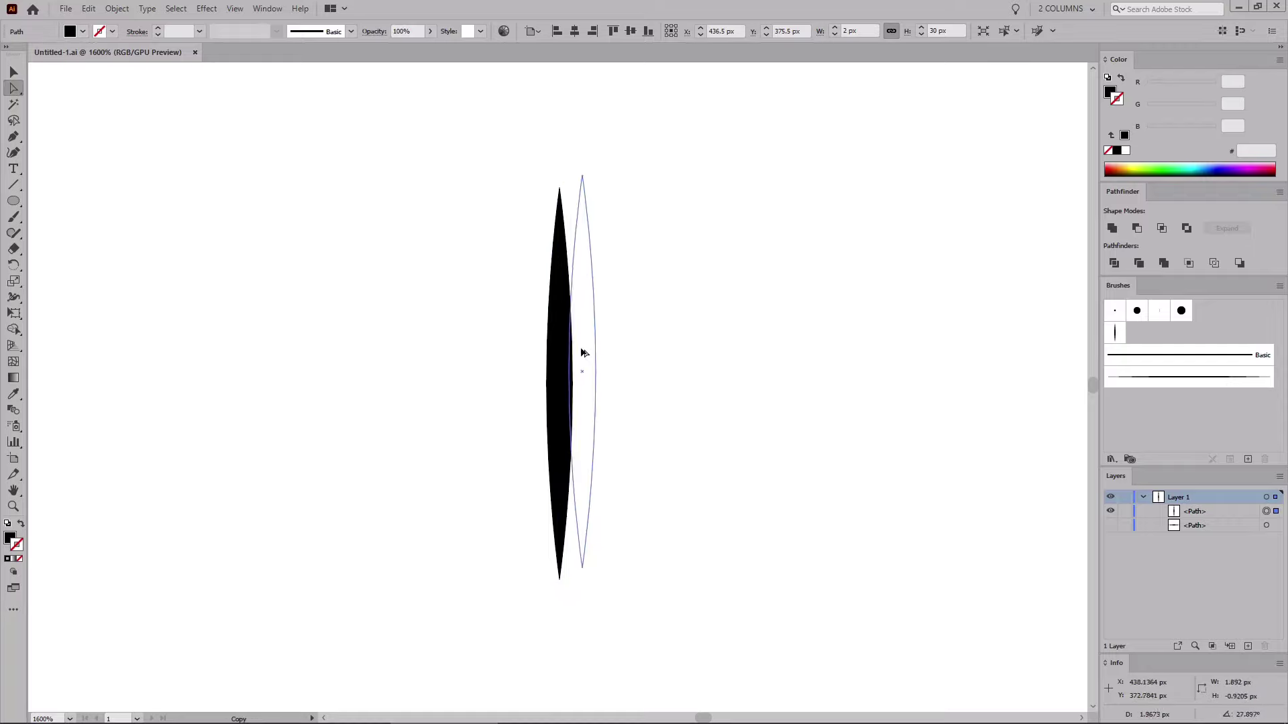
{"action": "left_click_drag", "start_coordinate": [583, 353], "coordinate": [662, 345]}
{"action": "left_click_drag", "start_coordinate": [663, 347], "coordinate": [724, 356]}
{"action": "left_click_drag", "start_coordinate": [829, 127], "coordinate": [484, 646]}
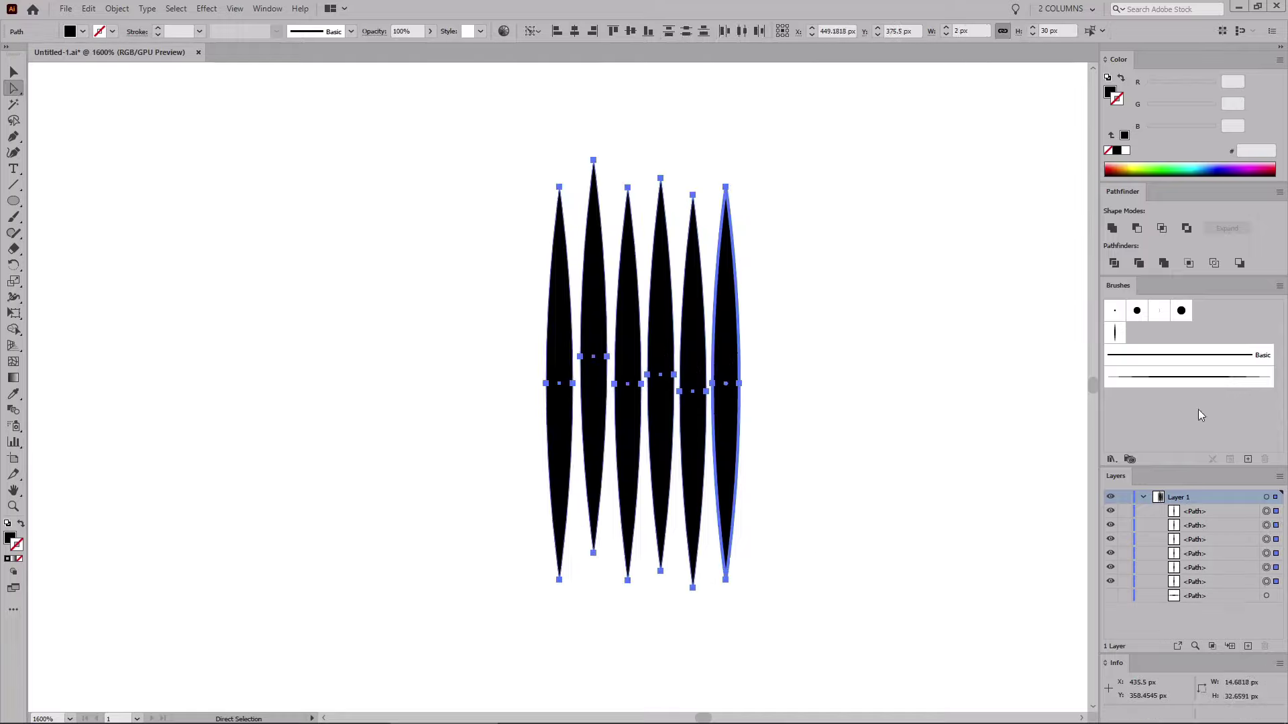
Step: Save the six lens shapes as art brush 'Texture Brush', direction down, Tints colorization
{"action": "left_click", "coordinate": [1248, 459]}
{"action": "left_click", "coordinate": [1095, 389]}
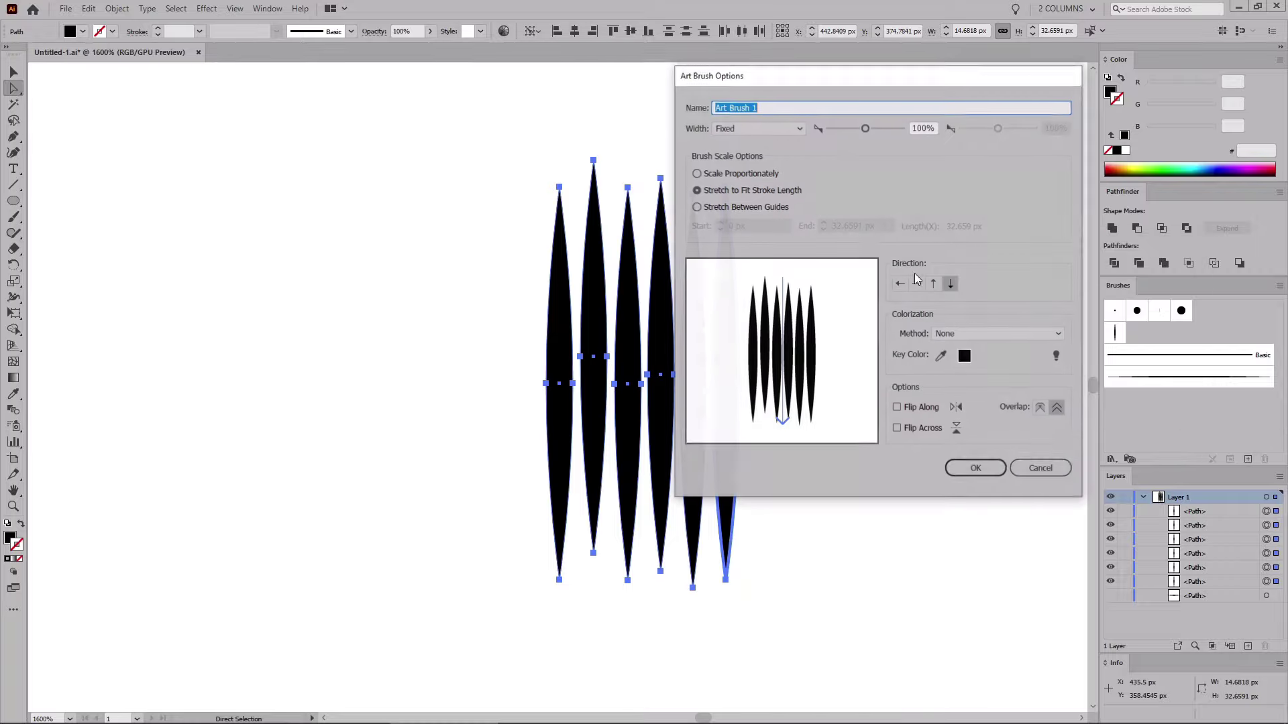
{"action": "type", "text": "Textu"}
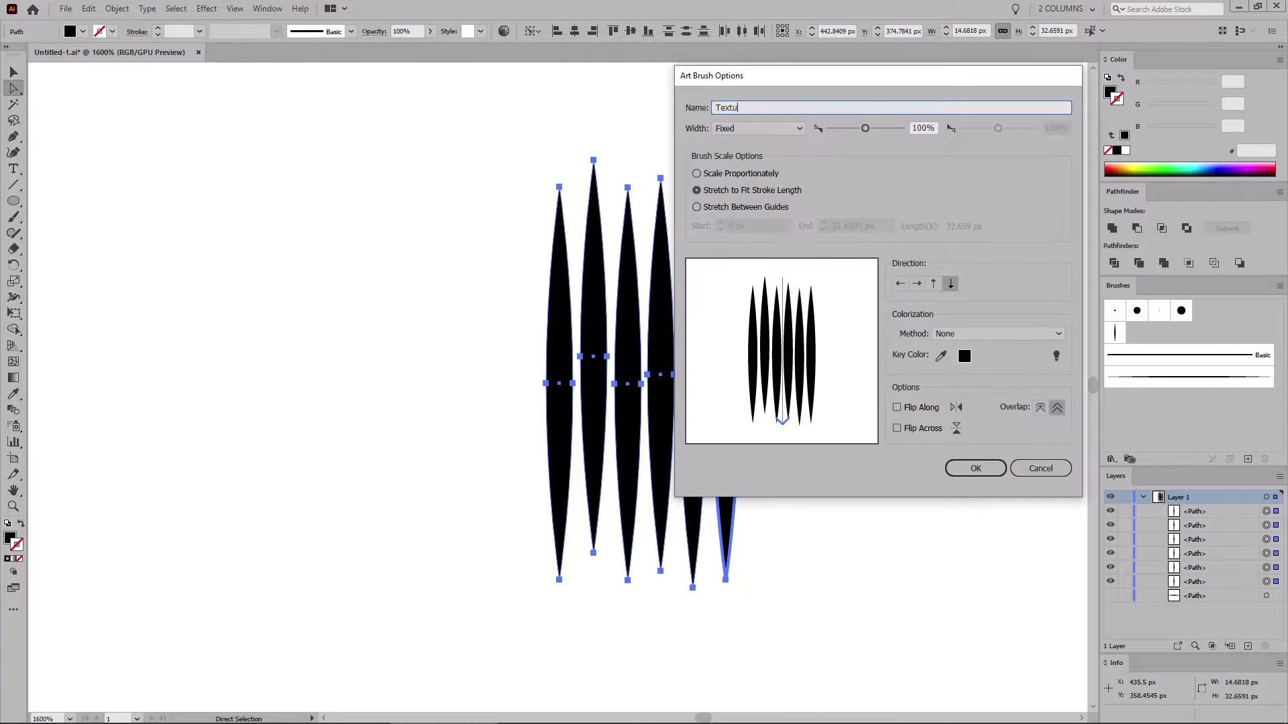
{"action": "type", "text": "re Brush"}
{"action": "left_click", "coordinate": [948, 286]}
{"action": "left_click", "coordinate": [985, 333]}
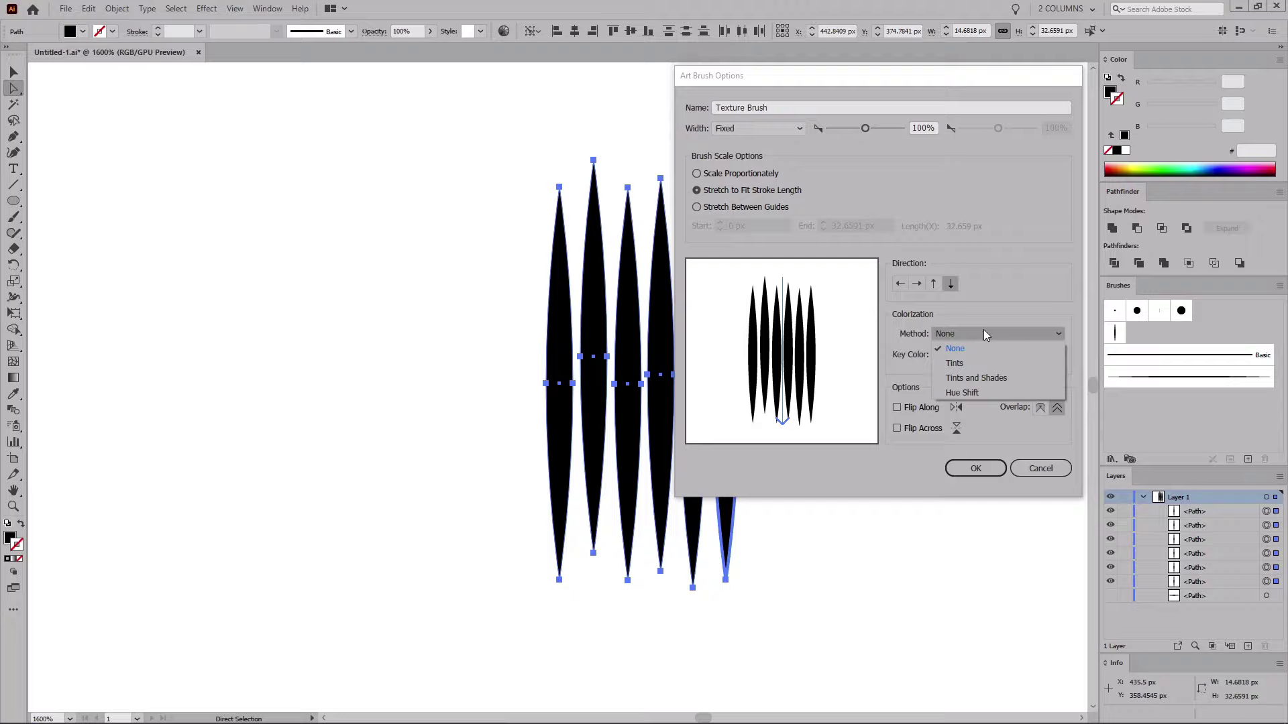
{"action": "left_click", "coordinate": [964, 365]}
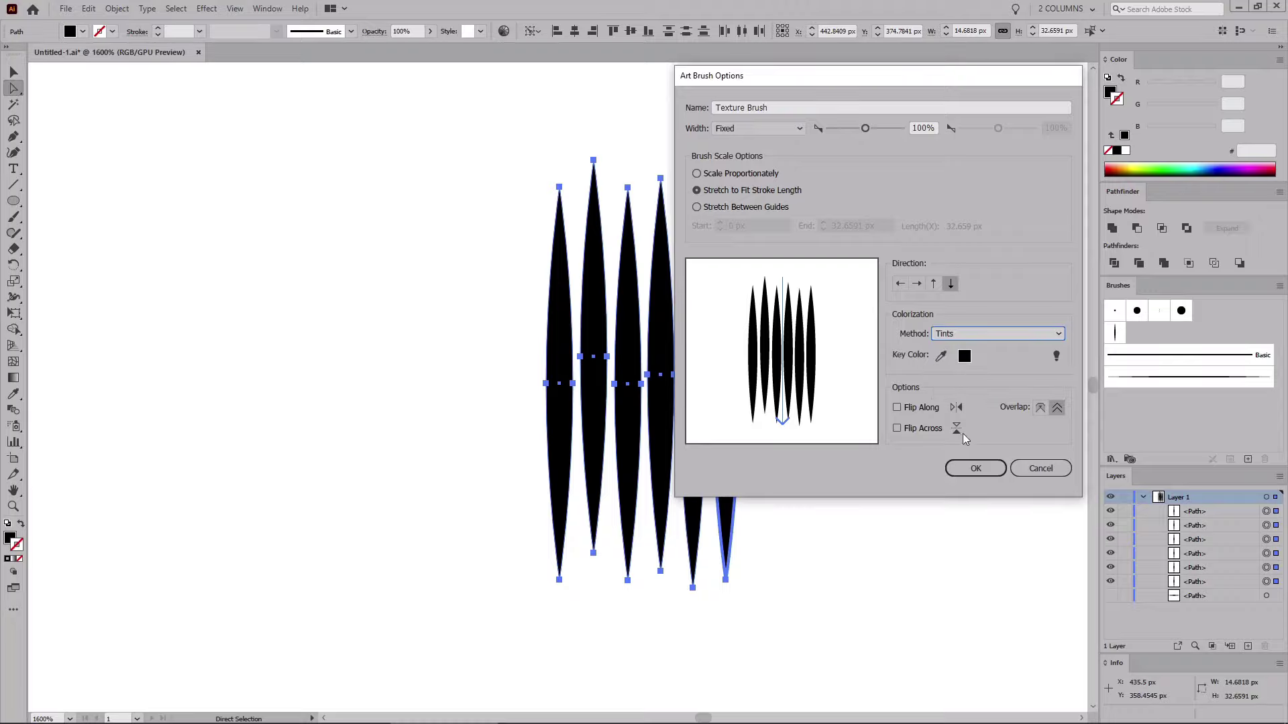
{"action": "left_click", "coordinate": [976, 469]}
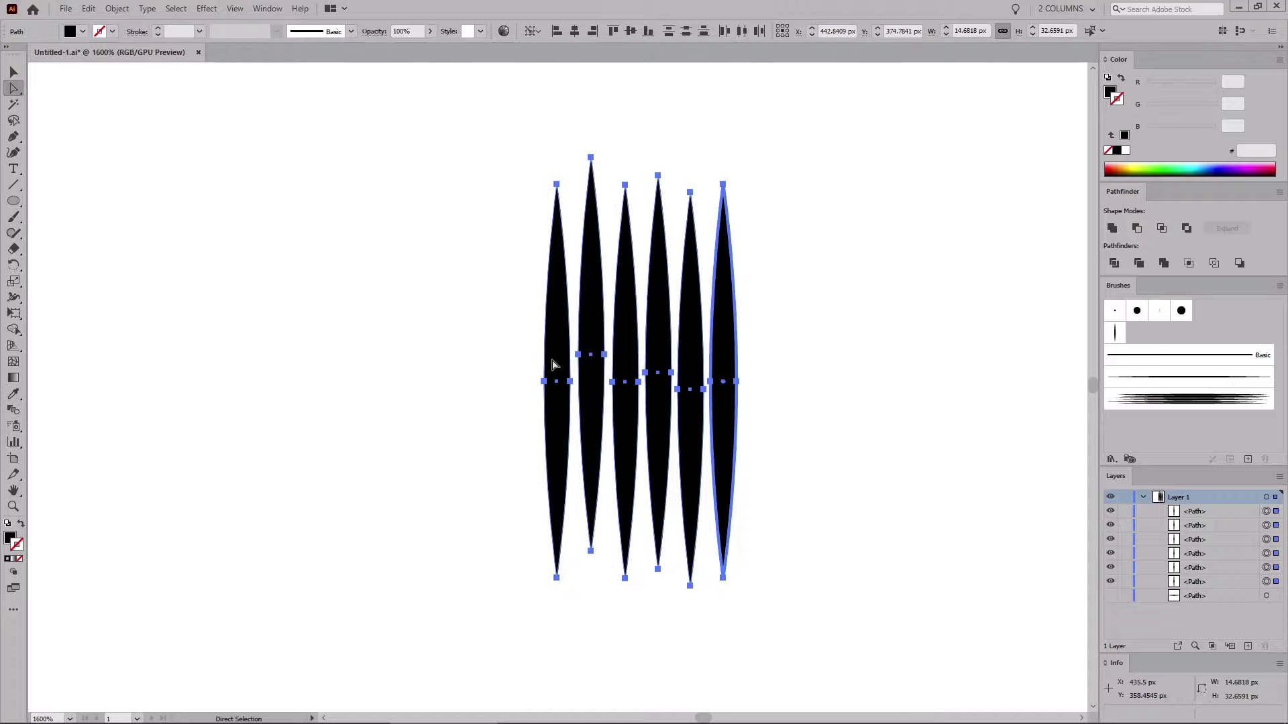
Step: Delete the six lens shapes and unhide the horizontal leaf path
{"action": "key", "text": "Delete"}
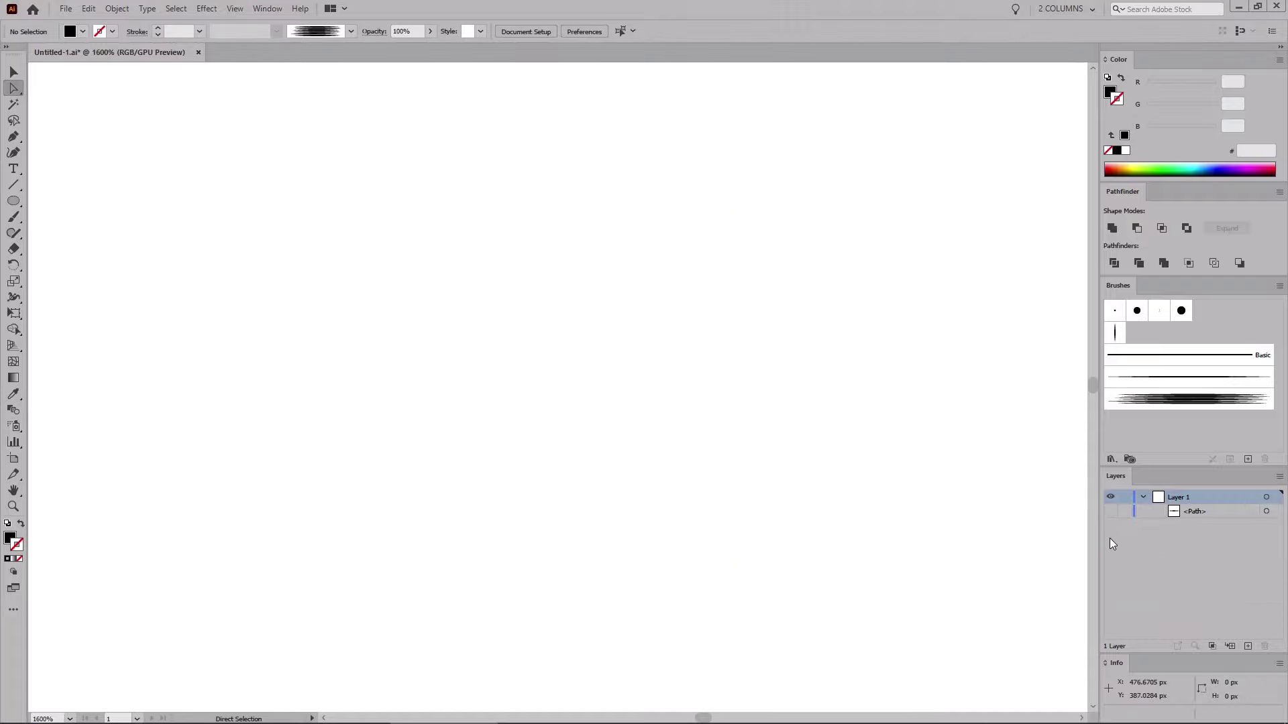
{"action": "left_click", "coordinate": [1110, 512]}
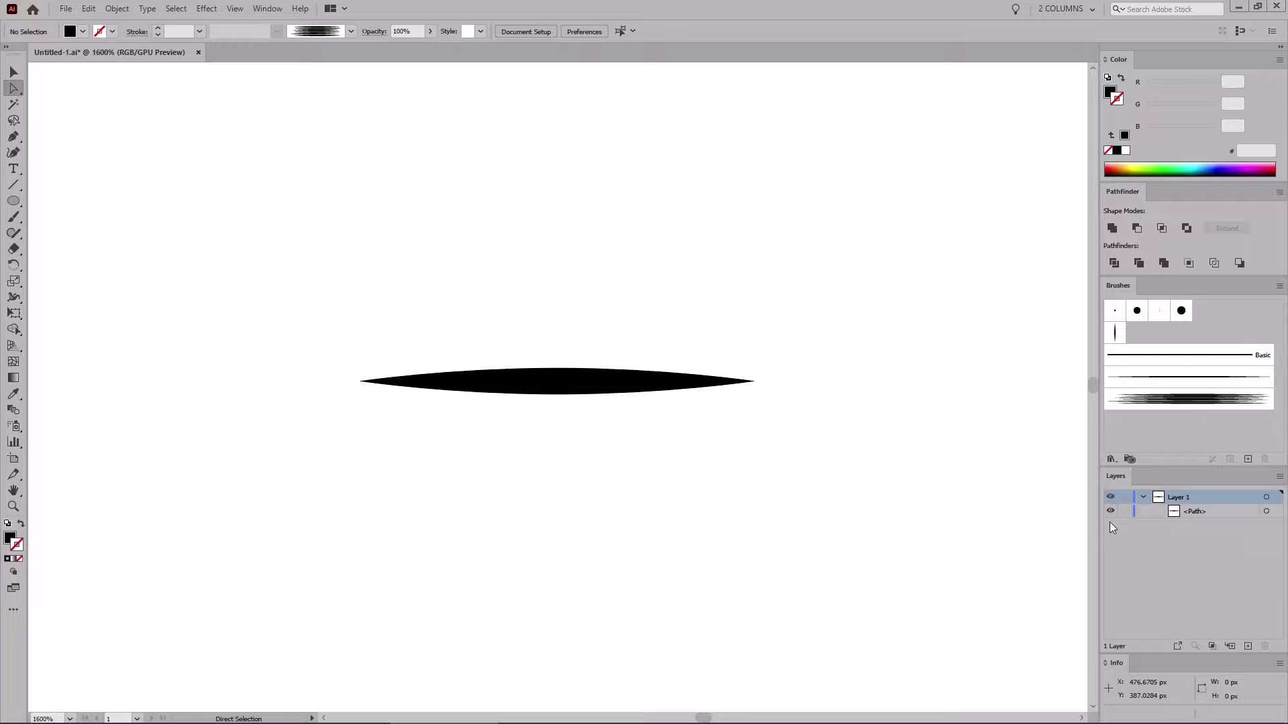
{"action": "left_click", "coordinate": [1108, 522]}
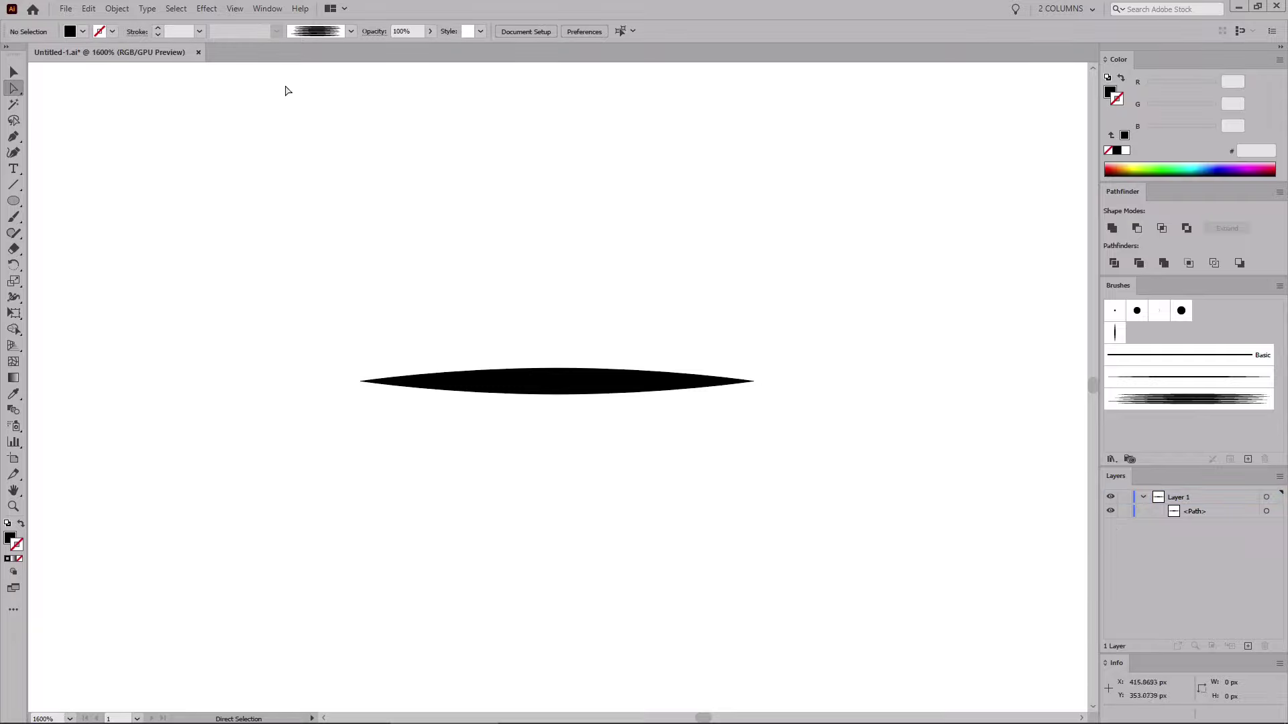
Step: With Smart Guides on, draw a black rectangle covering the leaf's left half
{"action": "left_click", "coordinate": [237, 9]}
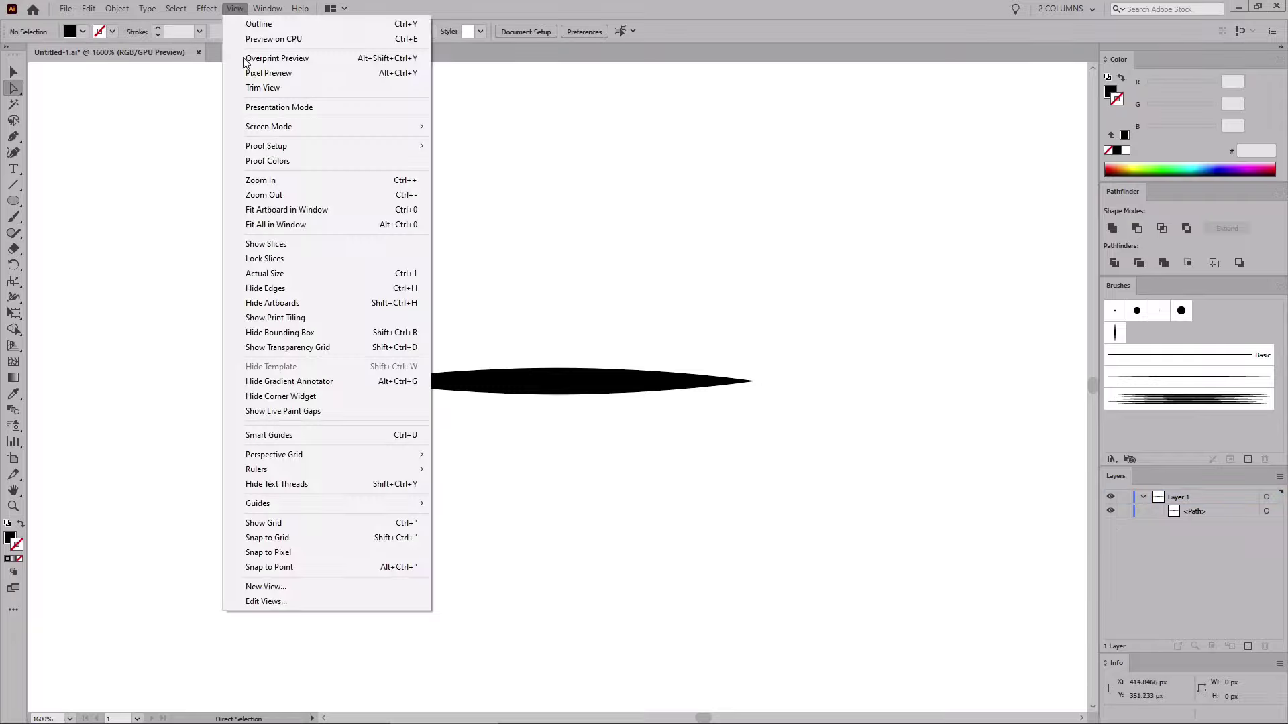
{"action": "left_click", "coordinate": [290, 434]}
{"action": "left_click_drag", "start_coordinate": [14, 201], "coordinate": [41, 201]}
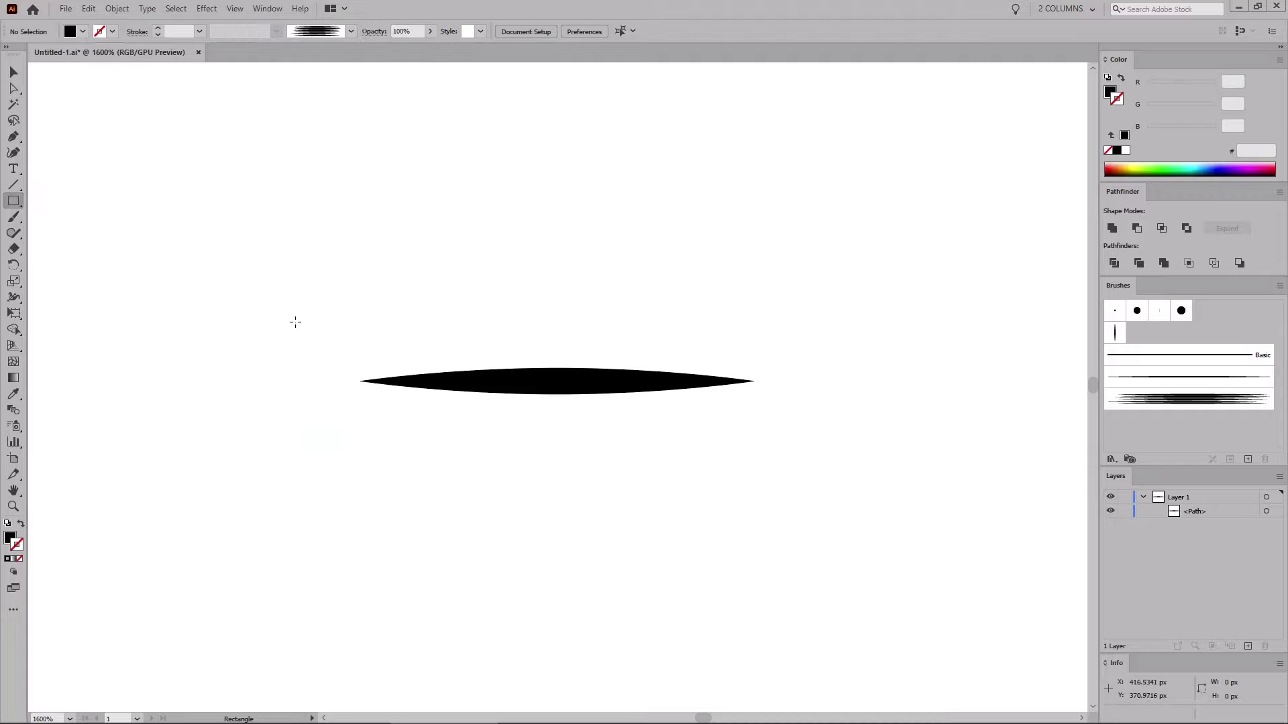
{"action": "left_click_drag", "start_coordinate": [296, 323], "coordinate": [556, 438]}
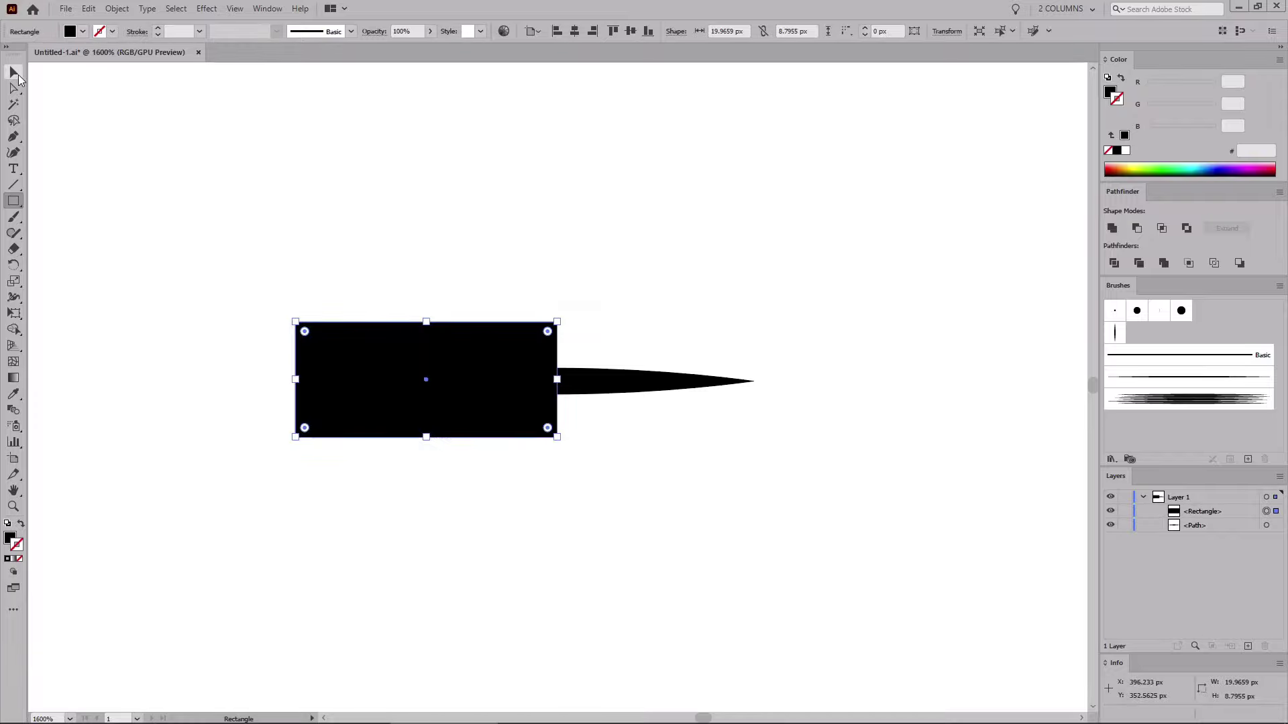
Step: Subtract the rectangle from the leaf, leaving a 15 × 2 px tapered right half
{"action": "left_click", "coordinate": [18, 76]}
{"action": "left_click_drag", "start_coordinate": [261, 305], "coordinate": [793, 477]}
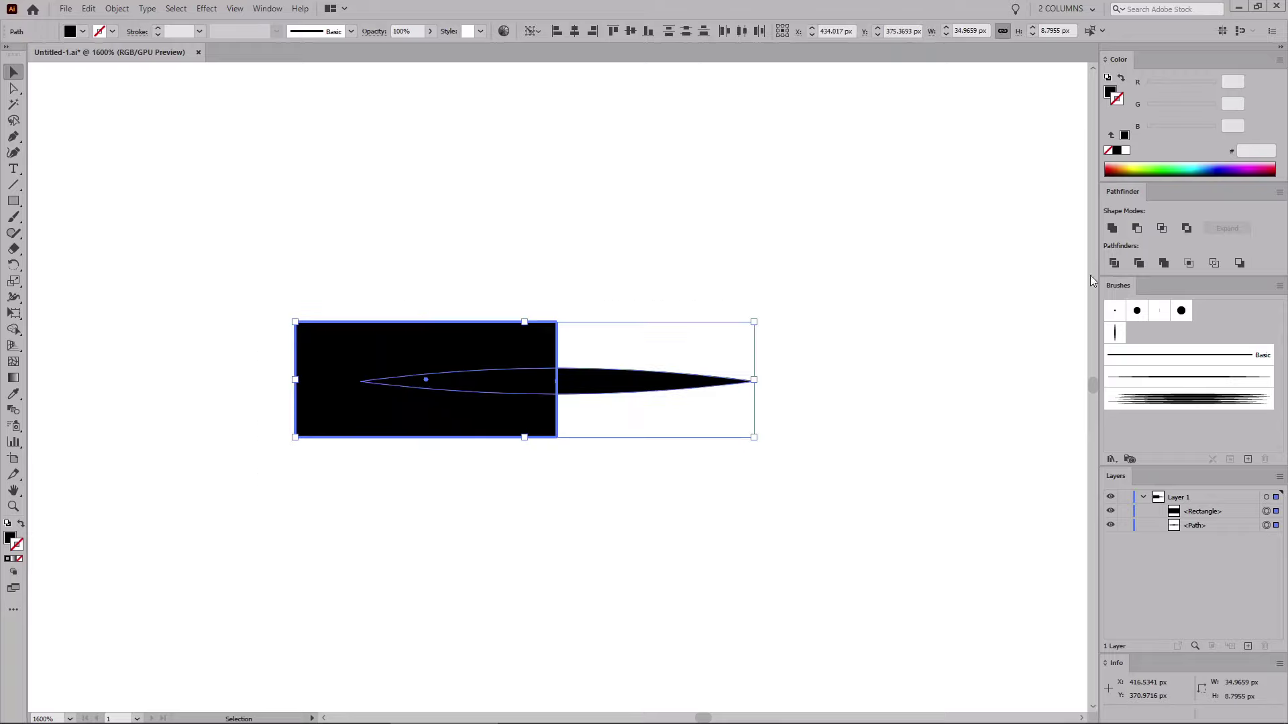
{"action": "left_click", "coordinate": [1137, 230]}
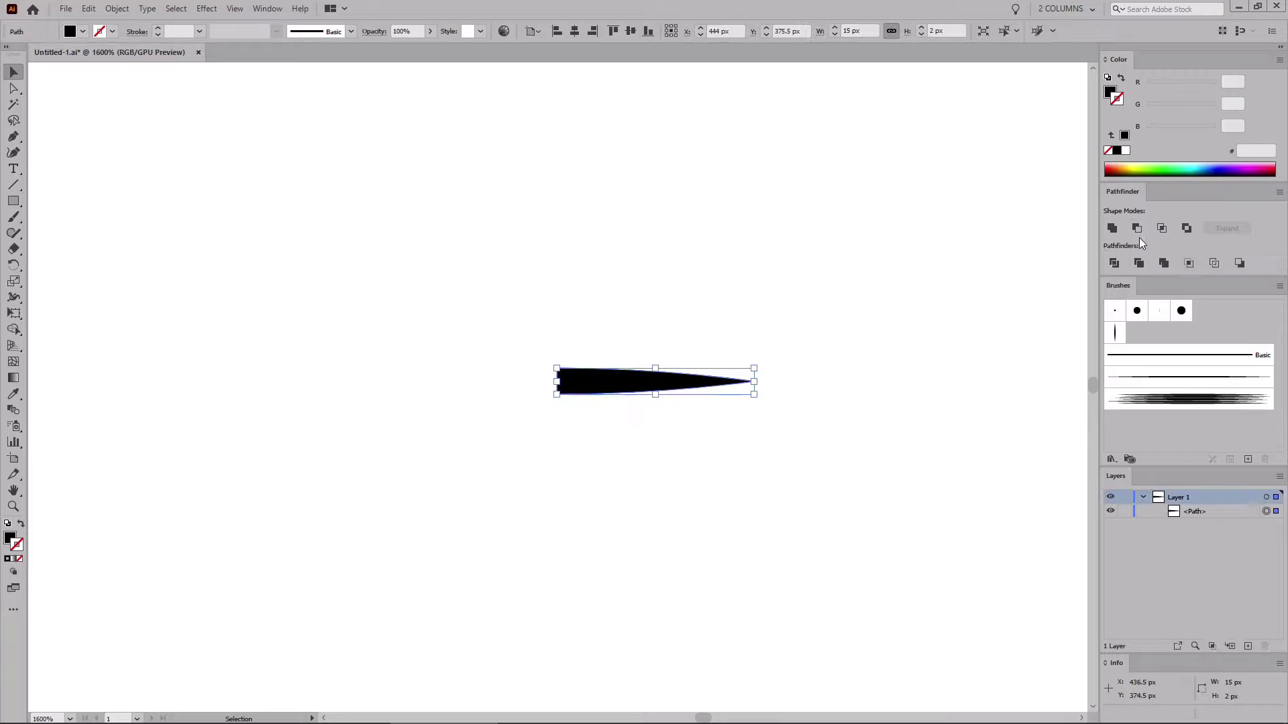
Step: Turn Smart Guides off and copy the tapered spike shape
{"action": "left_click", "coordinate": [235, 8]}
{"action": "left_click", "coordinate": [278, 434]}
{"action": "left_click", "coordinate": [88, 8]}
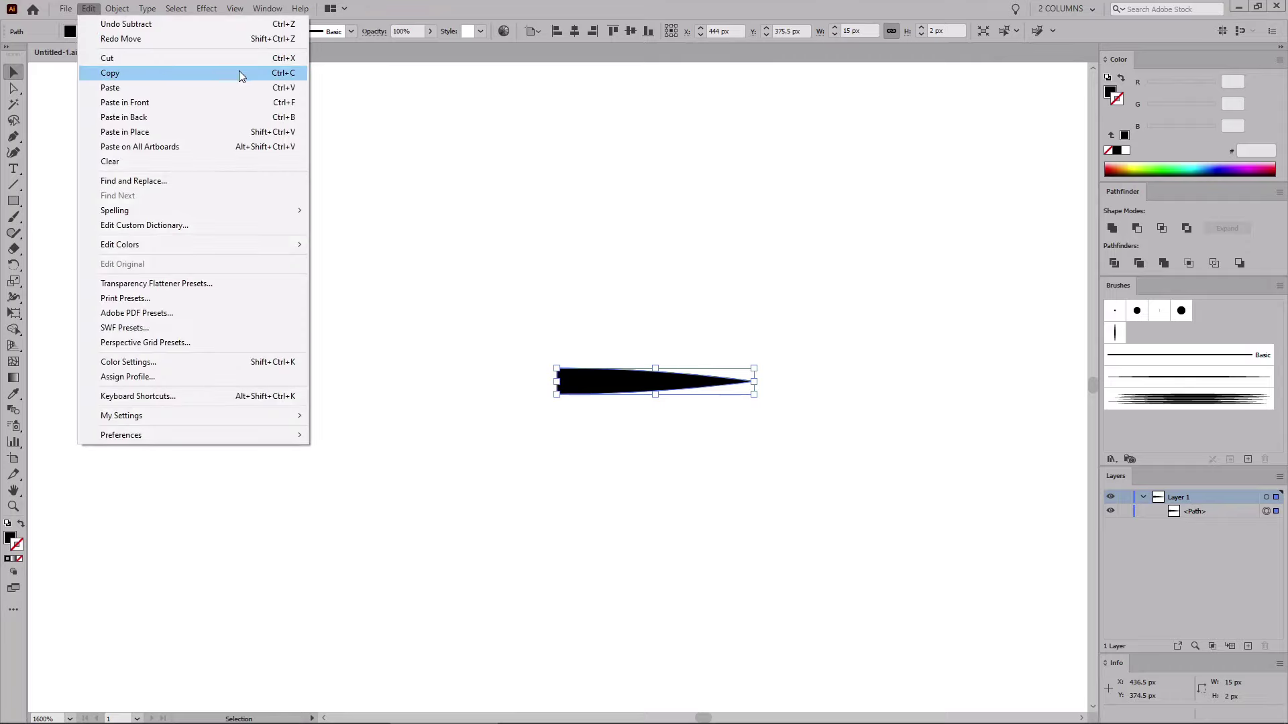
{"action": "left_click", "coordinate": [285, 74]}
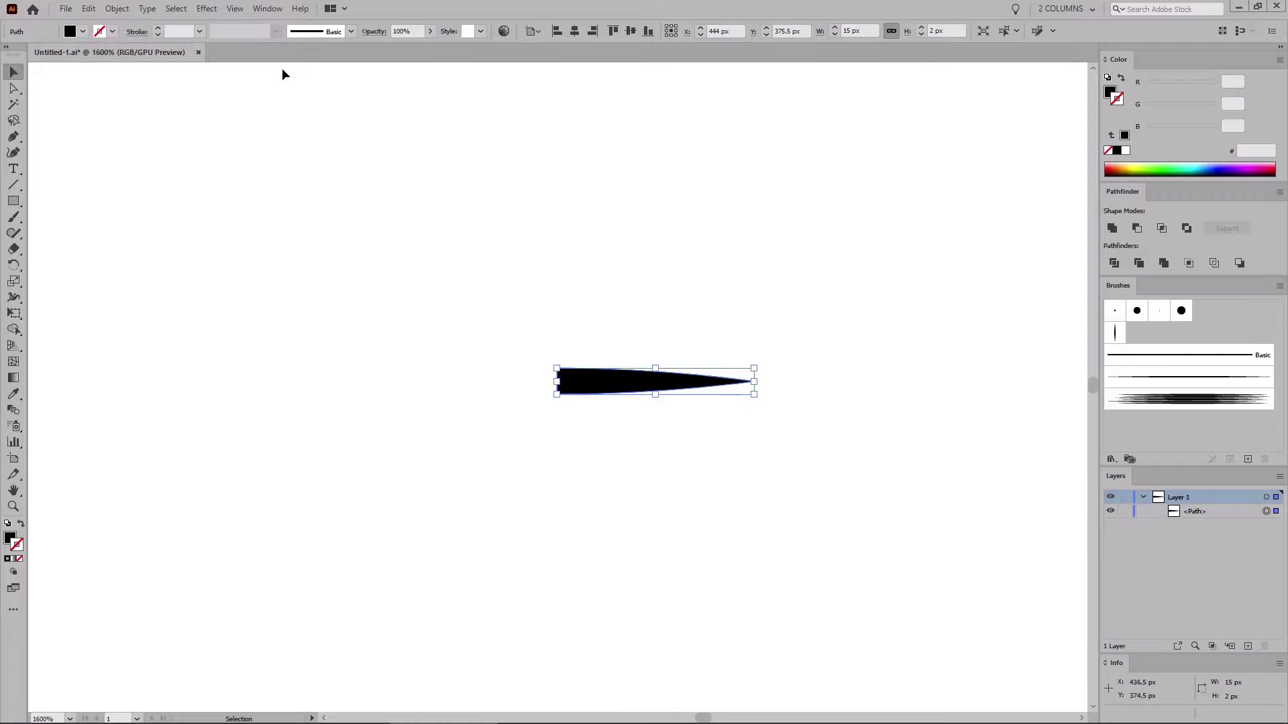
Step: Stretch the spike's tip much further right with Direct Selection
{"action": "key", "text": "ctrl+minus"}
{"action": "key", "text": "v"}
{"action": "left_click", "coordinate": [15, 88]}
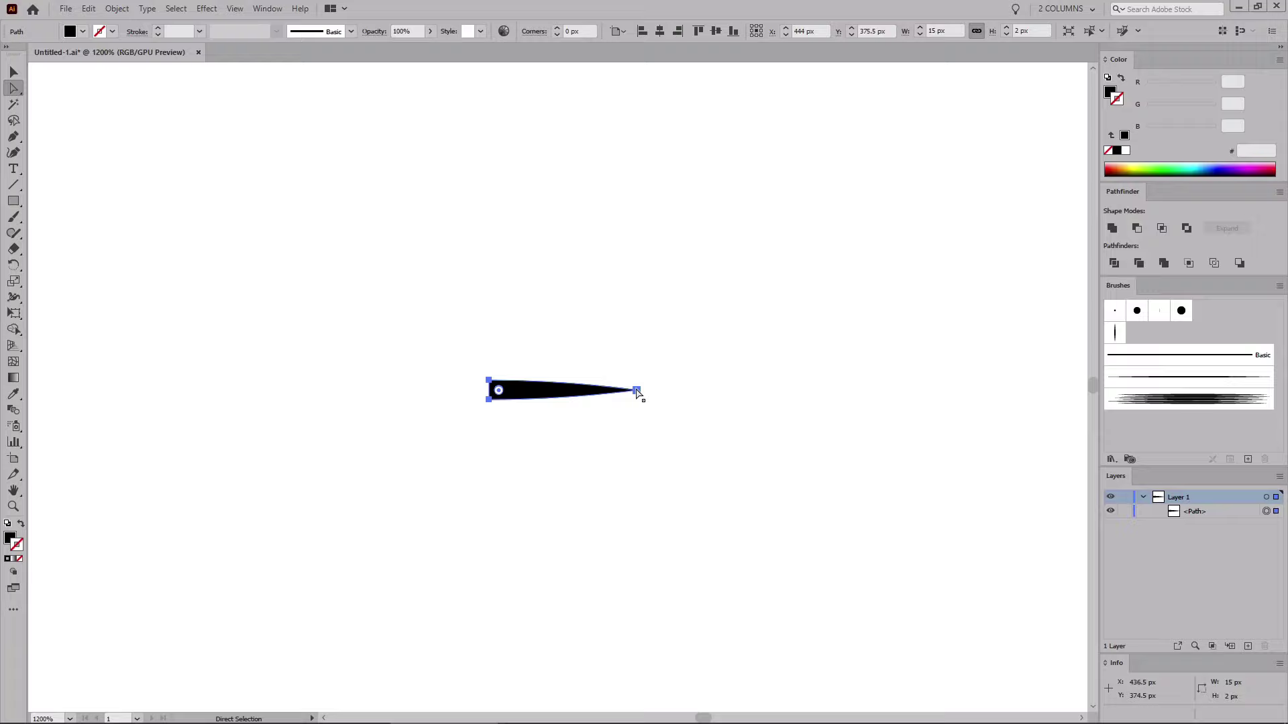
{"action": "left_click_drag", "start_coordinate": [636, 390], "coordinate": [981, 383]}
{"action": "key", "text": "ctrl+a"}
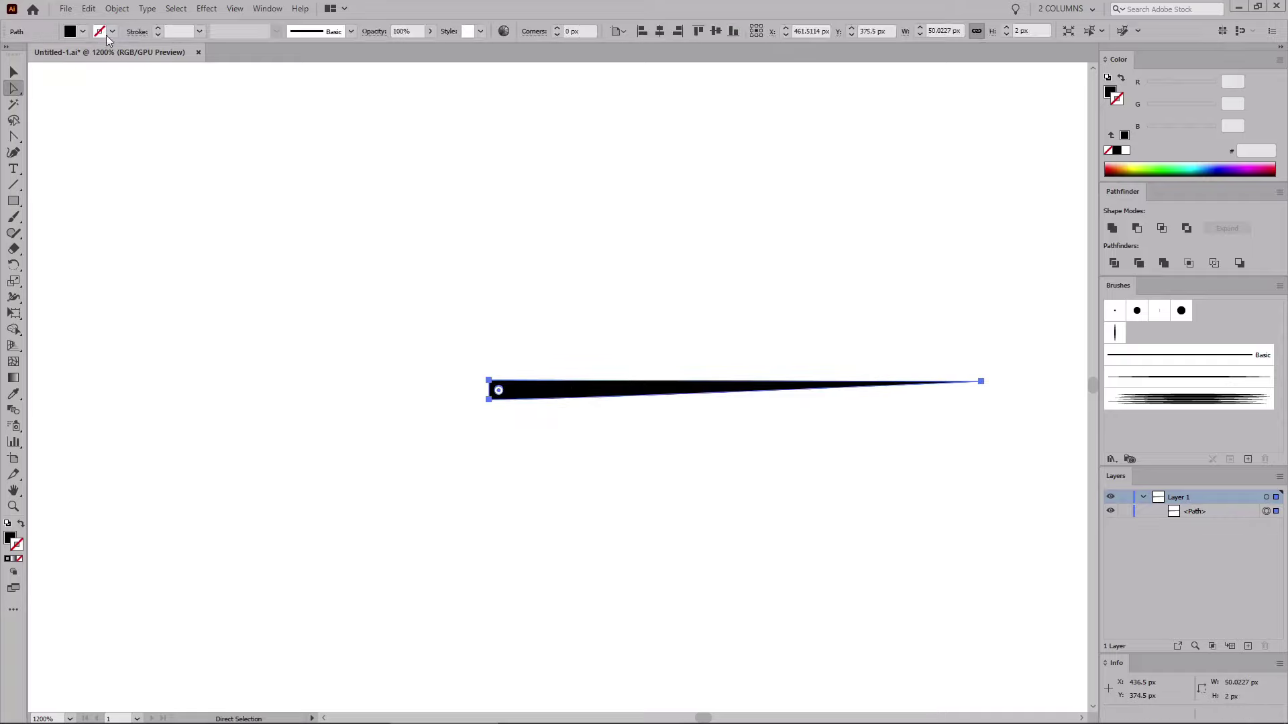
Step: Paste copies of the spike in front and swing their tips up-right and right into upper strands
{"action": "left_click", "coordinate": [88, 8]}
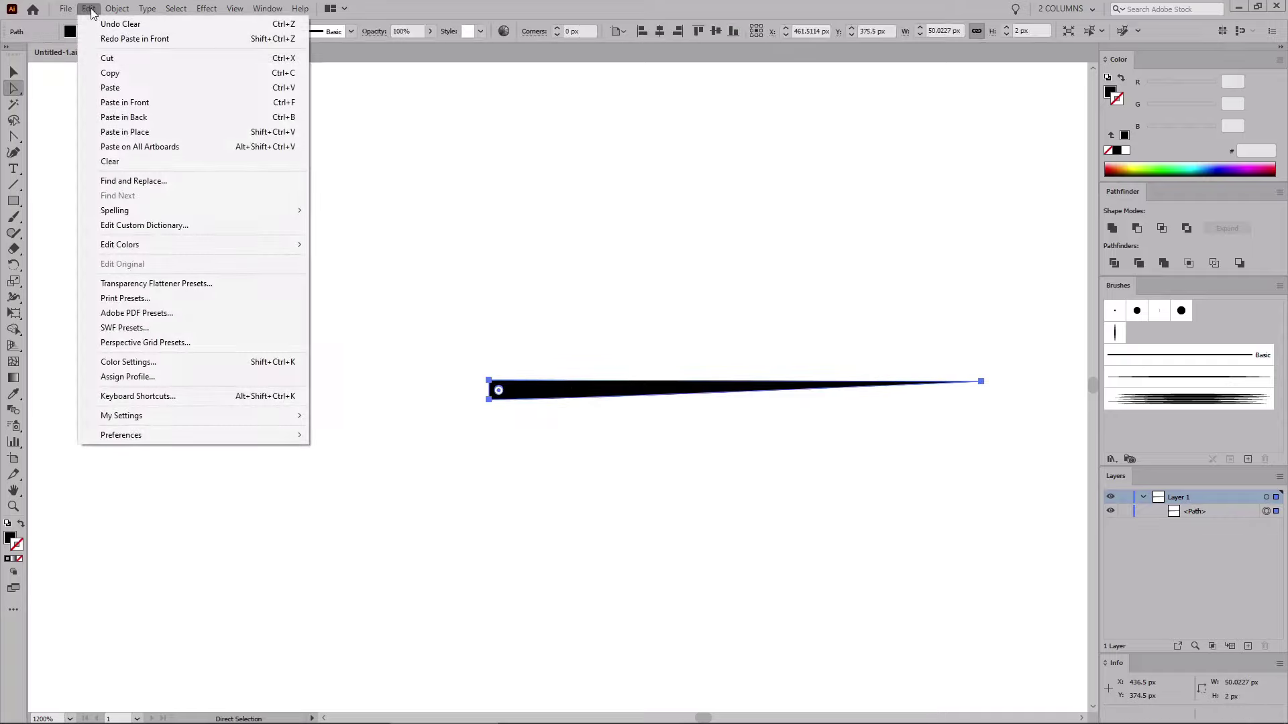
{"action": "left_click", "coordinate": [124, 102]}
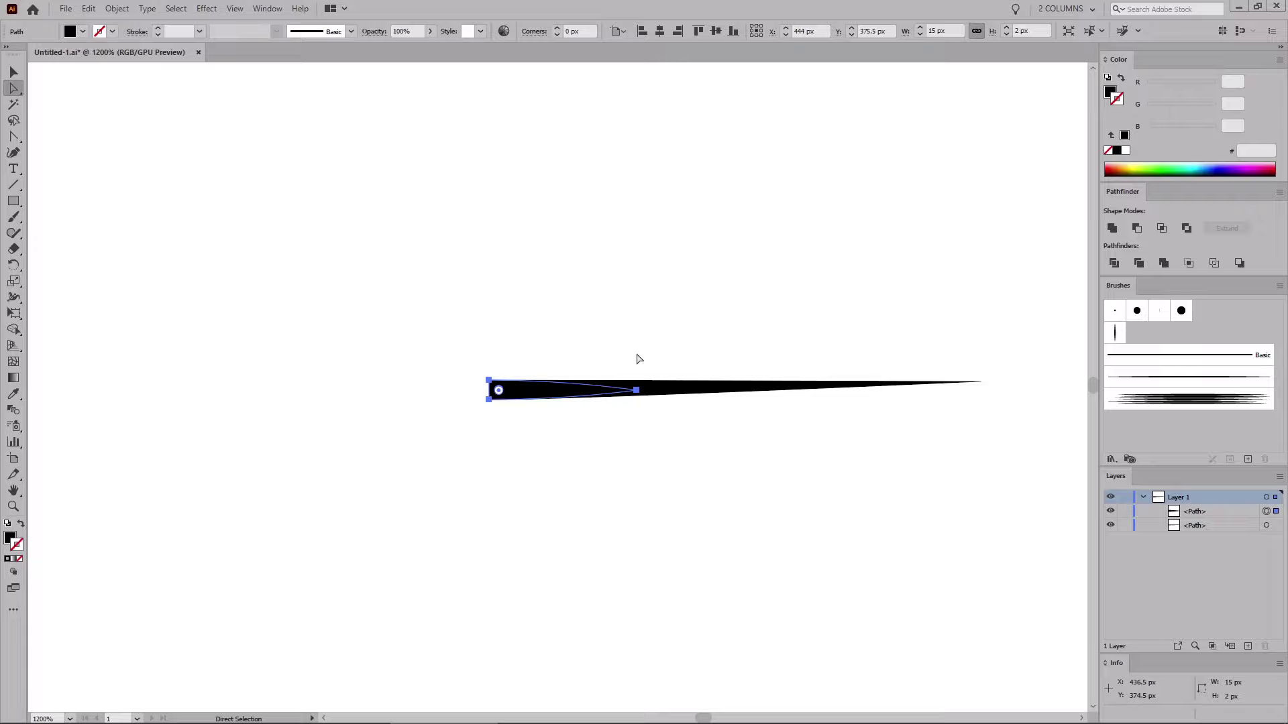
{"action": "left_click", "coordinate": [638, 392]}
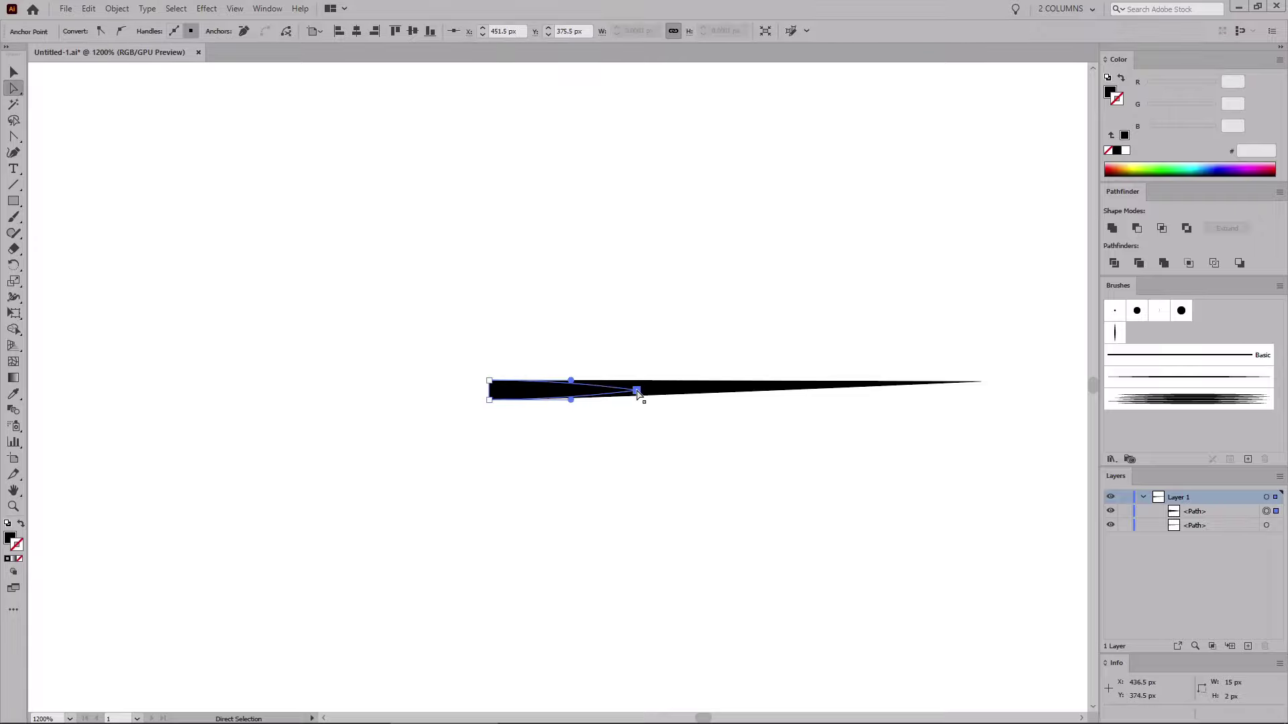
{"action": "left_click_drag", "start_coordinate": [637, 392], "coordinate": [814, 344]}
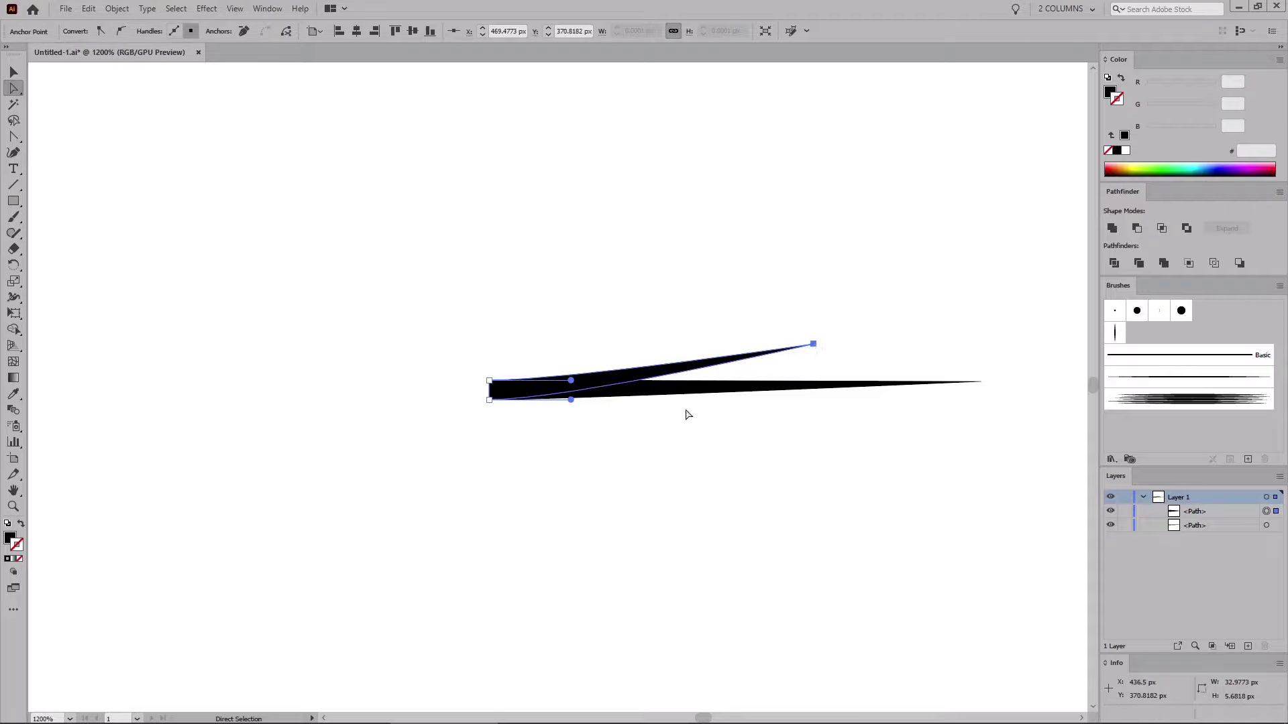
{"action": "key", "text": "ctrl+f"}
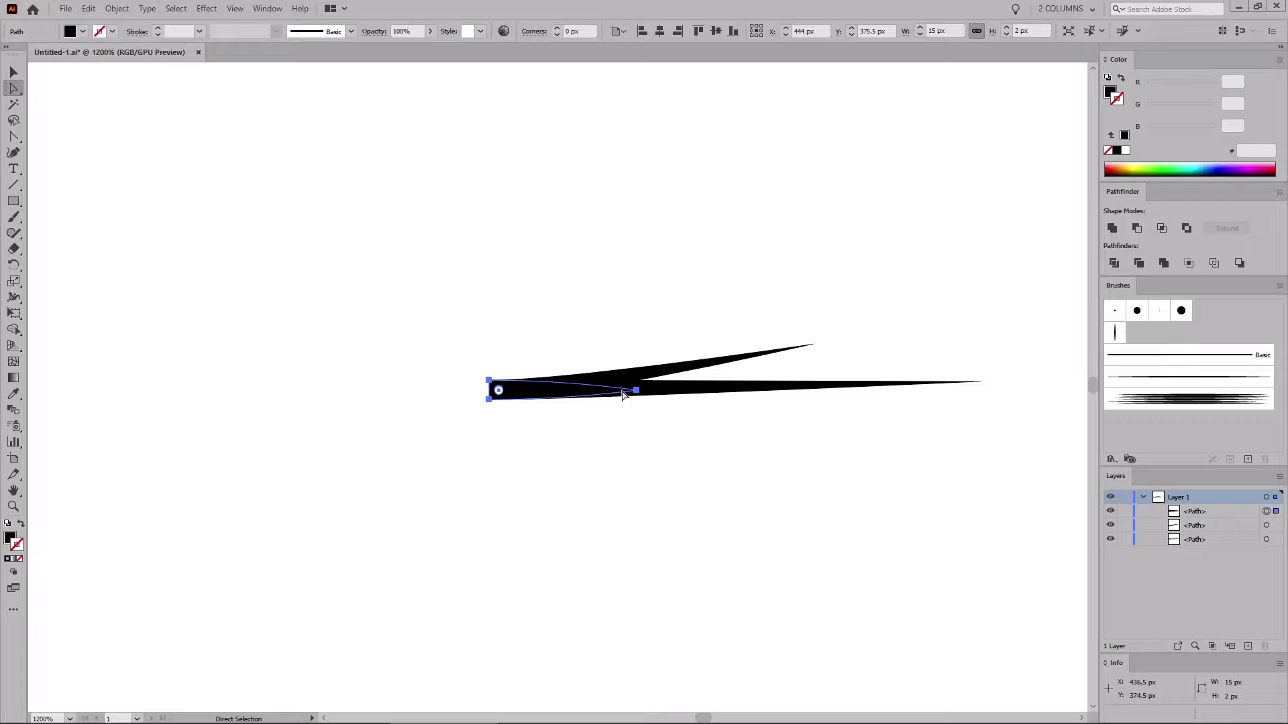
{"action": "left_click_drag", "start_coordinate": [637, 392], "coordinate": [859, 355]}
{"action": "key", "text": "ctrl+f"}
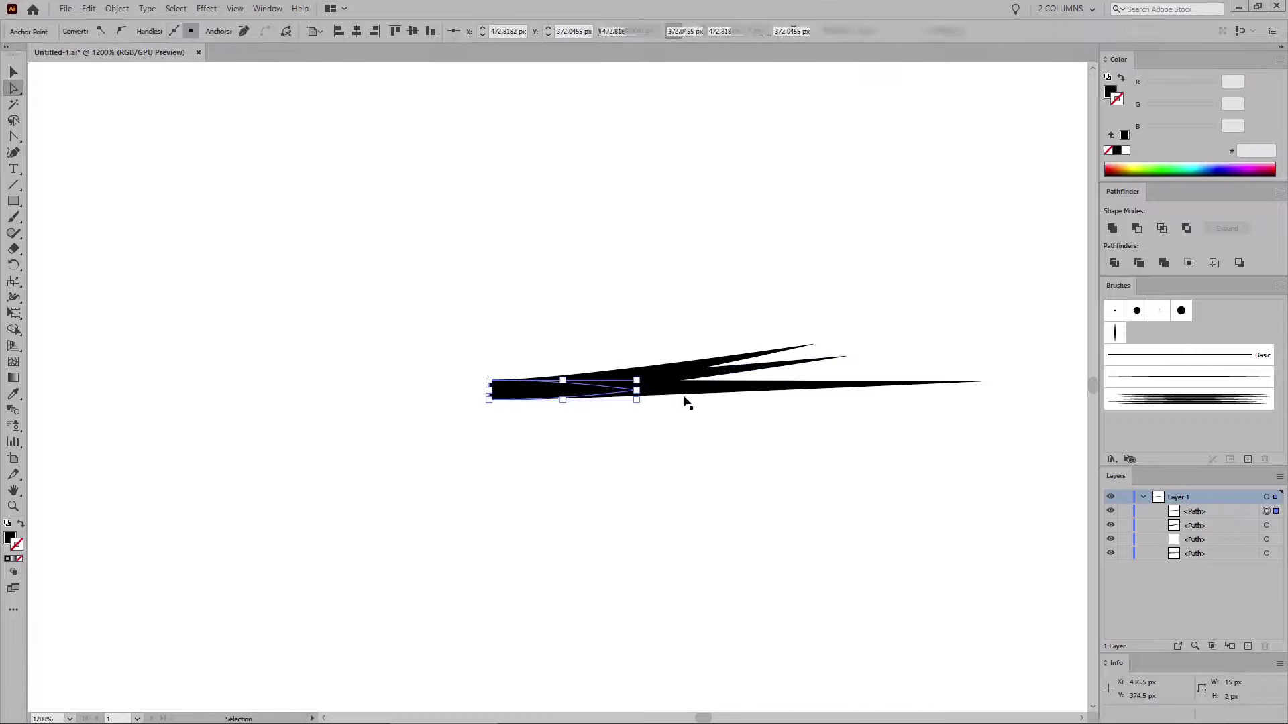
{"action": "left_click_drag", "start_coordinate": [637, 392], "coordinate": [932, 368]}
Step: Paste more in-front copies and fan their tips right and down-right into lower strands
{"action": "key", "text": "ctrl+f"}
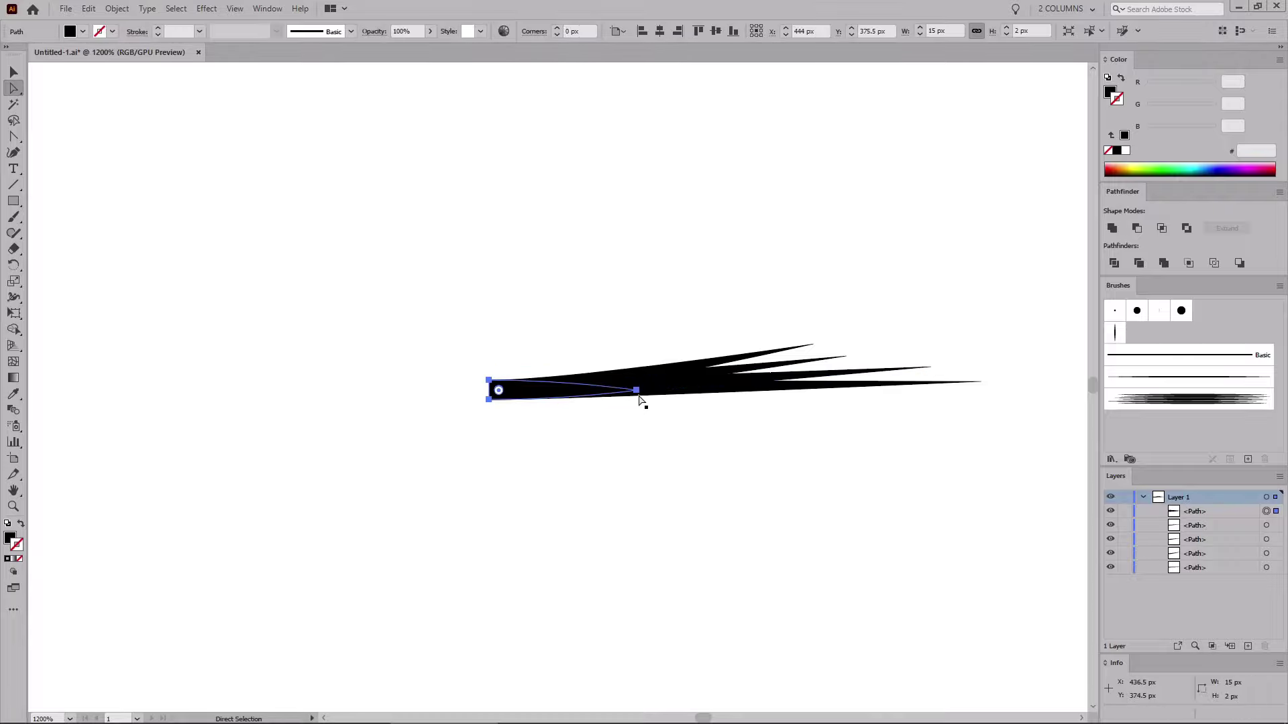
{"action": "left_click_drag", "start_coordinate": [637, 393], "coordinate": [918, 399]}
{"action": "key", "text": "ctrl+f"}
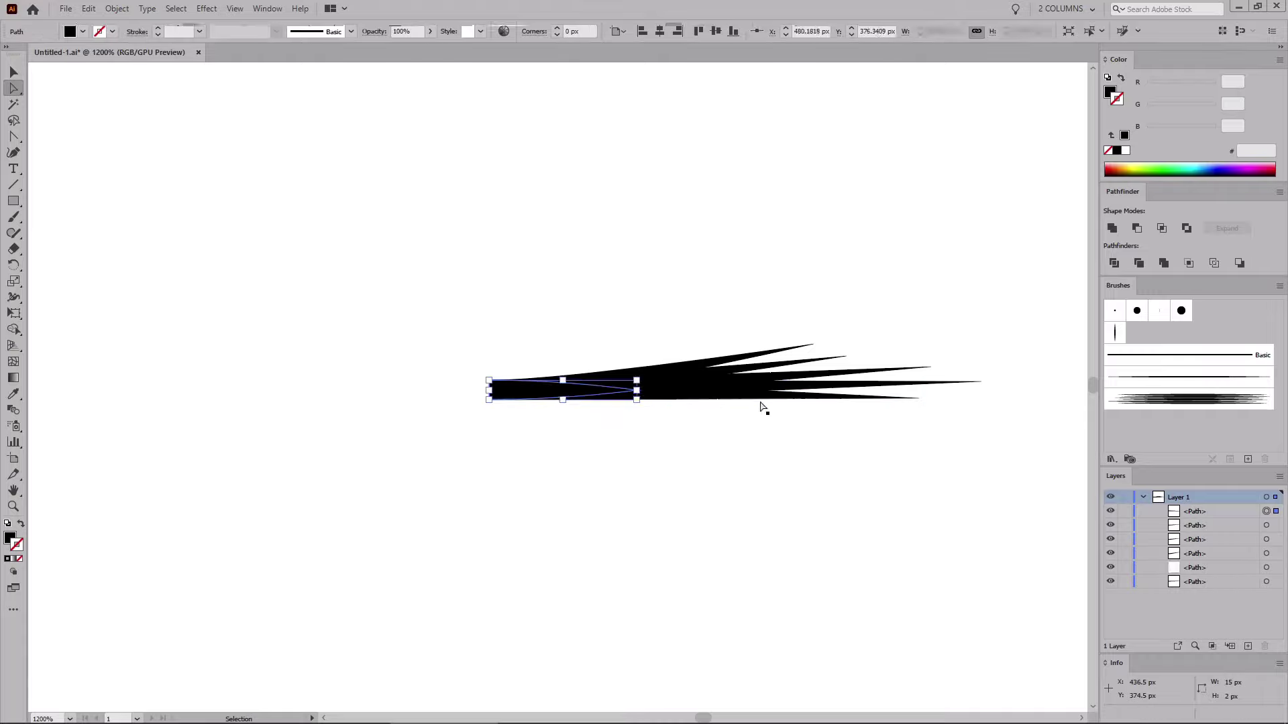
{"action": "left_click_drag", "start_coordinate": [636, 390], "coordinate": [860, 415]}
{"action": "key", "text": "ctrl+f"}
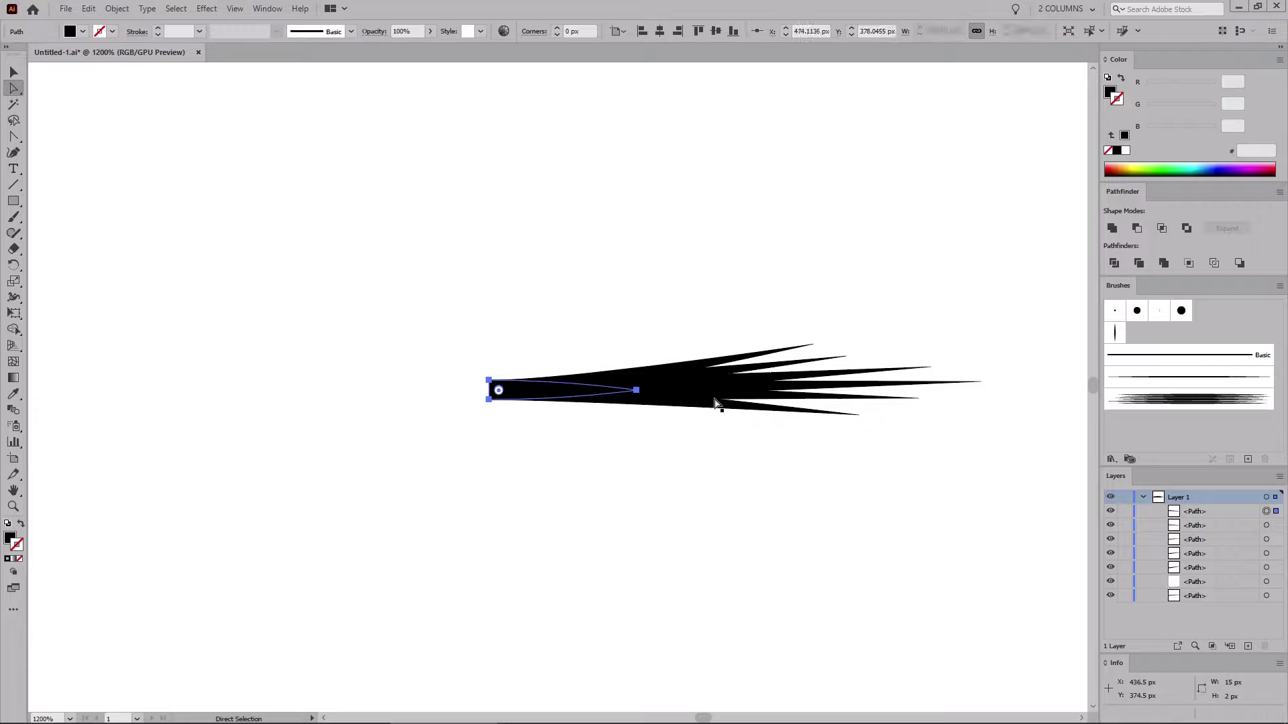
{"action": "left_click", "coordinate": [636, 391]}
{"action": "left_click_drag", "start_coordinate": [636, 392], "coordinate": [785, 424]}
{"action": "key", "text": "ctrl+f"}
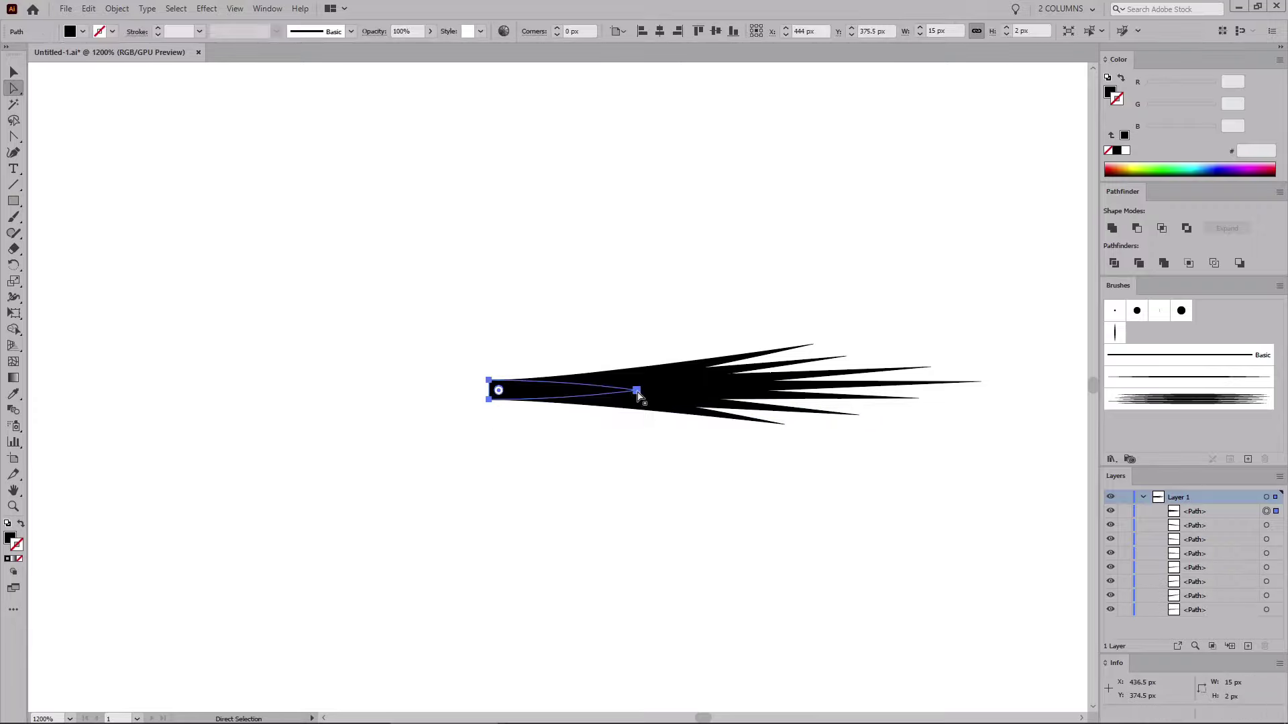
{"action": "left_click", "coordinate": [636, 392]}
{"action": "left_click_drag", "start_coordinate": [636, 392], "coordinate": [689, 428]}
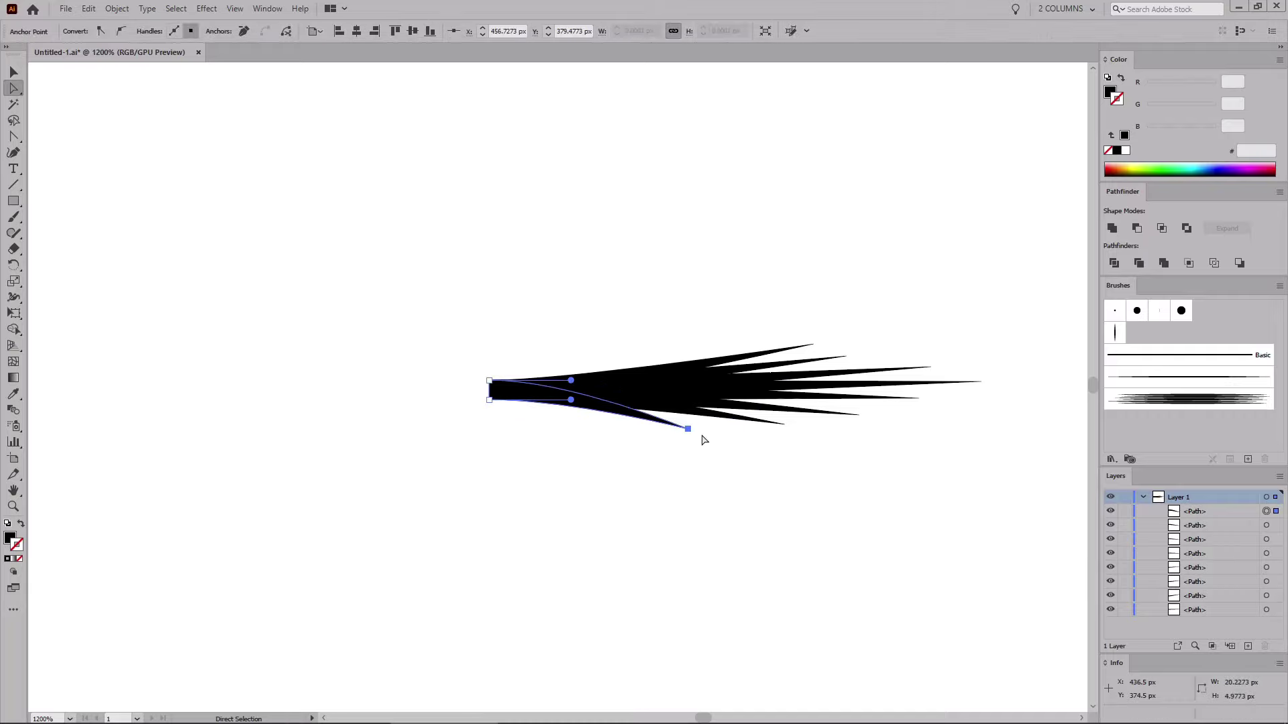
Step: Turn all eight selected spikes into an Art Brush named Hair Piece with Tints colorization
{"action": "left_click_drag", "start_coordinate": [445, 478], "coordinate": [1031, 302]}
{"action": "left_click", "coordinate": [1249, 459]}
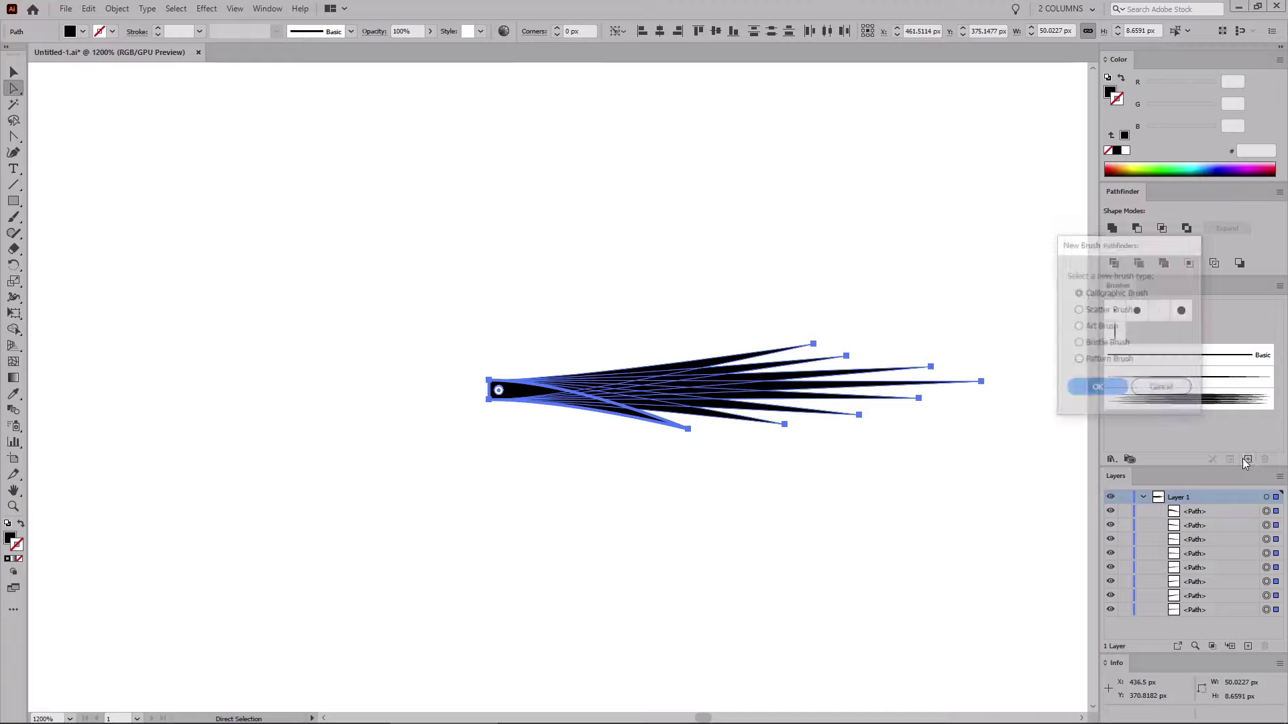
{"action": "left_click", "coordinate": [1096, 387]}
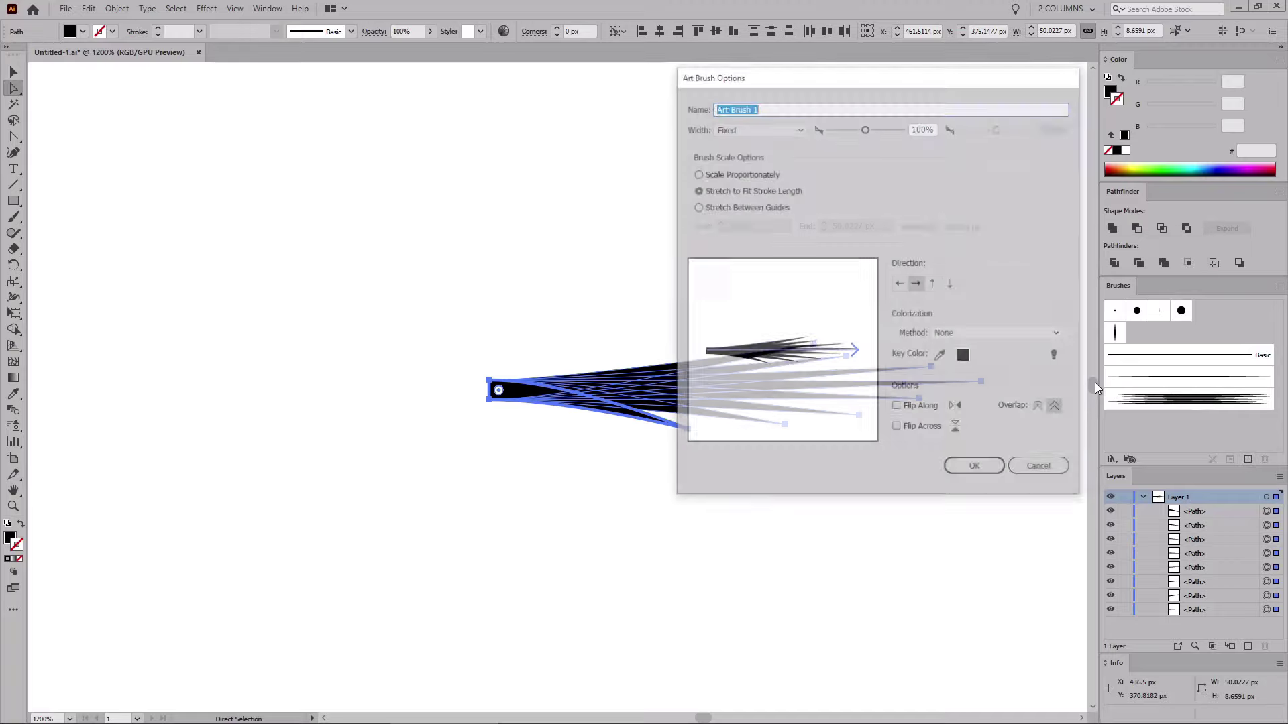
{"action": "type", "text": "Hair Piece"}
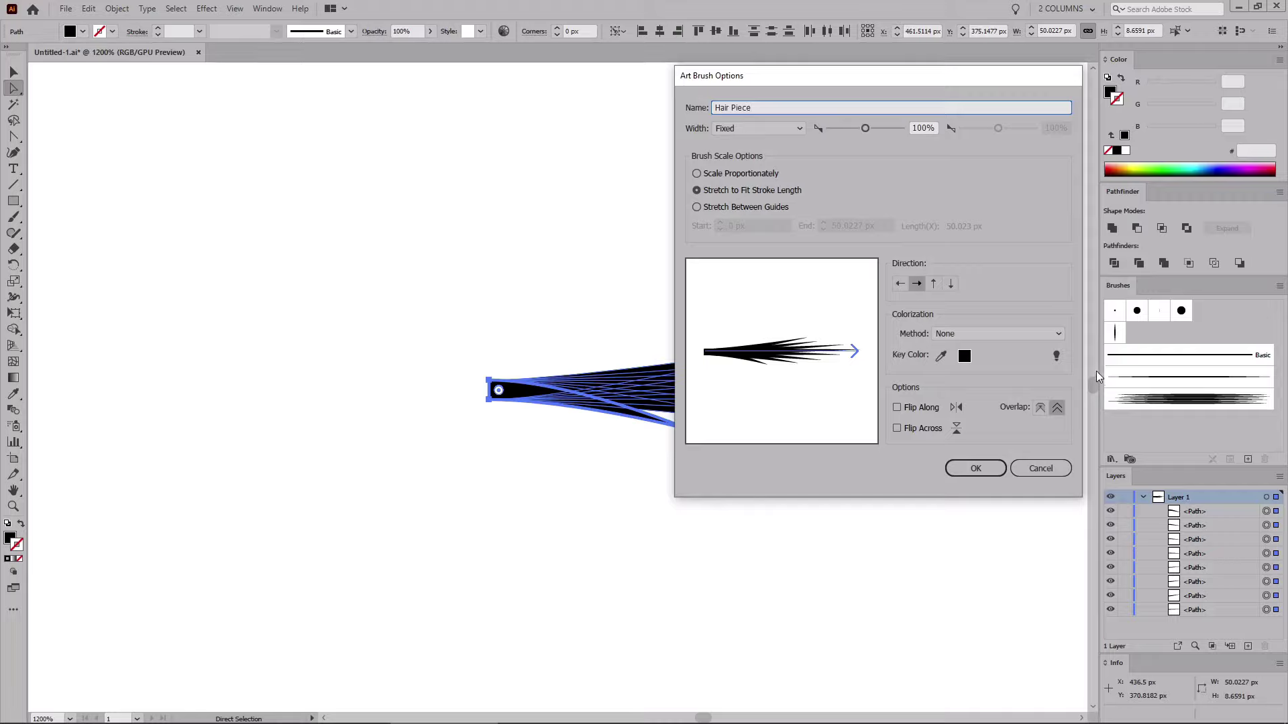
{"action": "left_click", "coordinate": [1013, 333]}
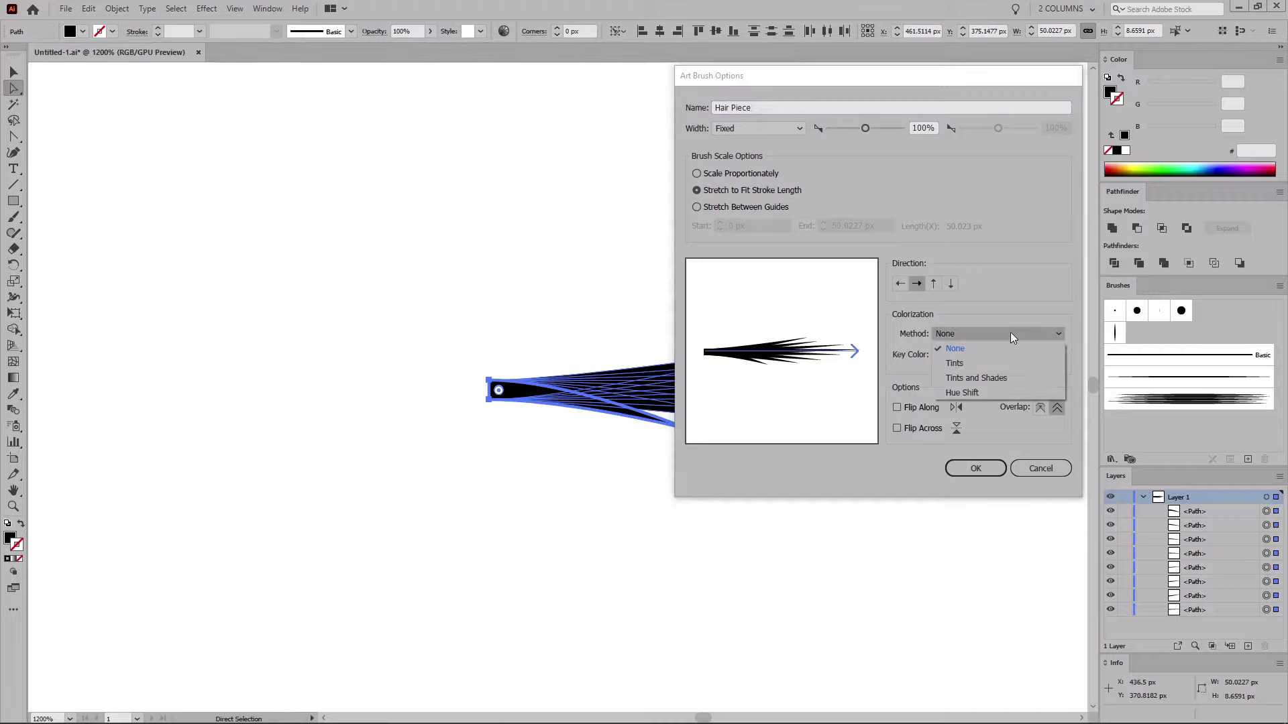
{"action": "left_click", "coordinate": [973, 363]}
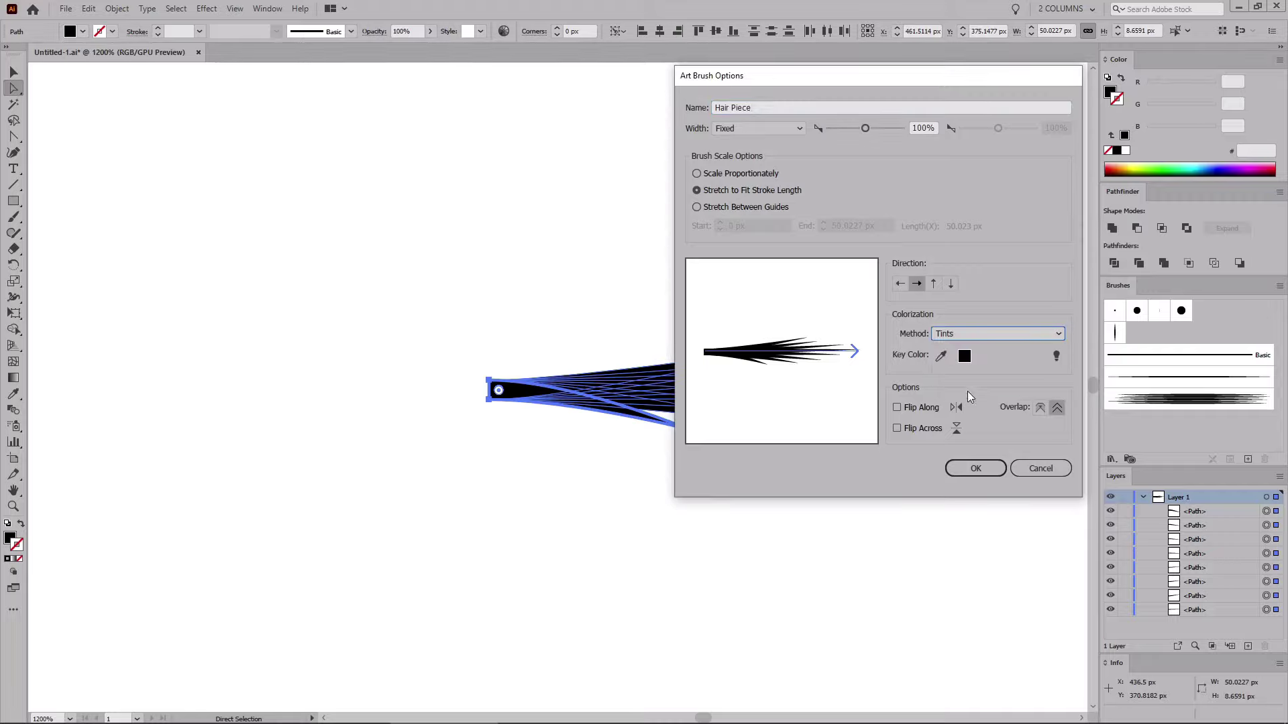
{"action": "left_click", "coordinate": [976, 469]}
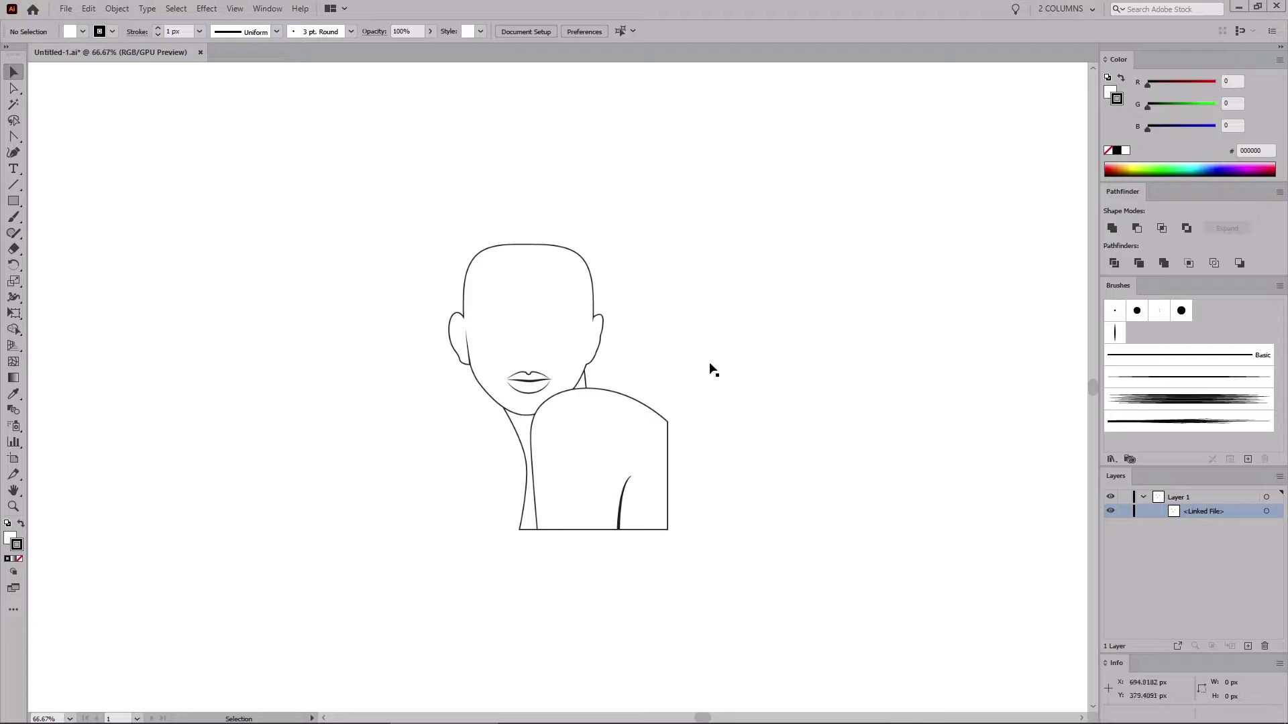
Step: Deselect the placed sketch and zoom in tightly on the head
{"action": "left_click", "coordinate": [584, 400]}
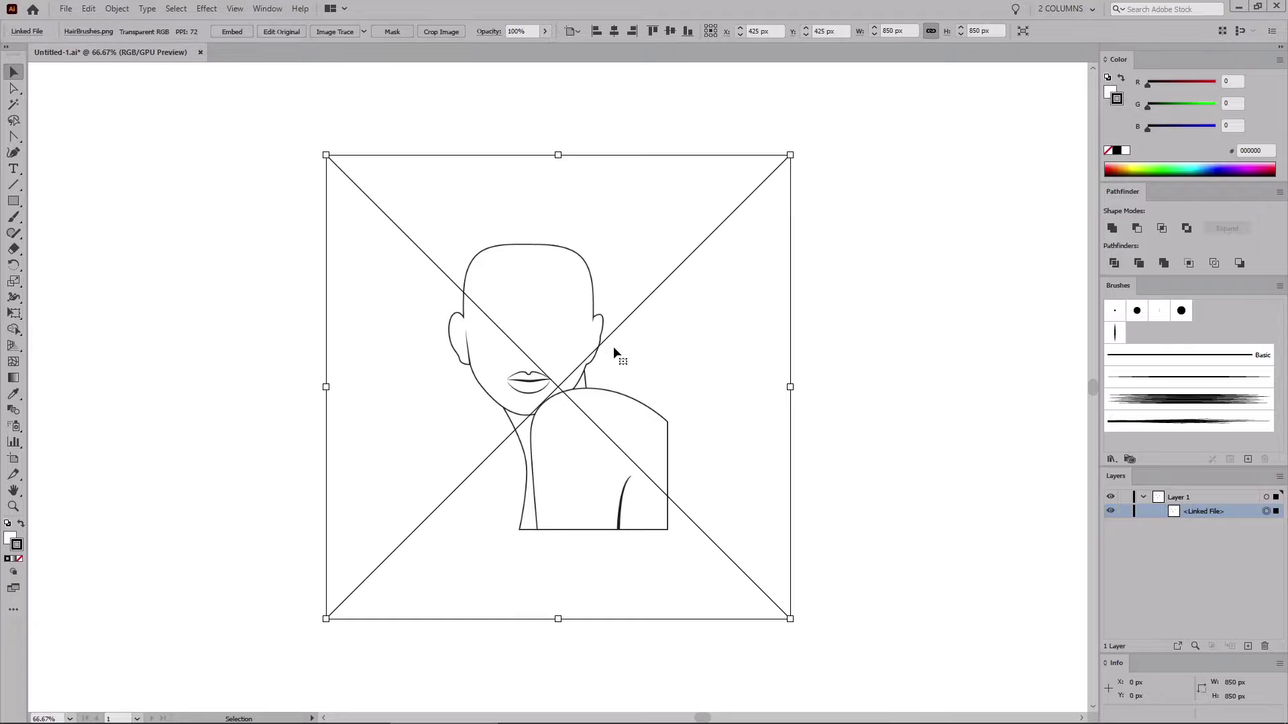
{"action": "left_click", "coordinate": [863, 361]}
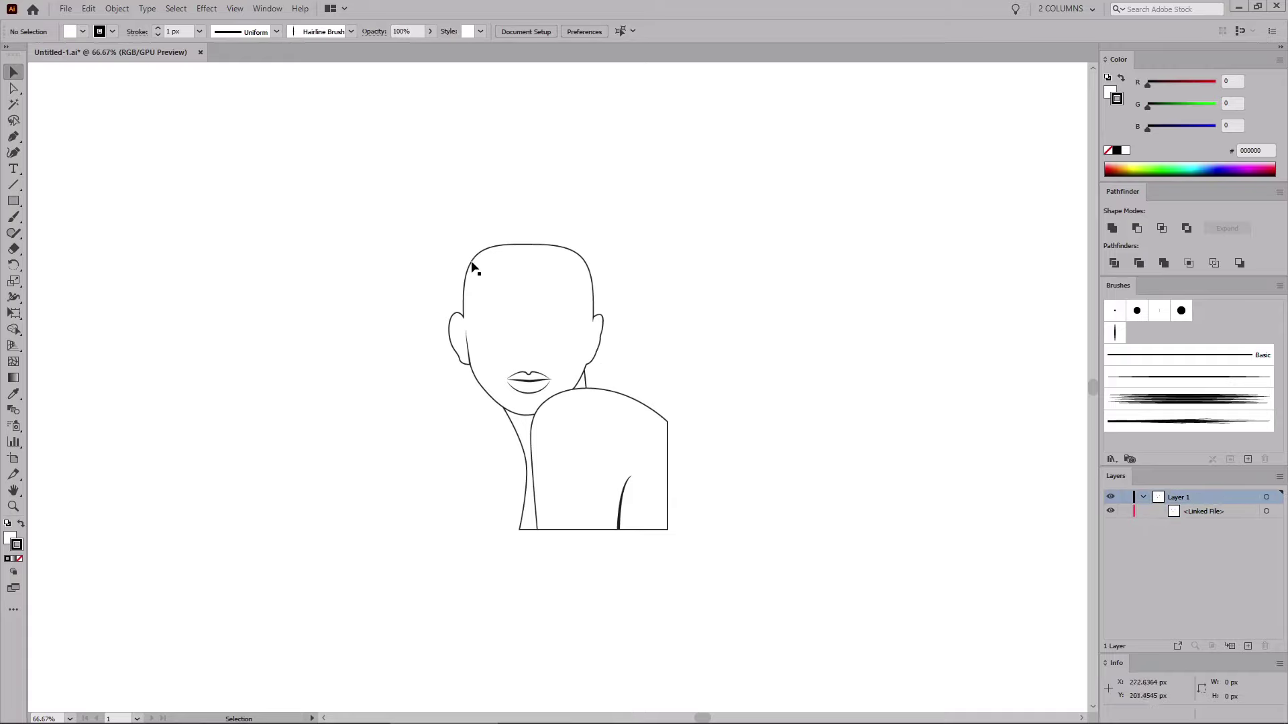
{"action": "key", "text": "z"}
{"action": "left_click_drag", "start_coordinate": [394, 195], "coordinate": [656, 457]}
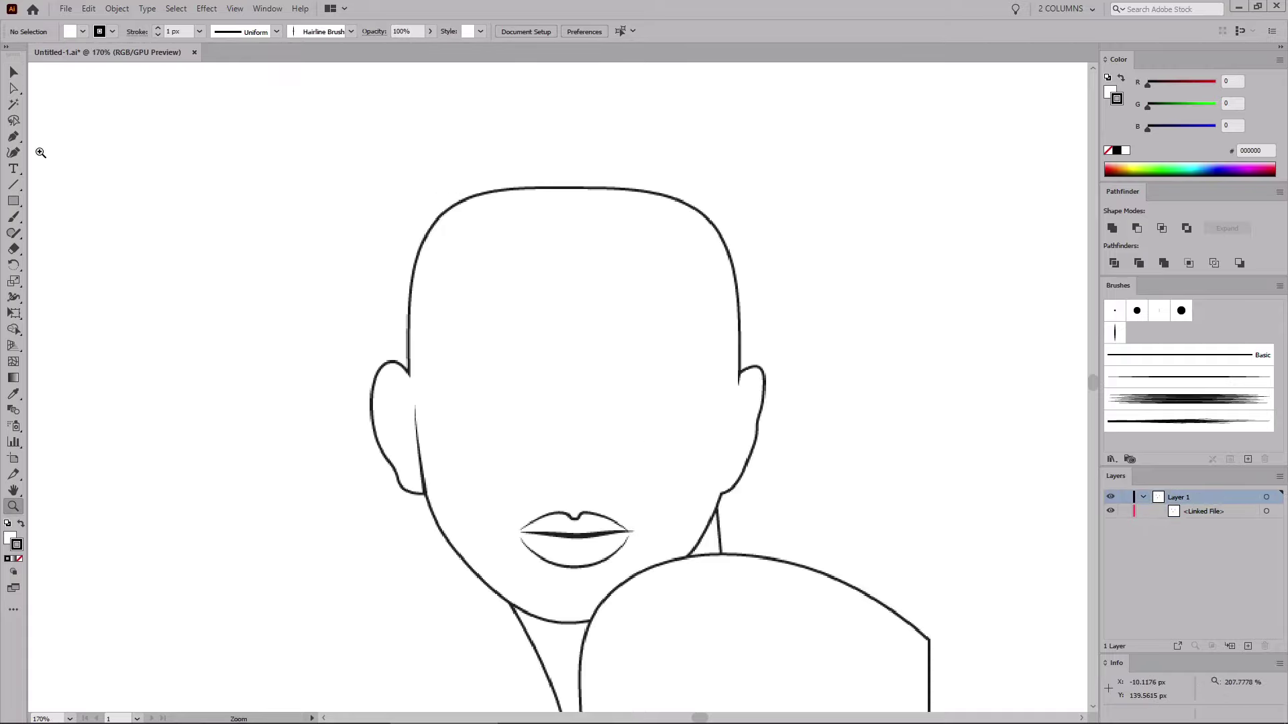
{"action": "key", "text": "p"}
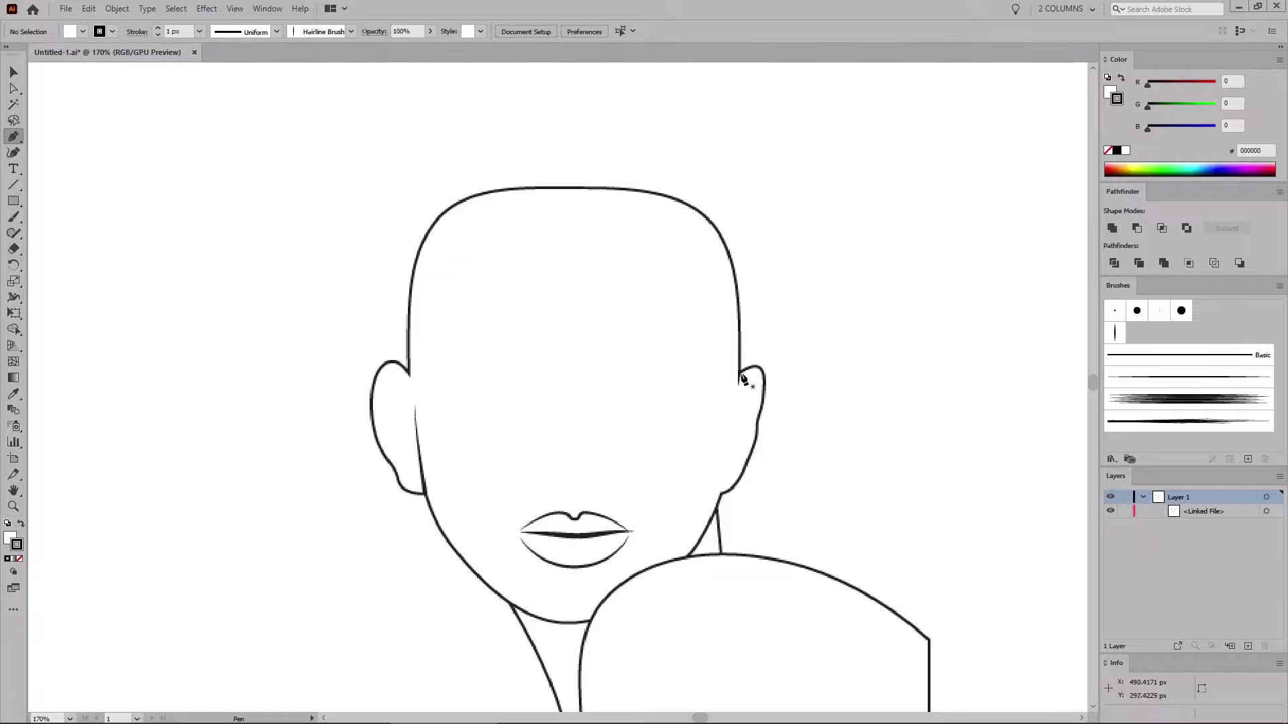
Step: Draw a curved pen path from the left ear over the crown down toward the right ear
{"action": "left_click", "coordinate": [409, 354]}
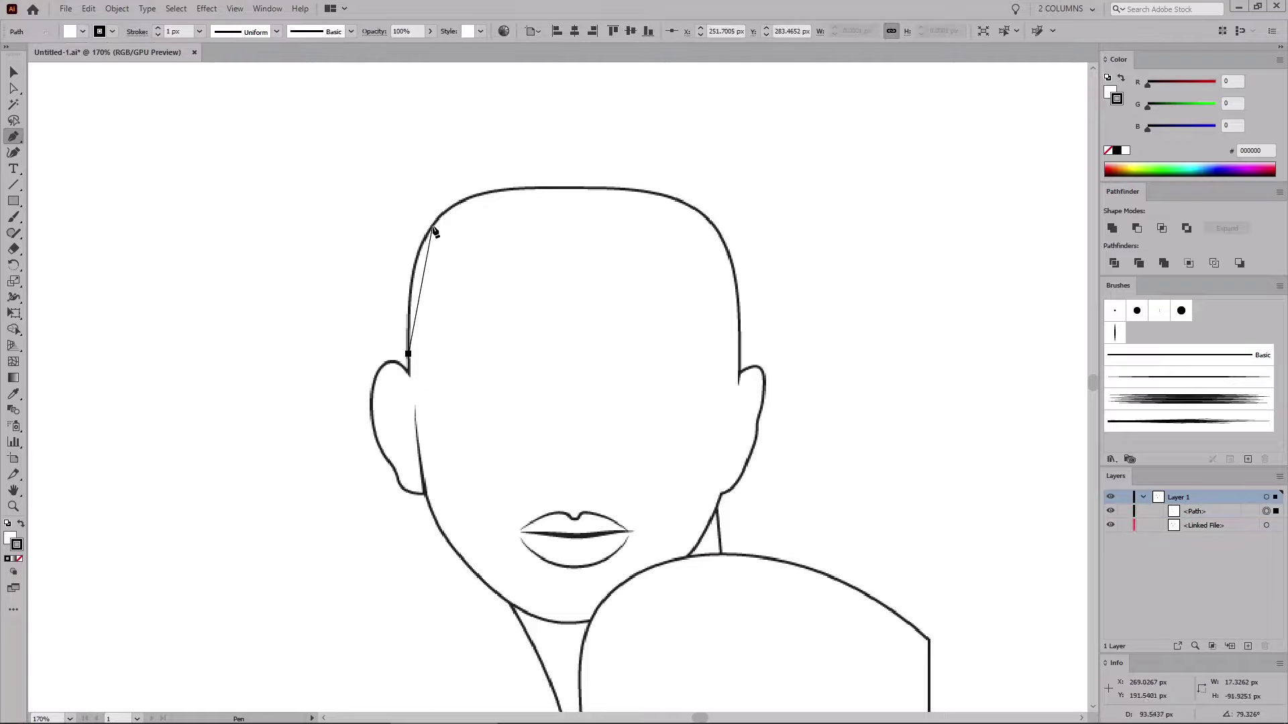
{"action": "left_click_drag", "start_coordinate": [431, 226], "coordinate": [463, 195]}
{"action": "left_click_drag", "start_coordinate": [551, 188], "coordinate": [604, 192]}
{"action": "left_click_drag", "start_coordinate": [711, 222], "coordinate": [748, 265]}
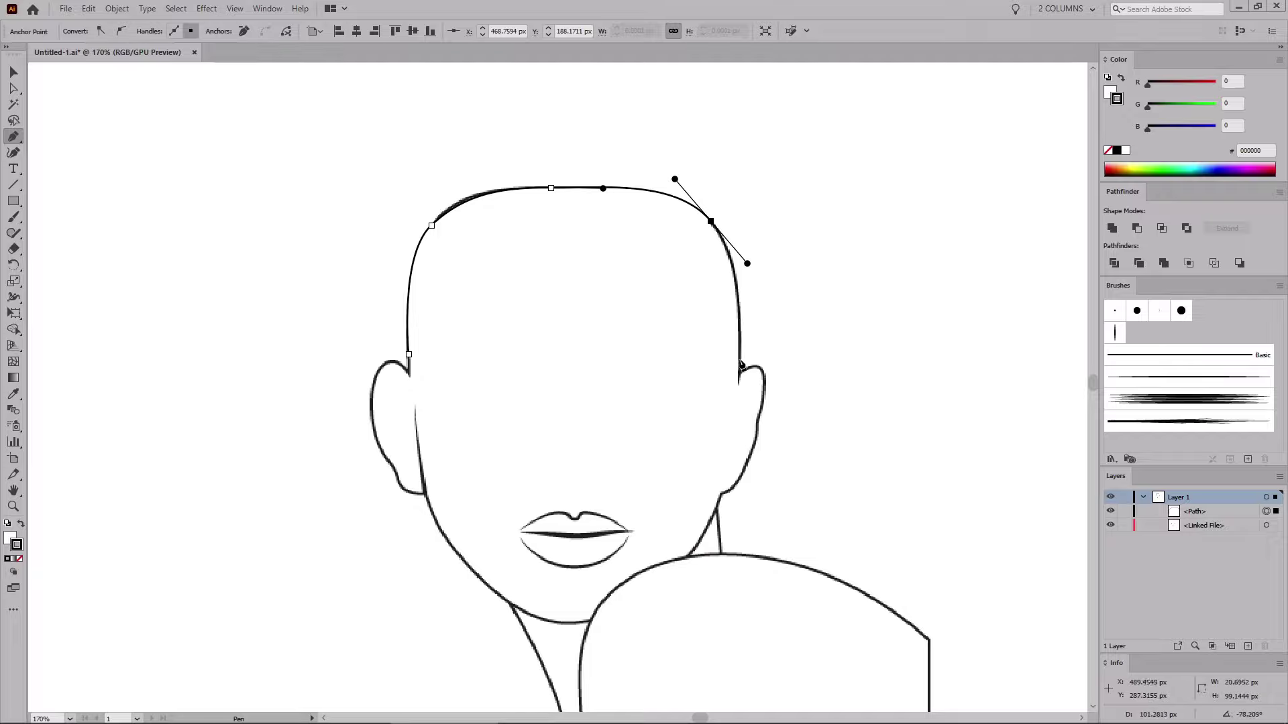
{"action": "left_click_drag", "start_coordinate": [738, 359], "coordinate": [813, 347]}
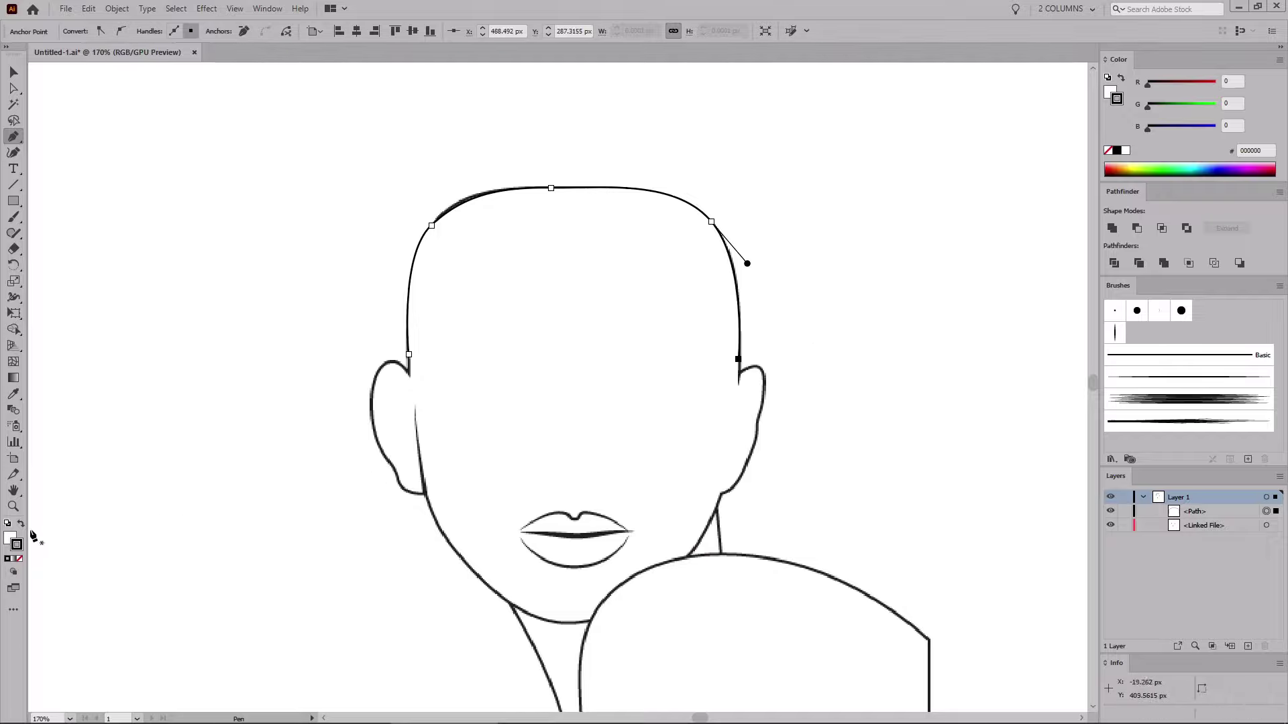
Step: Set the head path's fill to None, keeping the black stroke
{"action": "left_click", "coordinate": [14, 536]}
{"action": "left_click", "coordinate": [20, 559]}
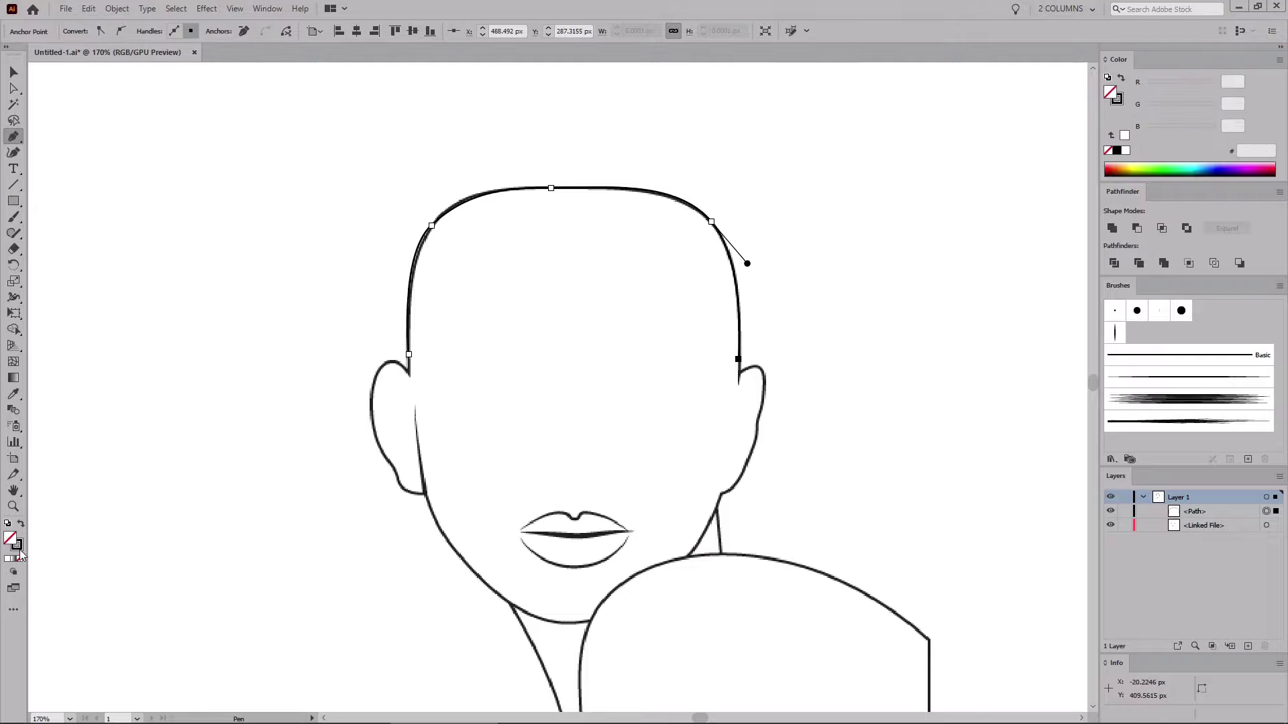
{"action": "left_click", "coordinate": [18, 547]}
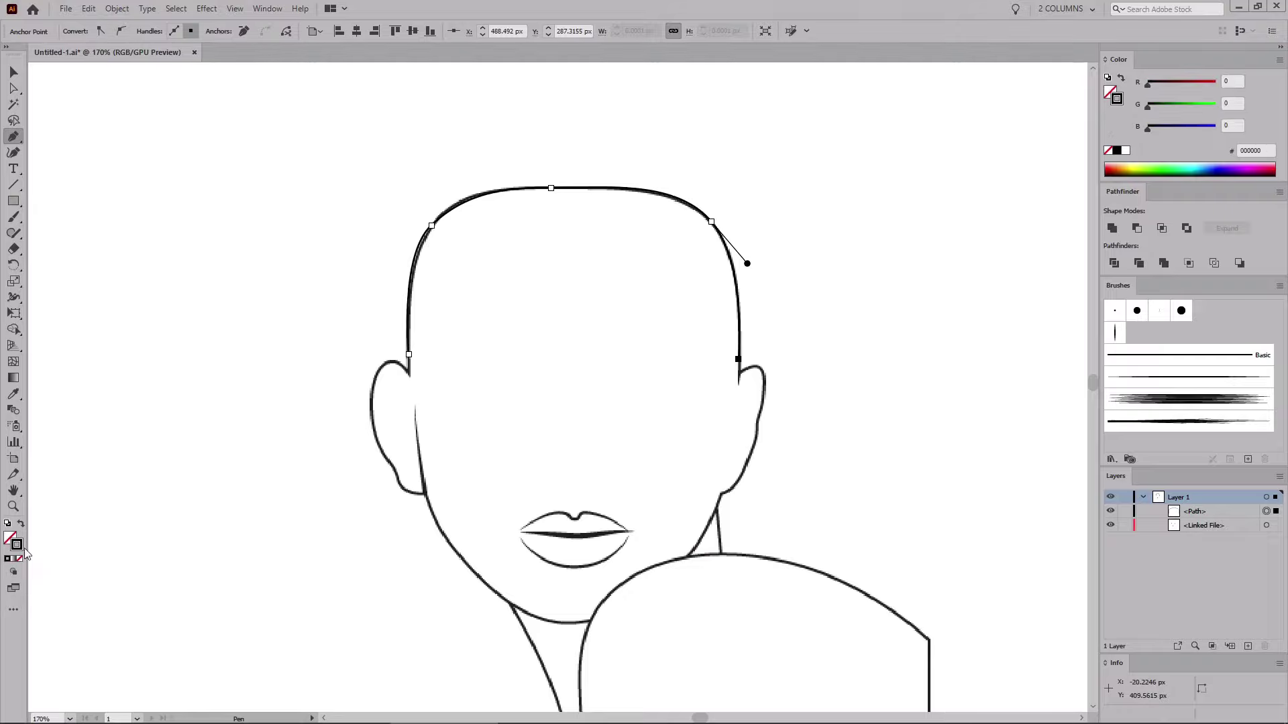
Step: Apply the spiky hair brush to the head path, lock the linked sketch, and zoom in on the hairline
{"action": "left_click", "coordinate": [1117, 334]}
{"action": "key", "text": "a"}
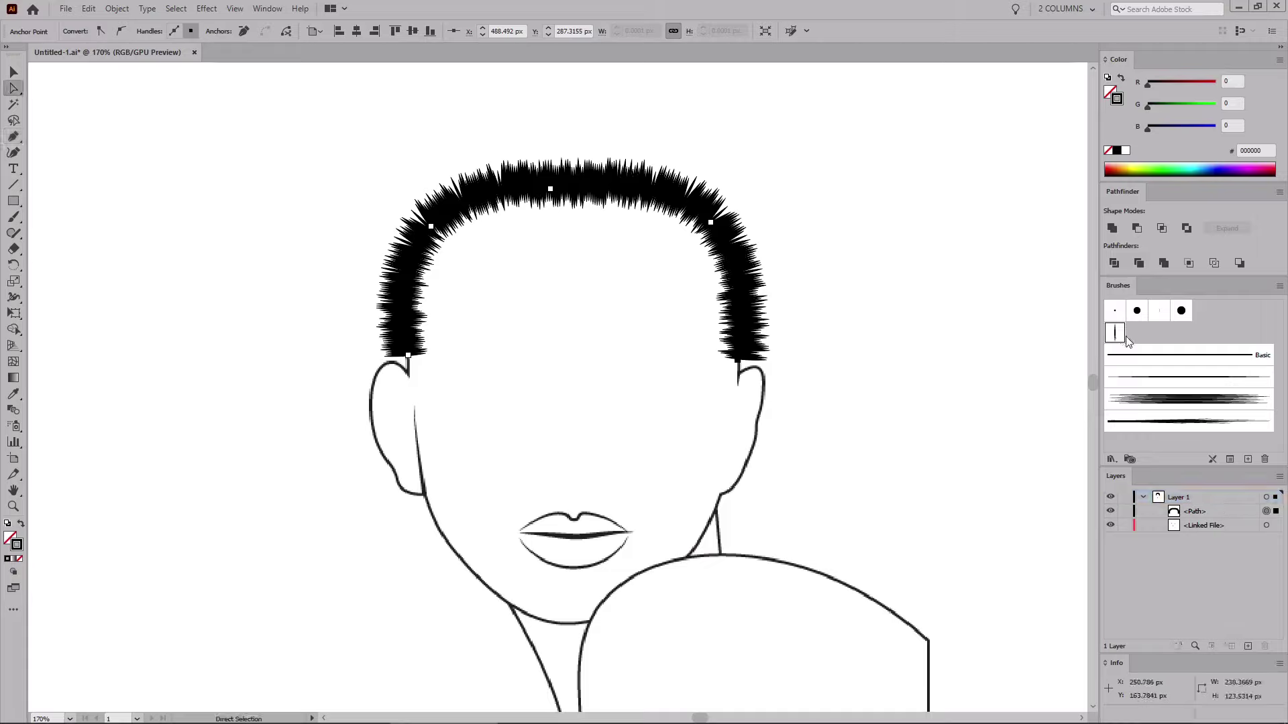
{"action": "left_click", "coordinate": [1125, 527]}
{"action": "left_click", "coordinate": [847, 300]}
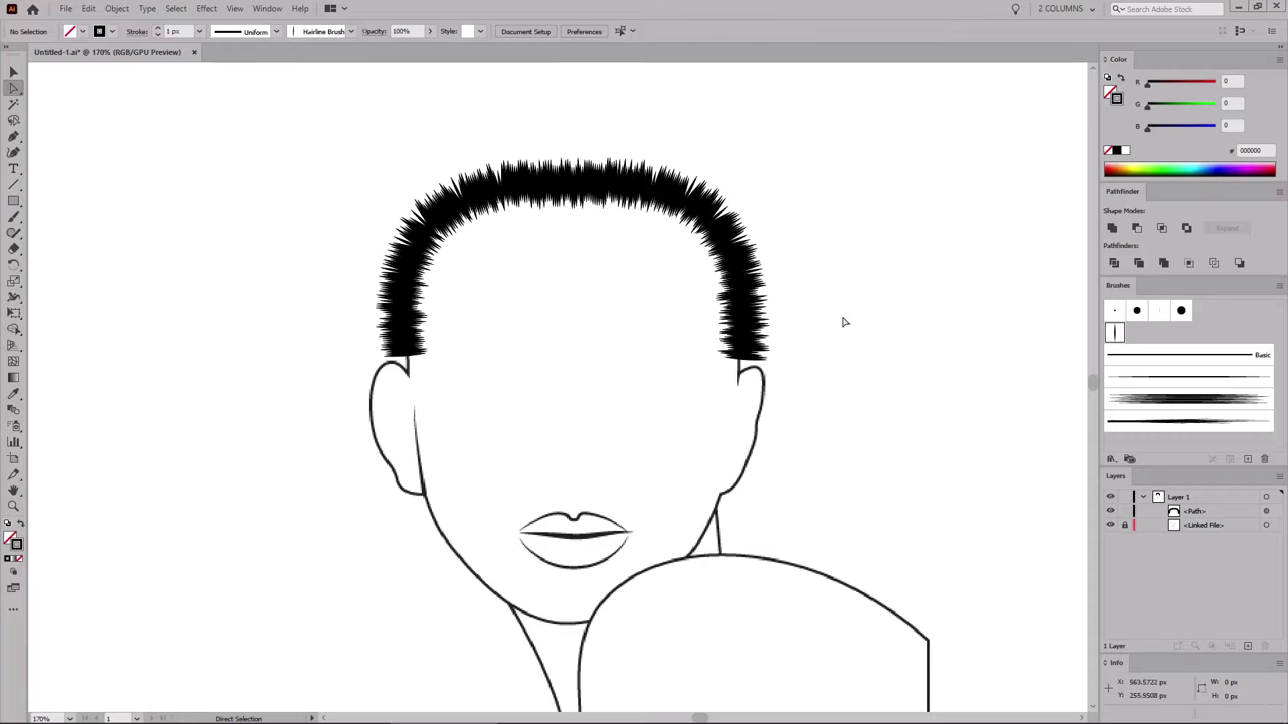
{"action": "key", "text": "z"}
{"action": "left_click_drag", "start_coordinate": [808, 320], "coordinate": [336, 403]}
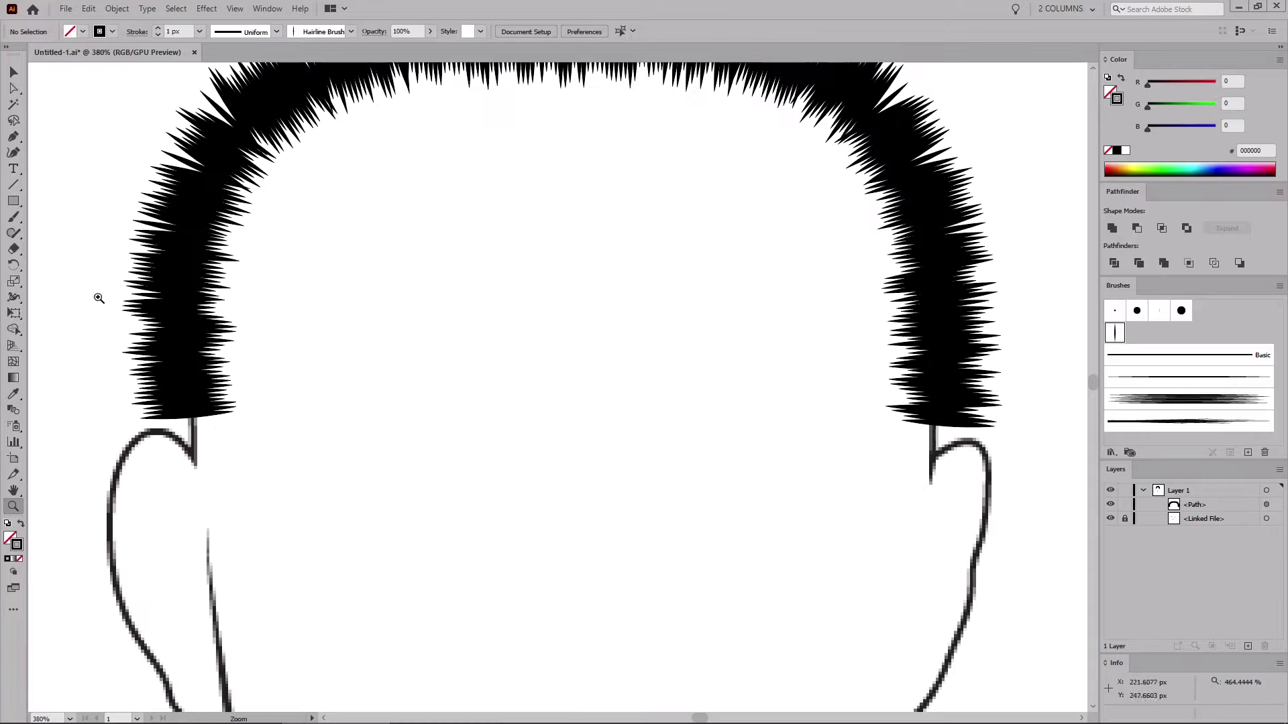
{"action": "left_click", "coordinate": [14, 216]}
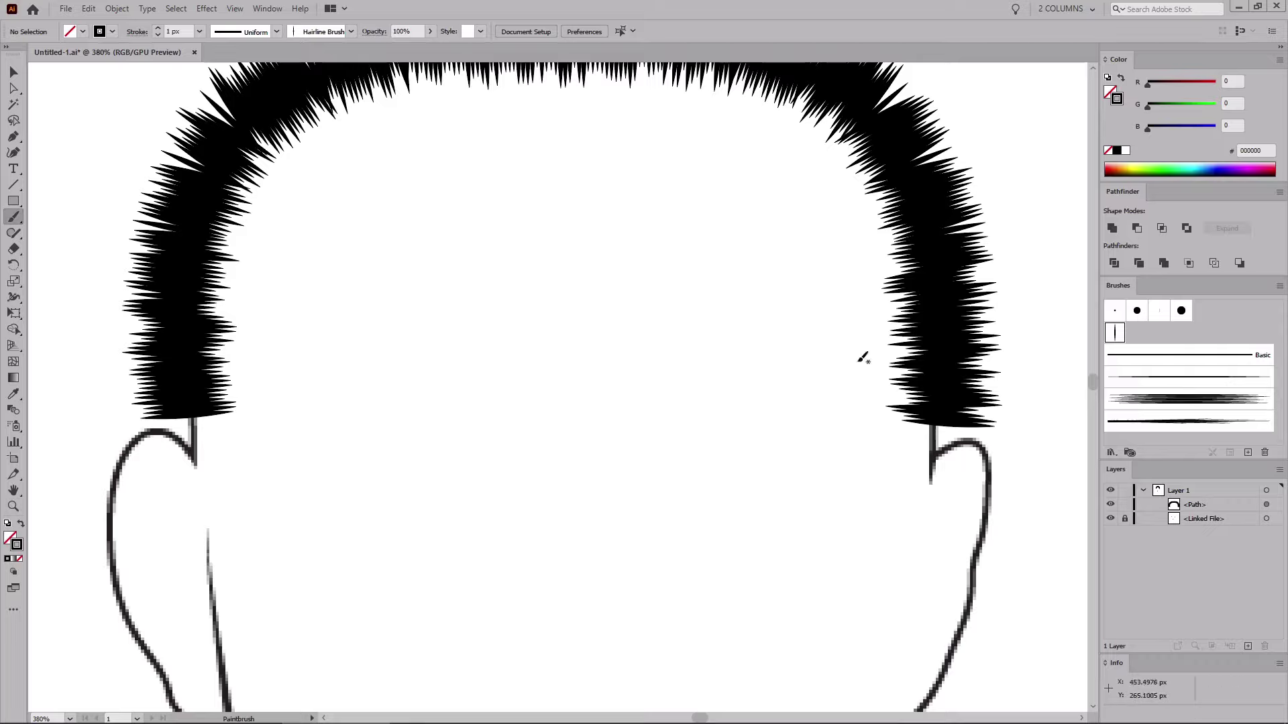
Step: With the second brush, paint short spikes at the hair's lower-right and lower-left ends
{"action": "left_click", "coordinate": [1168, 382]}
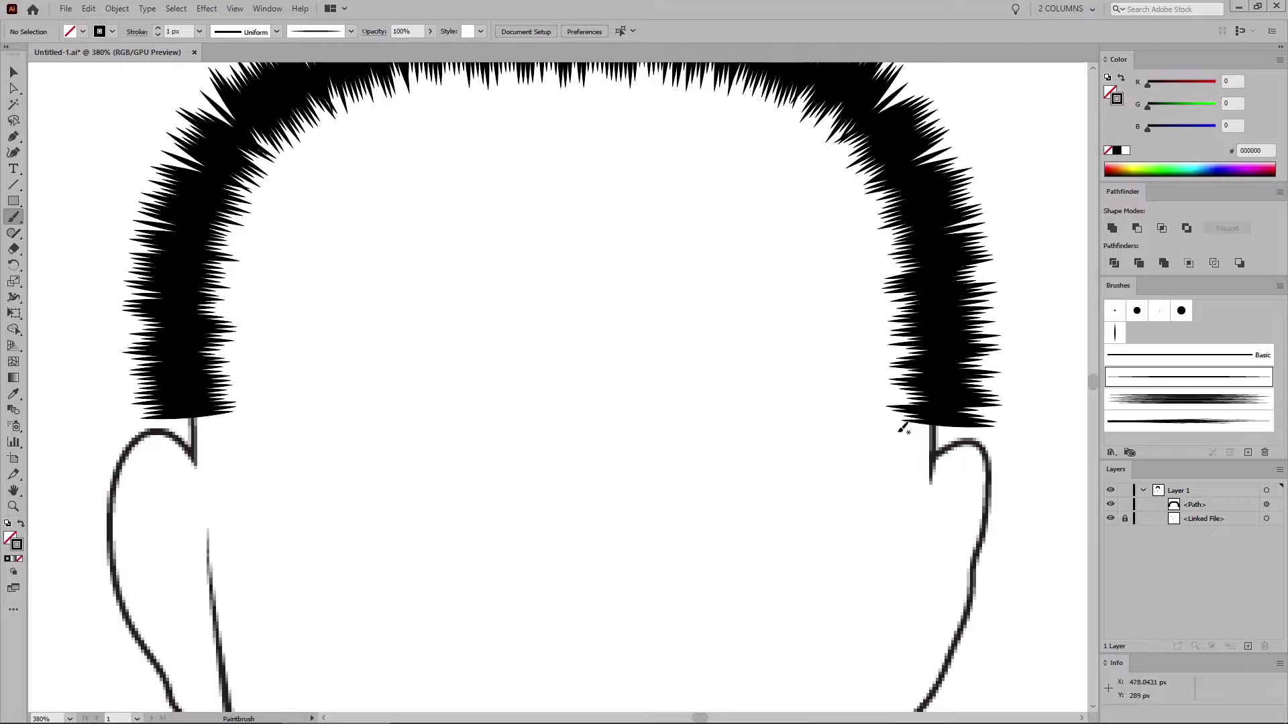
{"action": "mouse_move", "coordinate": [901, 430]}
{"action": "left_mouse_down"}
{"action": "mouse_move", "coordinate": [936, 426]}
{"action": "mouse_move", "coordinate": [899, 457]}
{"action": "mouse_move", "coordinate": [926, 446]}
{"action": "left_mouse_up"}
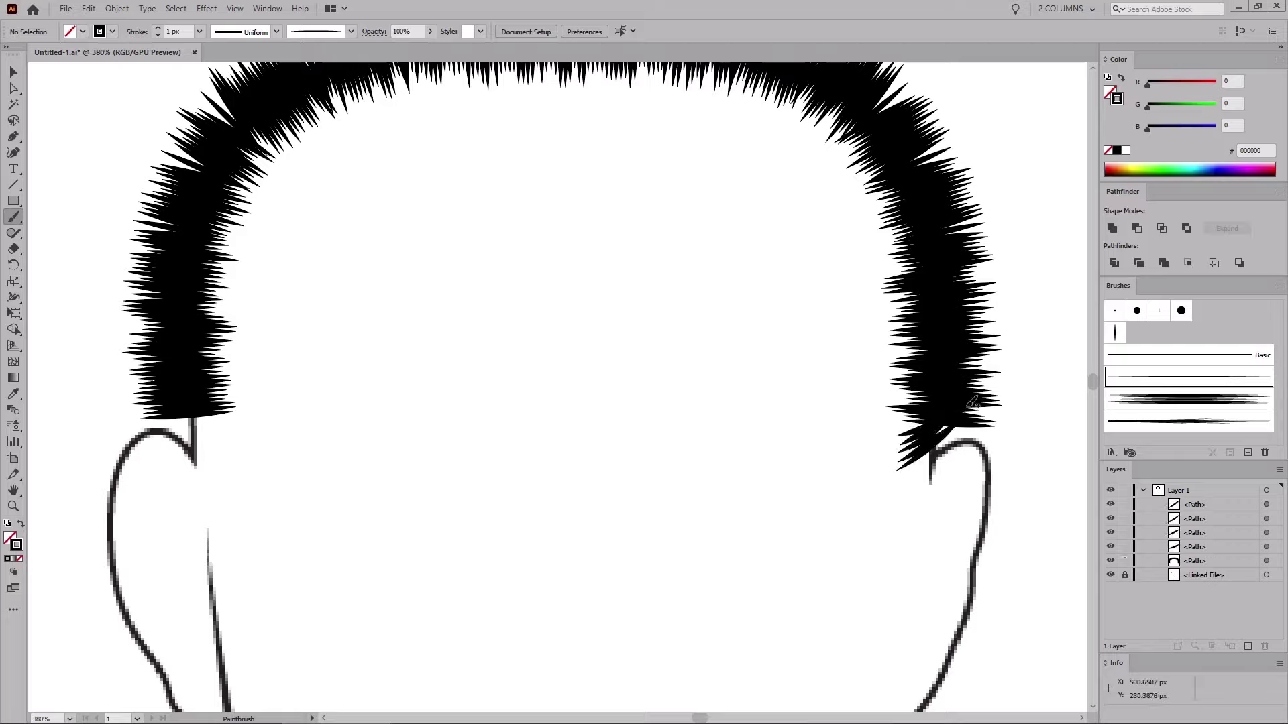
{"action": "left_click_drag", "start_coordinate": [974, 401], "coordinate": [926, 452]}
{"action": "left_click_drag", "start_coordinate": [974, 417], "coordinate": [928, 453]}
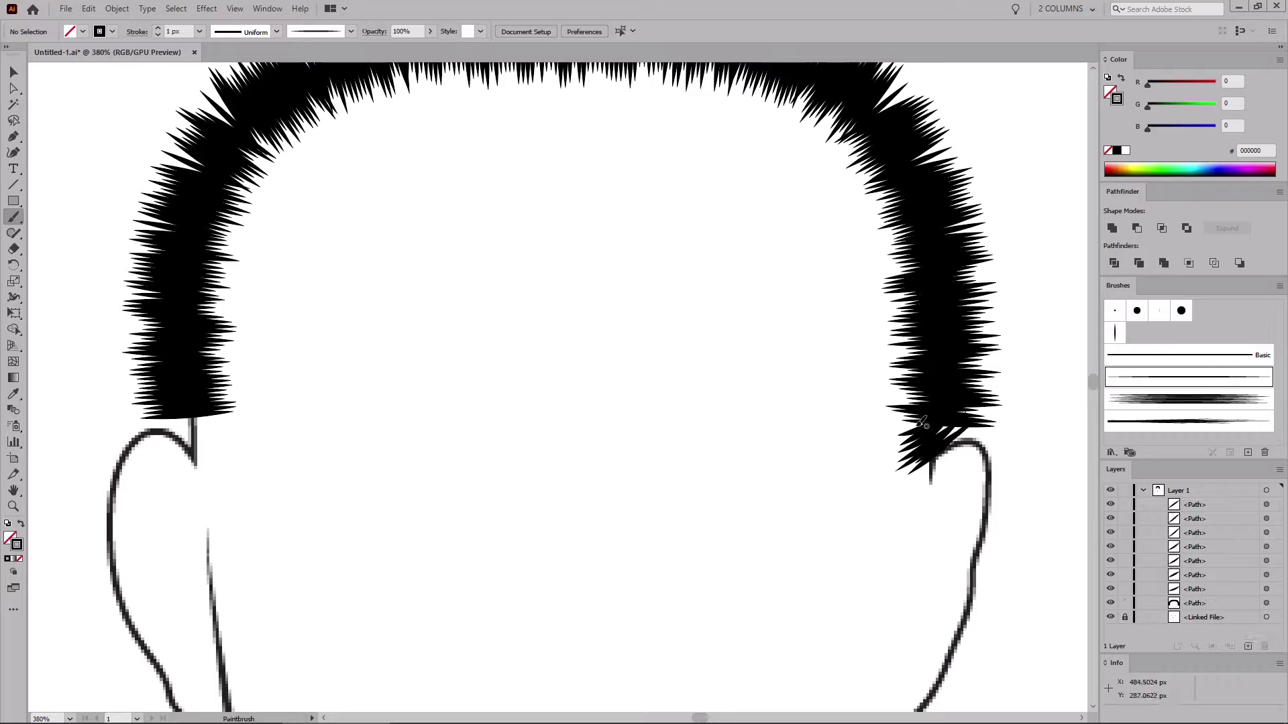
{"action": "left_click_drag", "start_coordinate": [976, 406], "coordinate": [933, 412]}
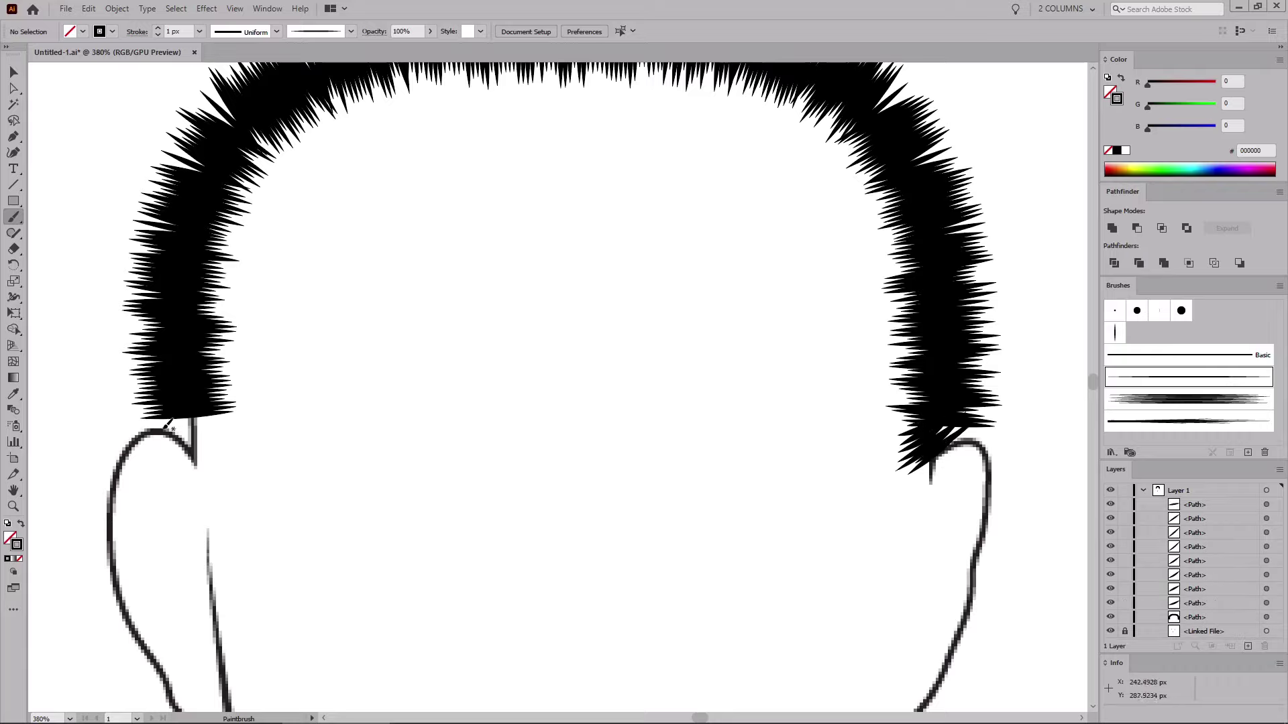
{"action": "mouse_move", "coordinate": [158, 414]}
{"action": "left_mouse_down"}
{"action": "mouse_move", "coordinate": [224, 455]}
{"action": "mouse_move", "coordinate": [232, 417]}
{"action": "mouse_move", "coordinate": [203, 420]}
{"action": "mouse_move", "coordinate": [223, 446]}
{"action": "mouse_move", "coordinate": [232, 434]}
{"action": "mouse_move", "coordinate": [206, 437]}
{"action": "mouse_move", "coordinate": [225, 455]}
{"action": "left_mouse_up"}
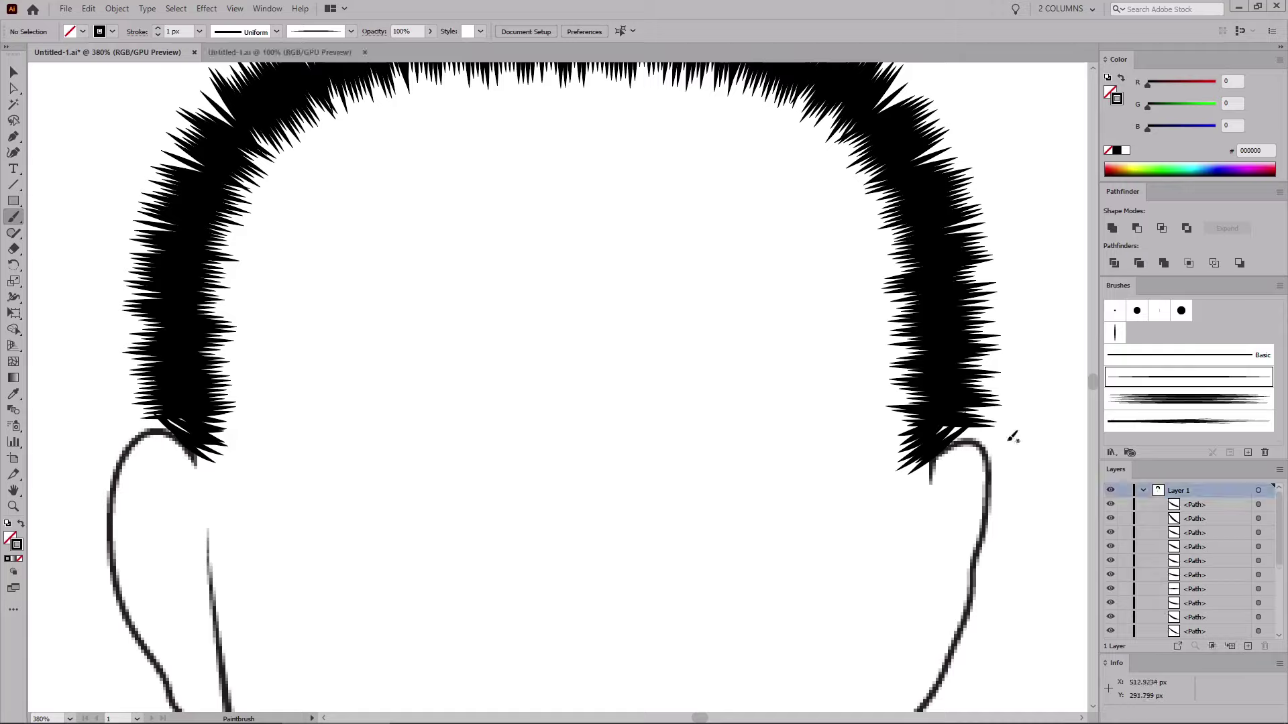
Step: Add Layer 2 beneath Layer 1 and switch the fill colour to black
{"action": "key", "text": "ctrl+0"}
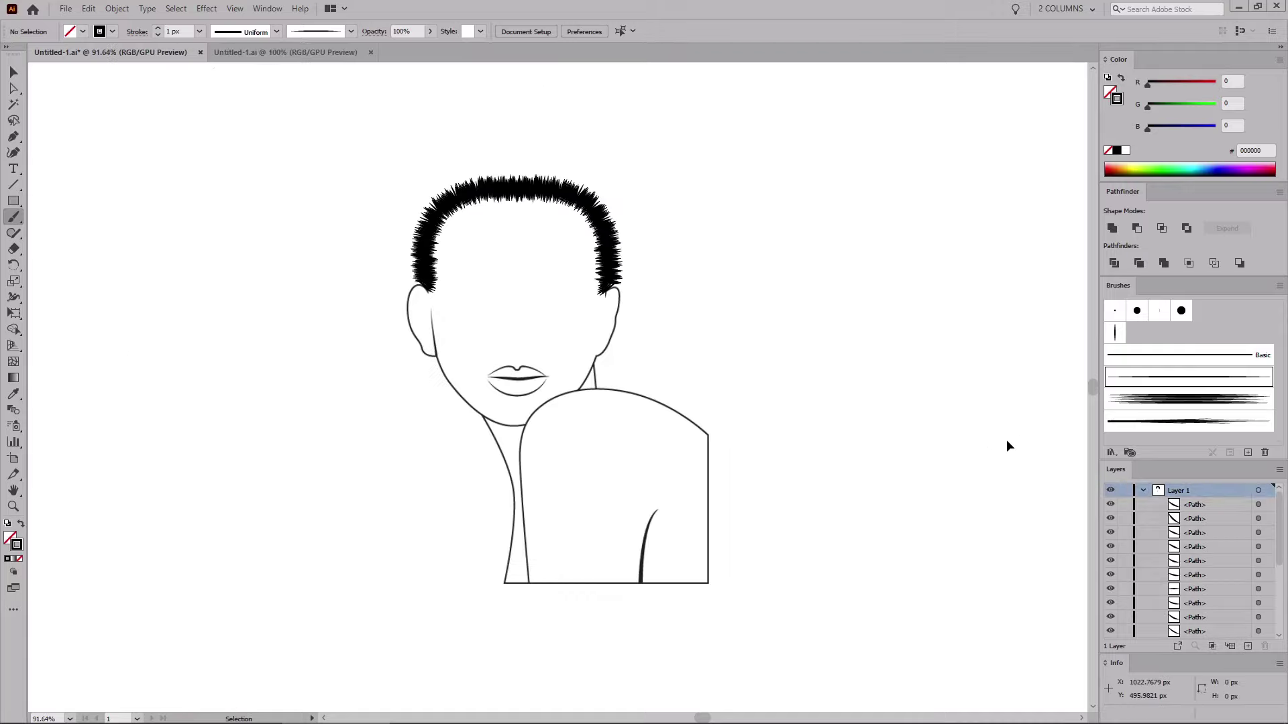
{"action": "key", "text": "ctrl+plus"}
{"action": "key", "text": "ctrl+plus"}
{"action": "left_click_drag", "start_coordinate": [681, 276], "coordinate": [759, 451]}
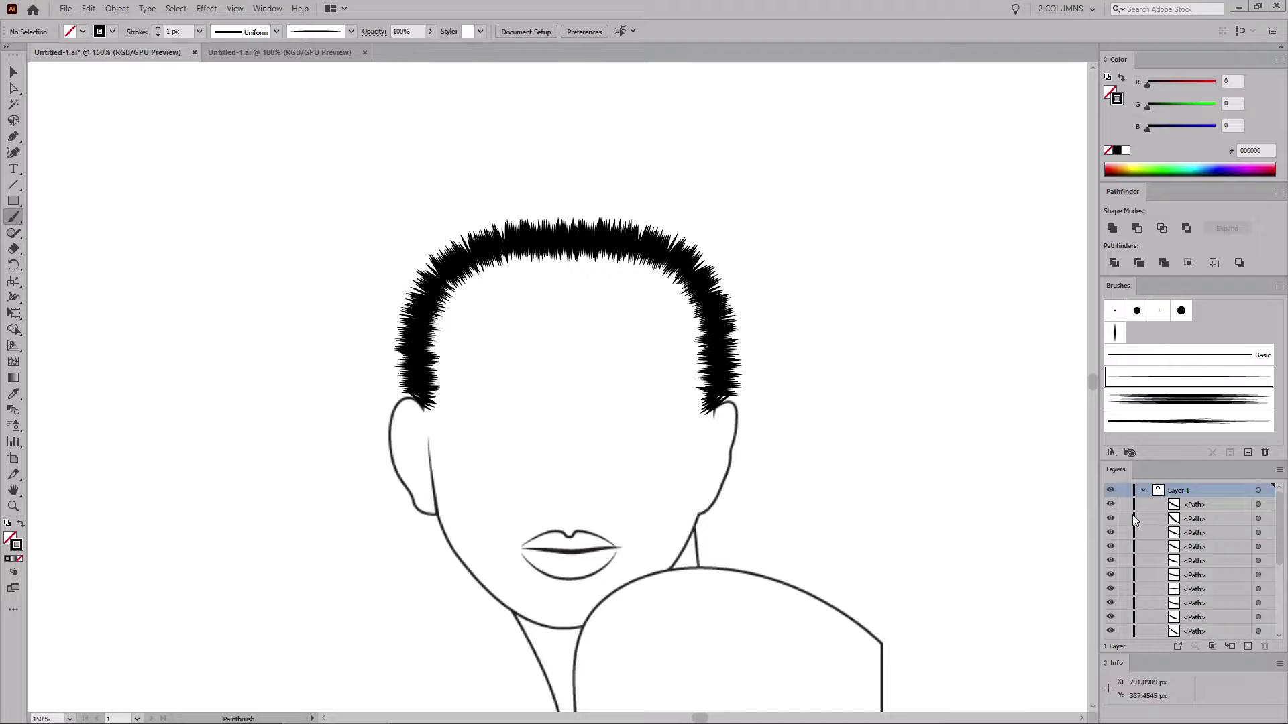
{"action": "left_click", "coordinate": [1143, 491]}
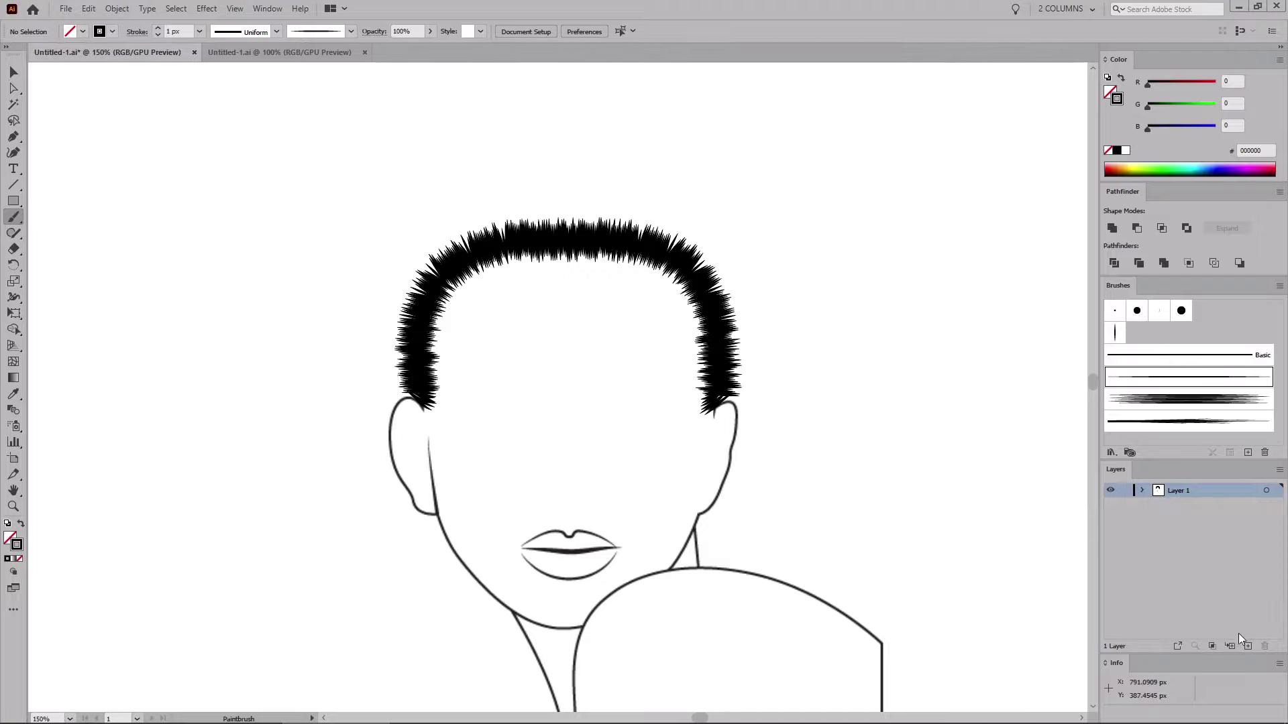
{"action": "left_click", "coordinate": [1247, 645]}
{"action": "left_click_drag", "start_coordinate": [1213, 489], "coordinate": [1193, 510]}
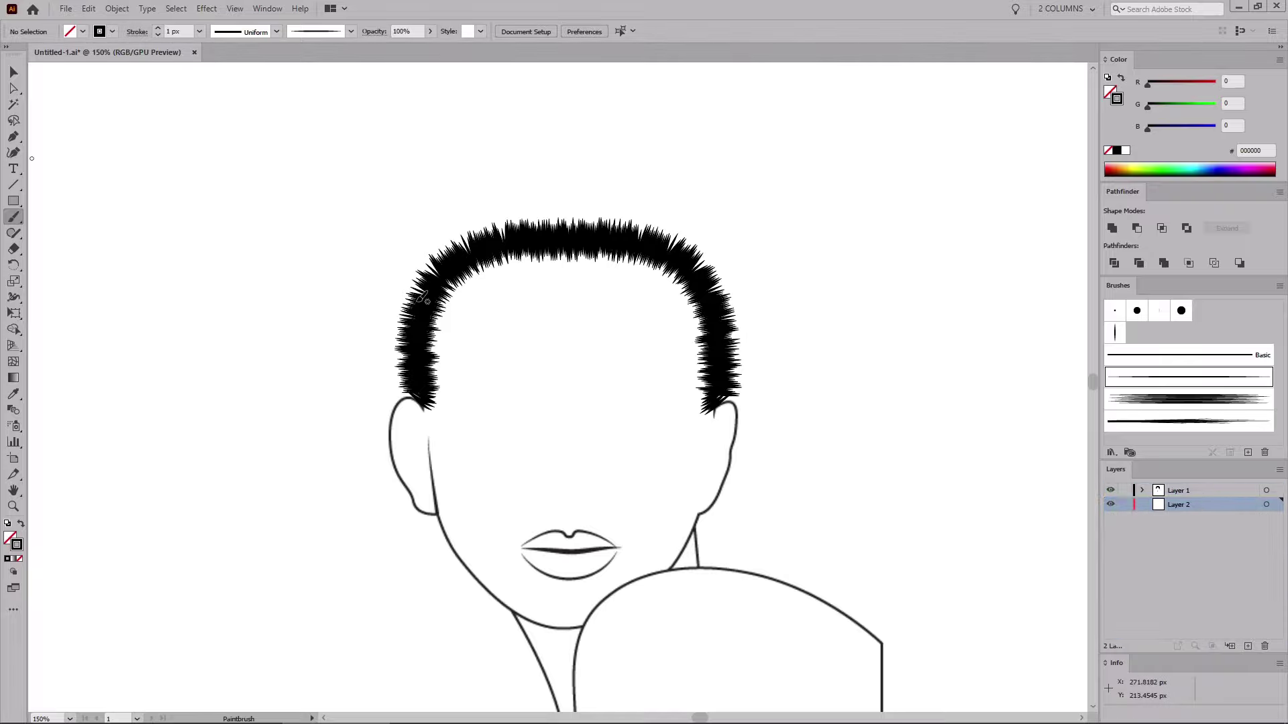
{"action": "left_click", "coordinate": [17, 137]}
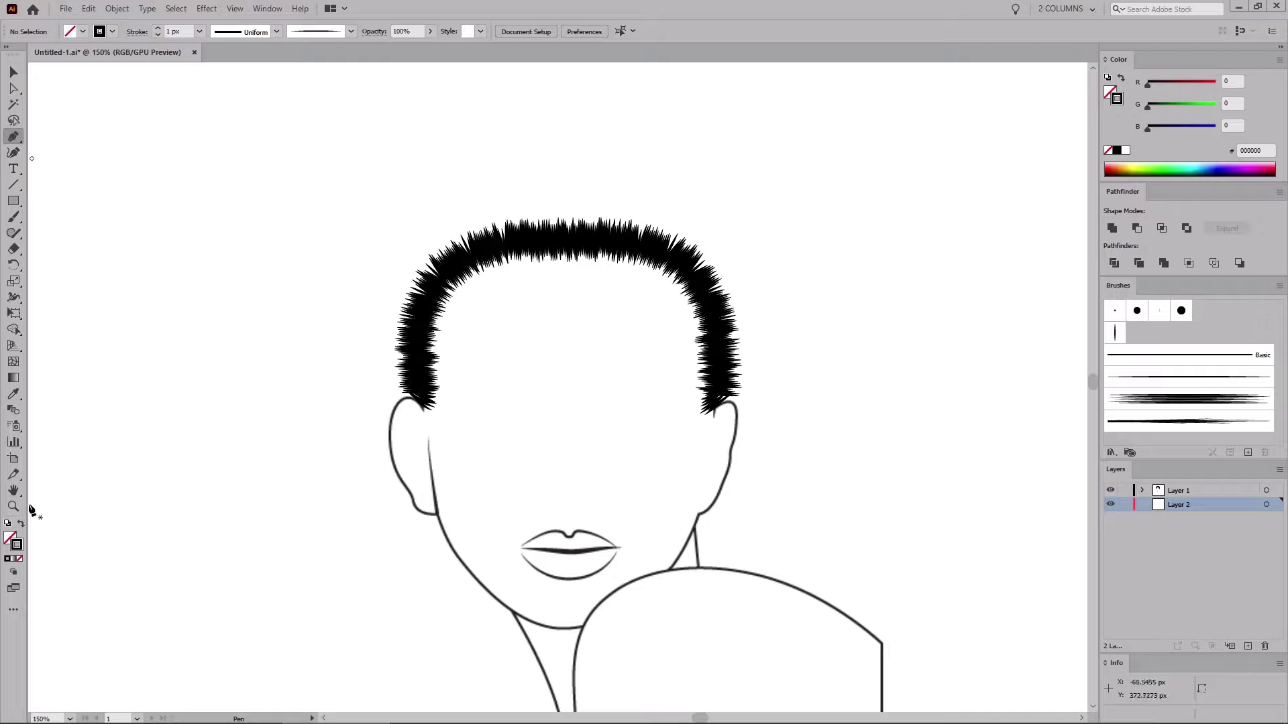
{"action": "left_click", "coordinate": [21, 526]}
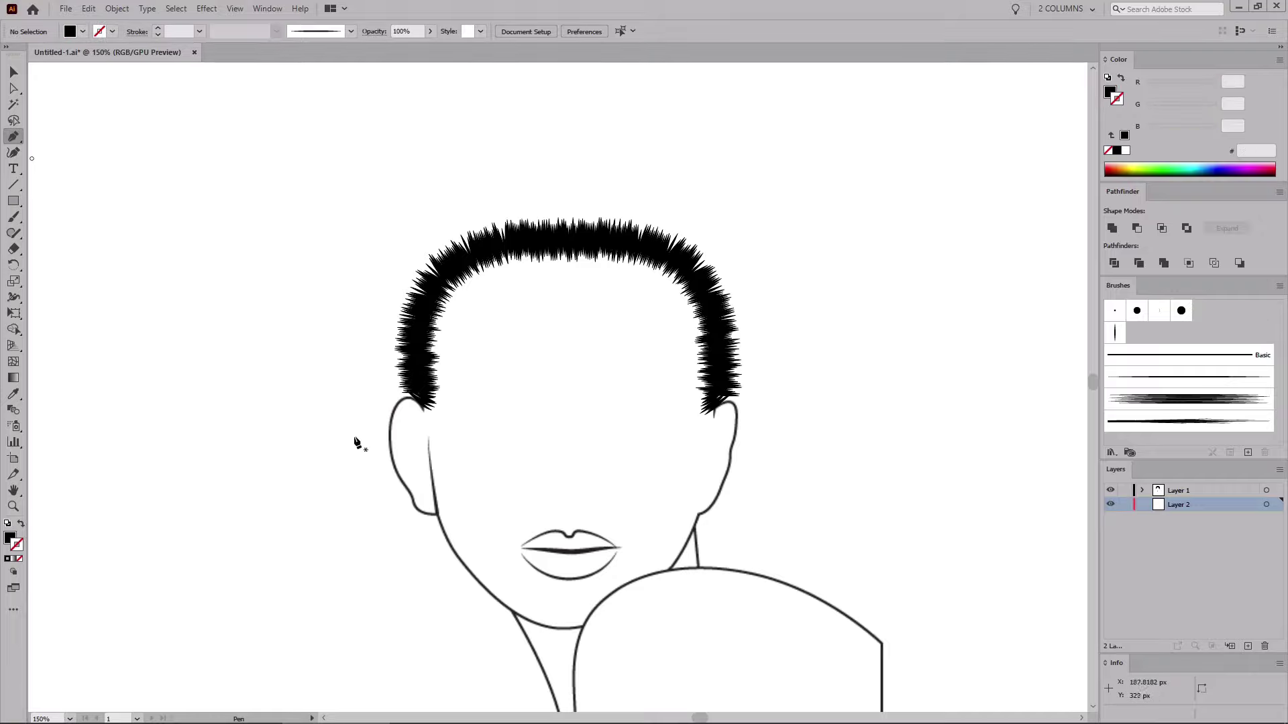
Step: Draw a closed black hair shape from the left ear over the crown and back across the forehead
{"action": "left_click", "coordinate": [399, 439]}
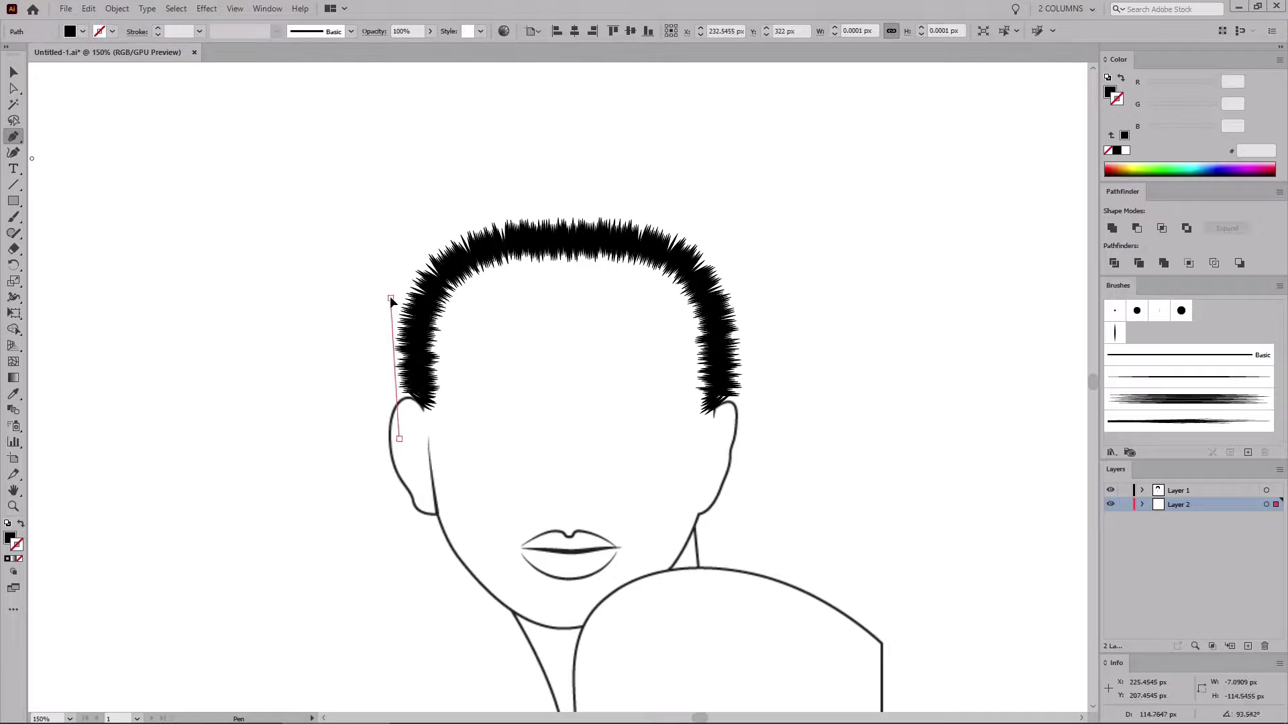
{"action": "left_click_drag", "start_coordinate": [390, 298], "coordinate": [404, 237]}
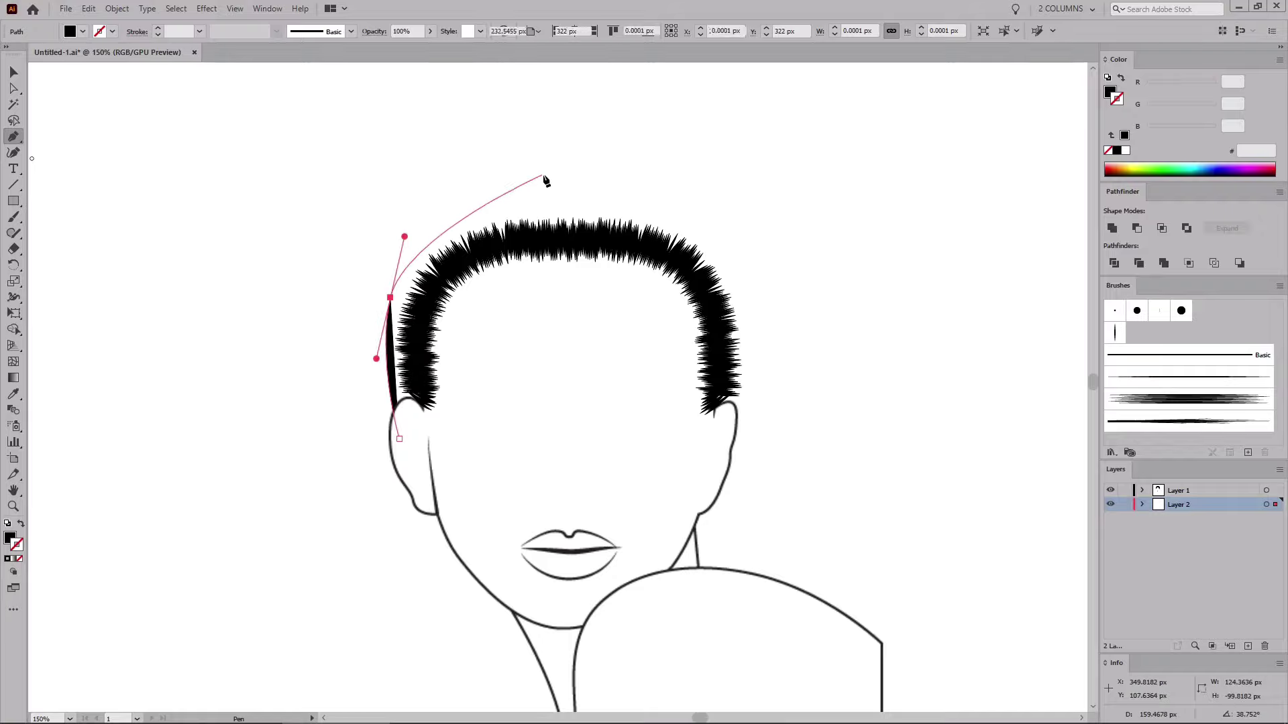
{"action": "left_click_drag", "start_coordinate": [569, 161], "coordinate": [673, 161]}
{"action": "left_click_drag", "start_coordinate": [746, 365], "coordinate": [735, 493]}
{"action": "left_click", "coordinate": [661, 484]}
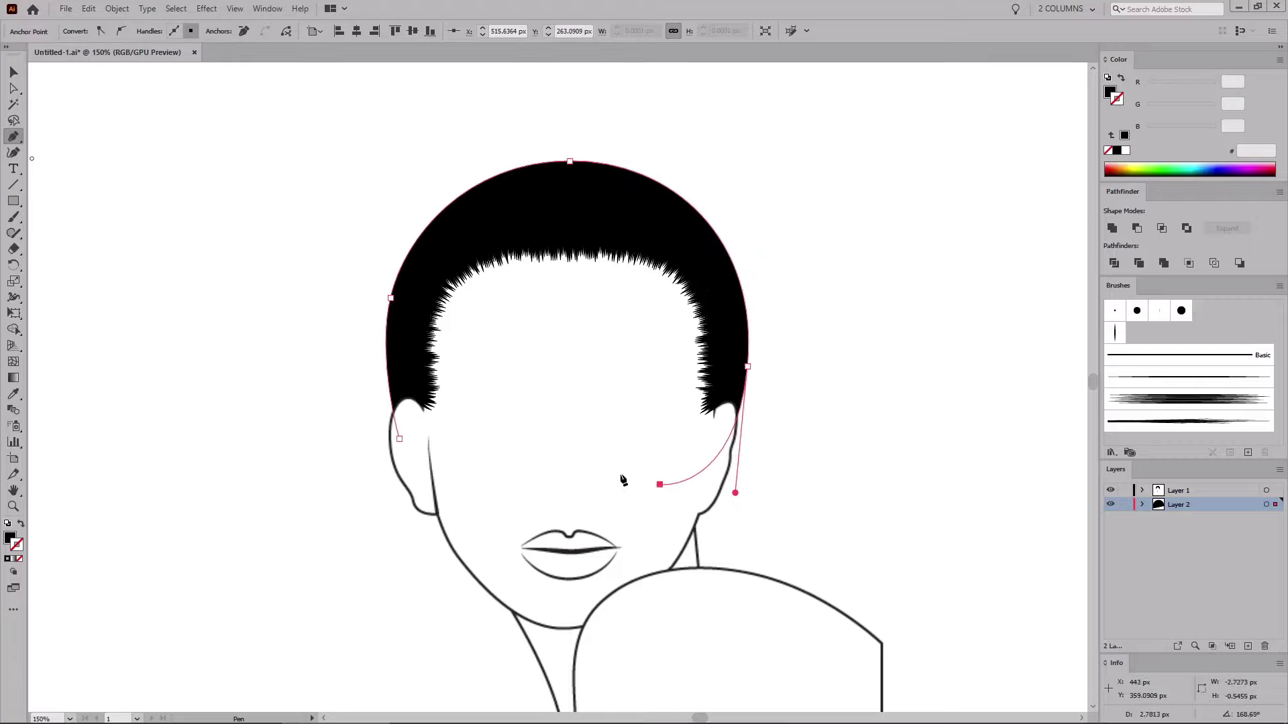
{"action": "left_click", "coordinate": [399, 438]}
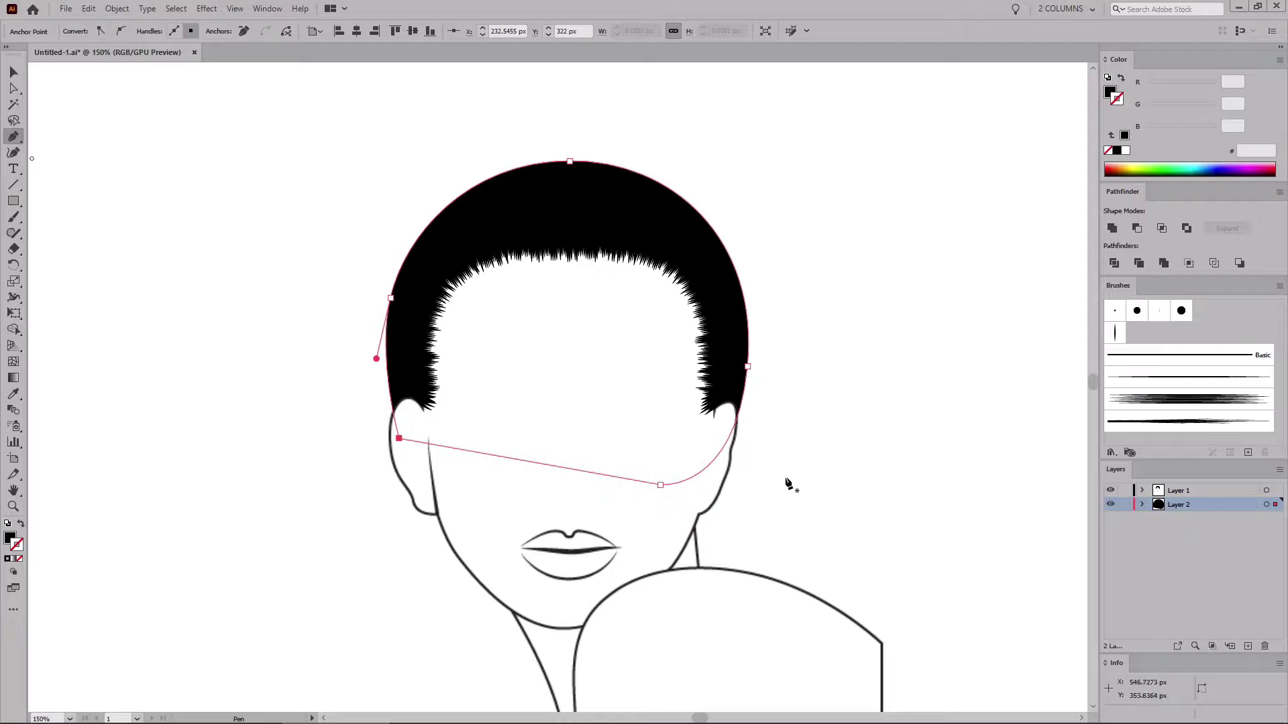
{"action": "key", "text": "v"}
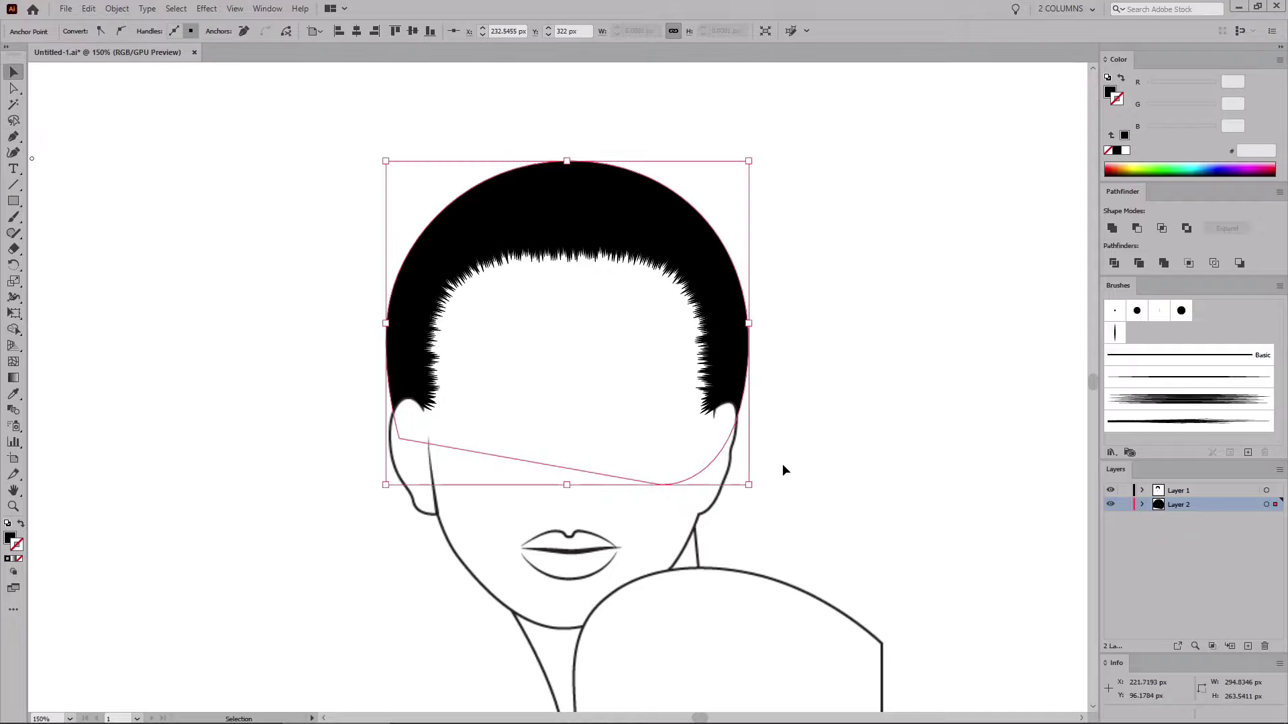
{"action": "left_click", "coordinate": [784, 459]}
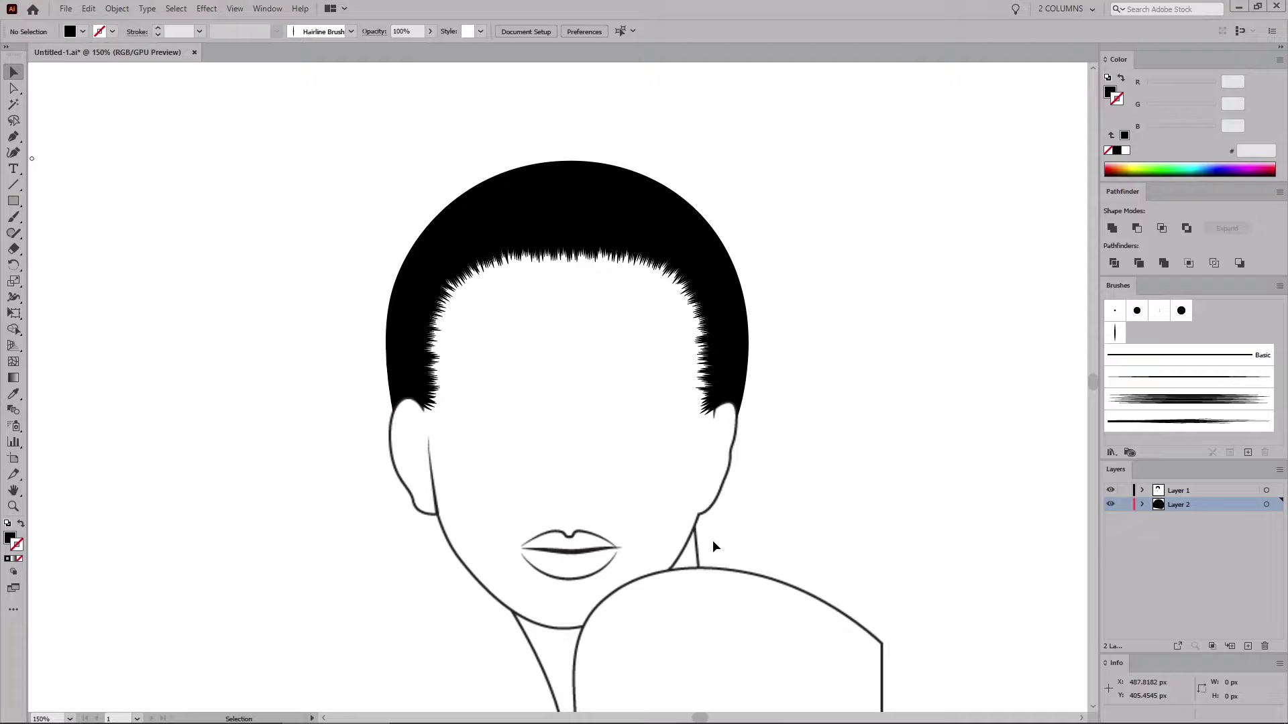
Step: Paint a tapered Hair Piece strand down-left from the neck and give it a 10 px stroke
{"action": "key", "text": "ctrl+1"}
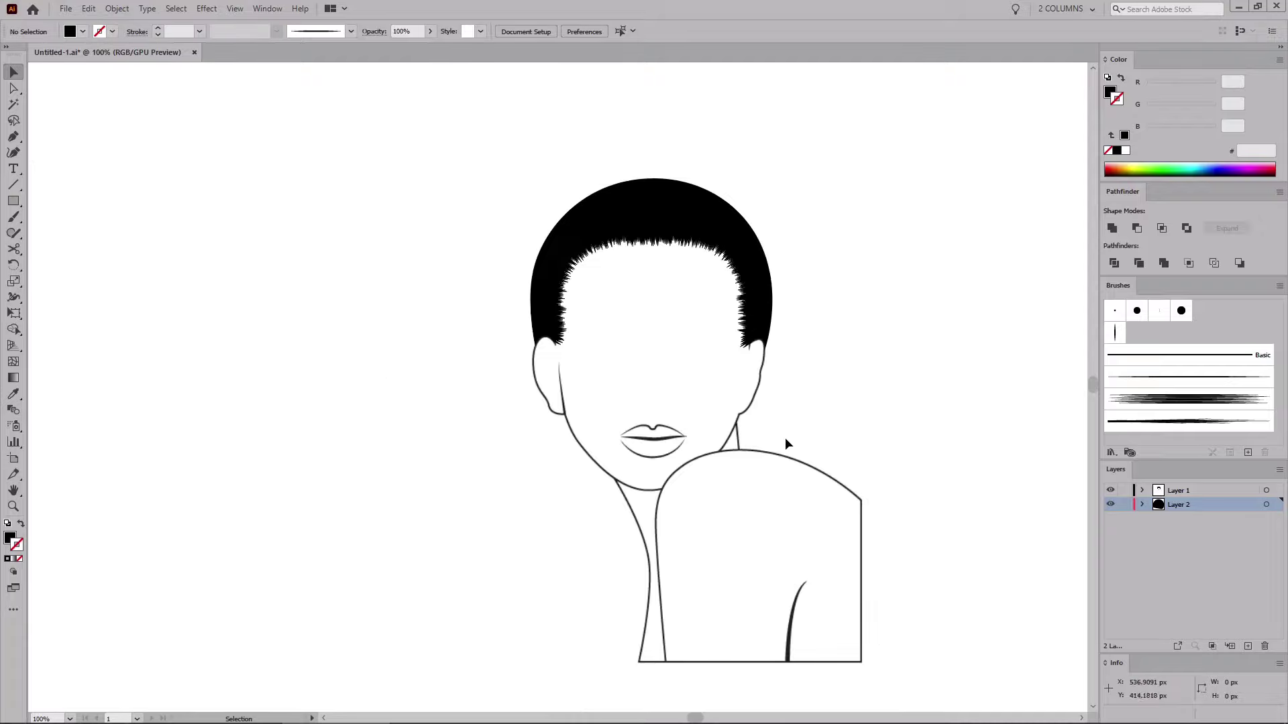
{"action": "left_click", "coordinate": [13, 216]}
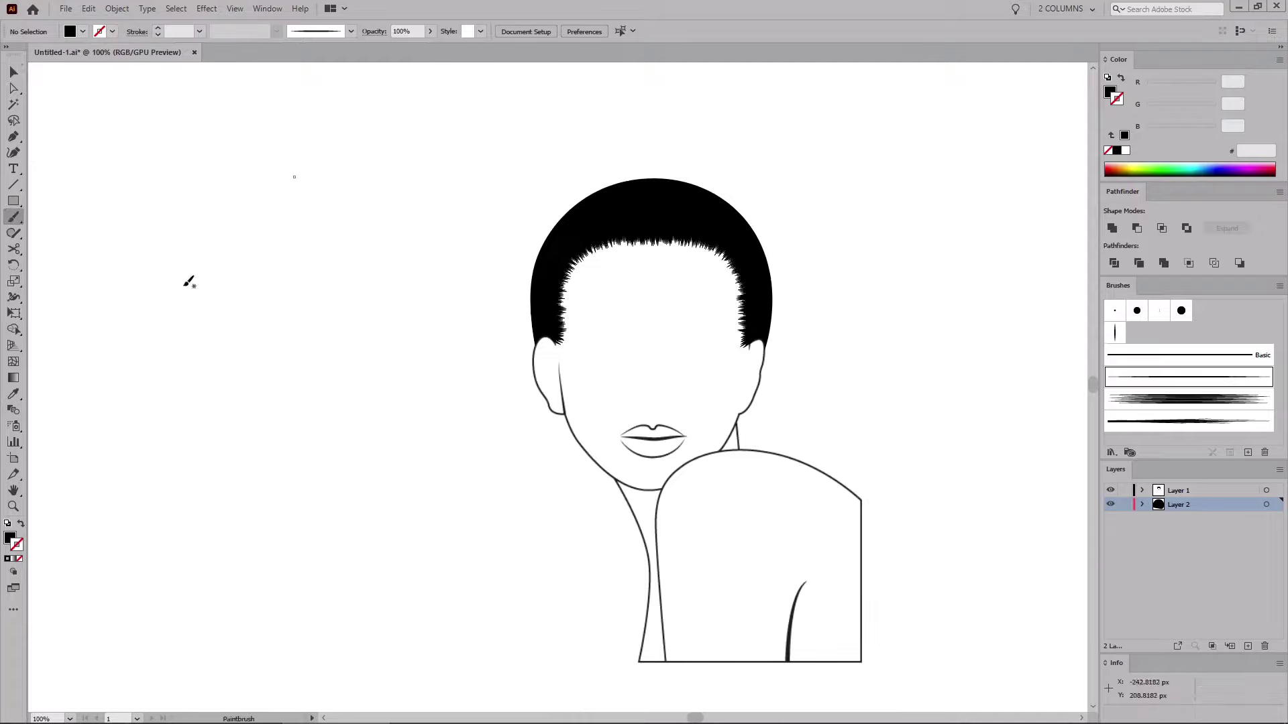
{"action": "left_click", "coordinate": [1169, 424]}
{"action": "left_click_drag", "start_coordinate": [571, 429], "coordinate": [393, 515]}
{"action": "key", "text": "v"}
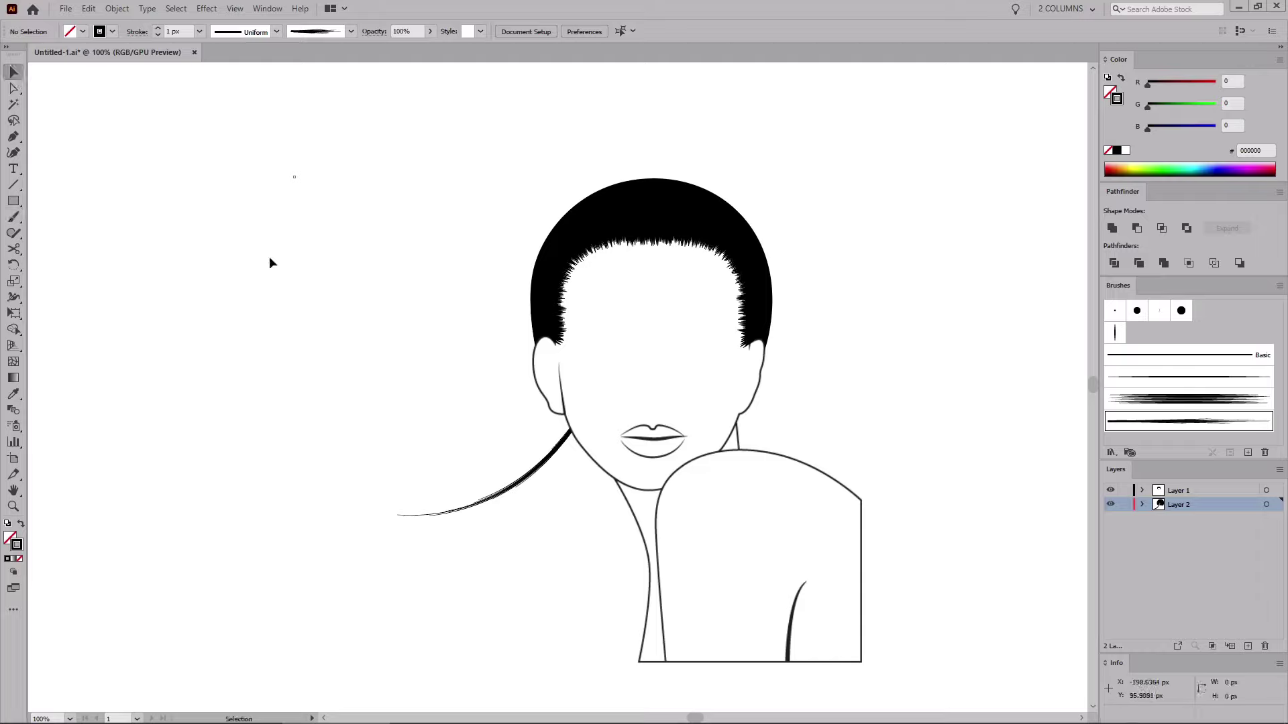
{"action": "left_click", "coordinate": [548, 464]}
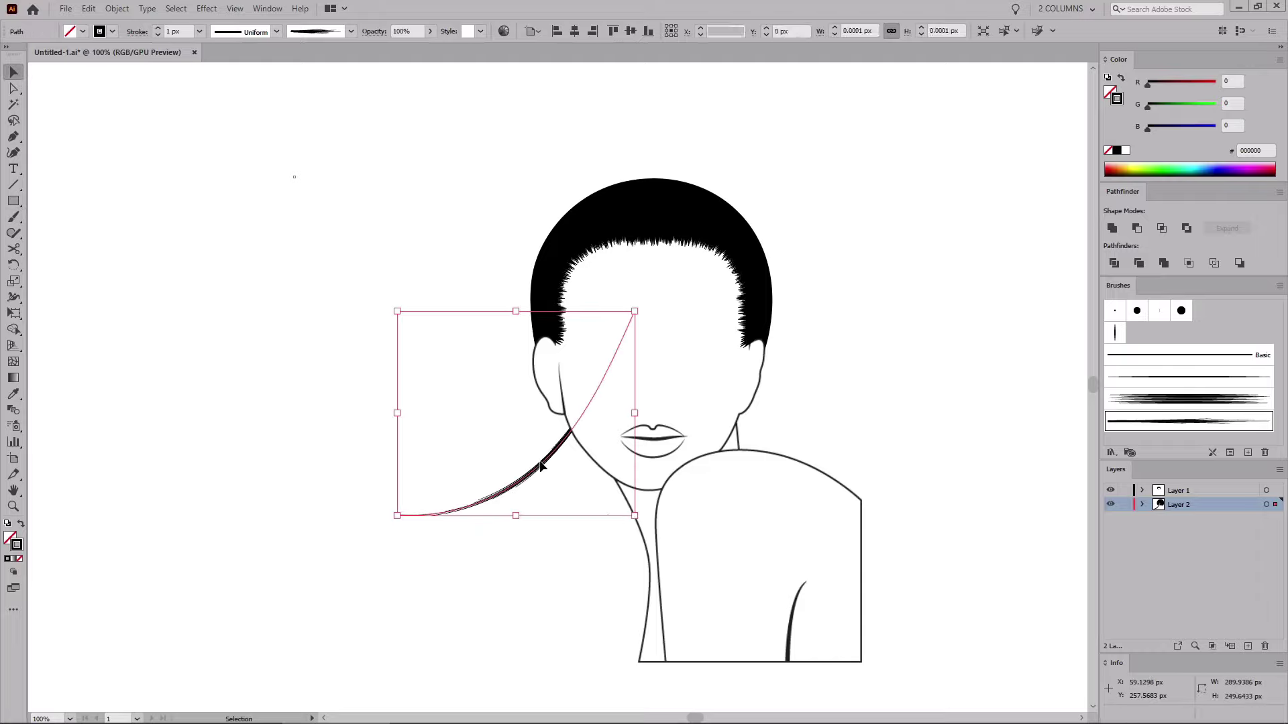
{"action": "left_click", "coordinate": [199, 31]}
{"action": "left_click", "coordinate": [216, 178]}
{"action": "left_click", "coordinate": [842, 343]}
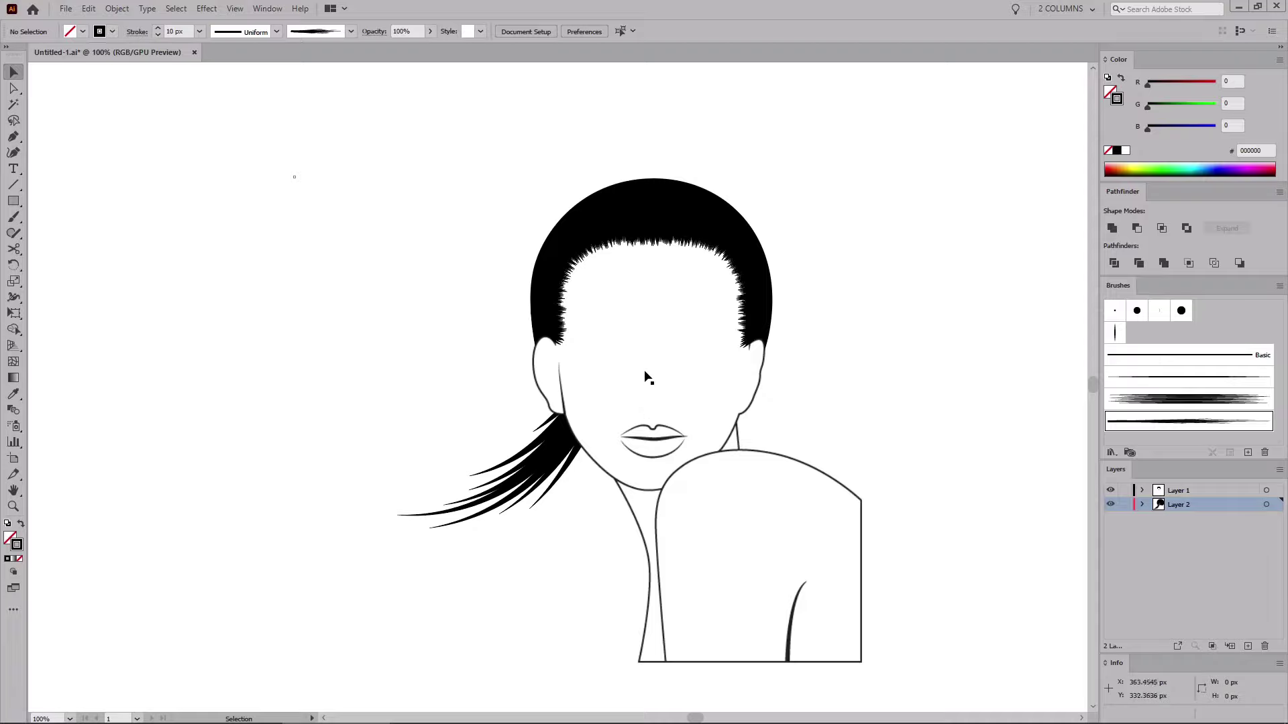
Step: Paint a longer strand extending the hair out to the left
{"action": "key", "text": "b"}
{"action": "left_click_drag", "start_coordinate": [559, 404], "coordinate": [289, 465]}
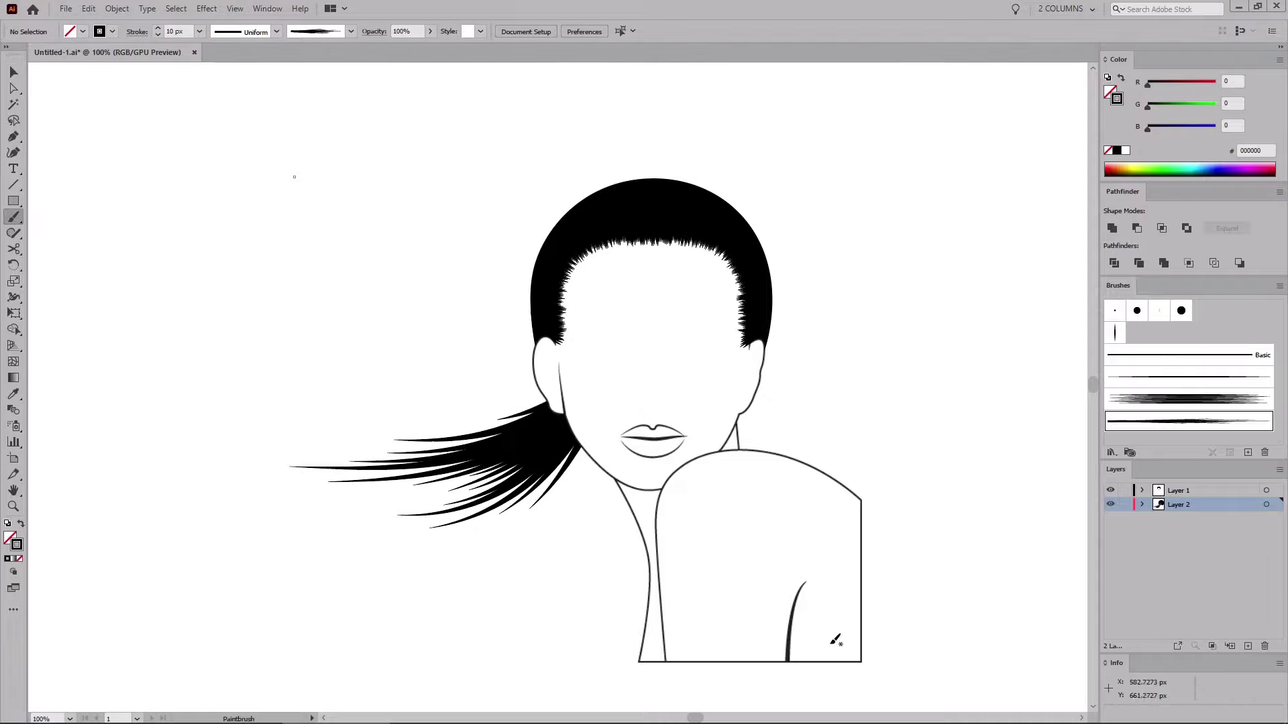
{"action": "key", "text": "ctrl+v"}
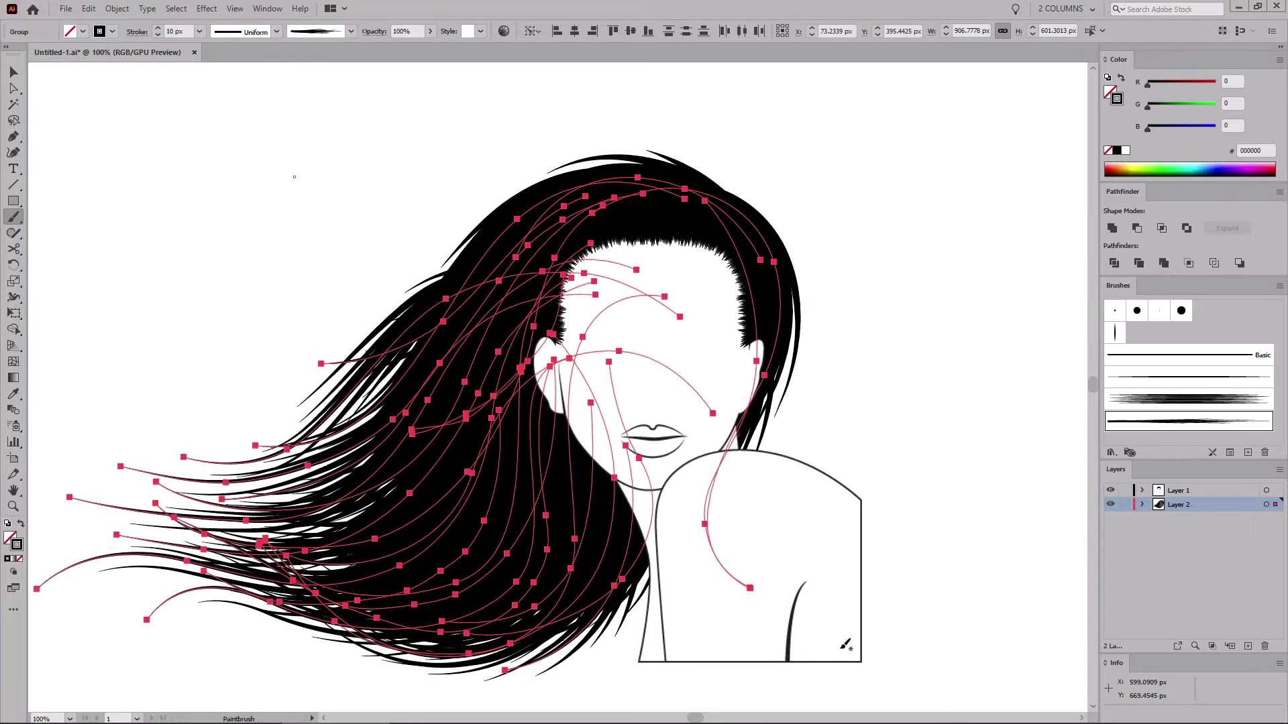
{"action": "key", "text": "ctrl+shift+a"}
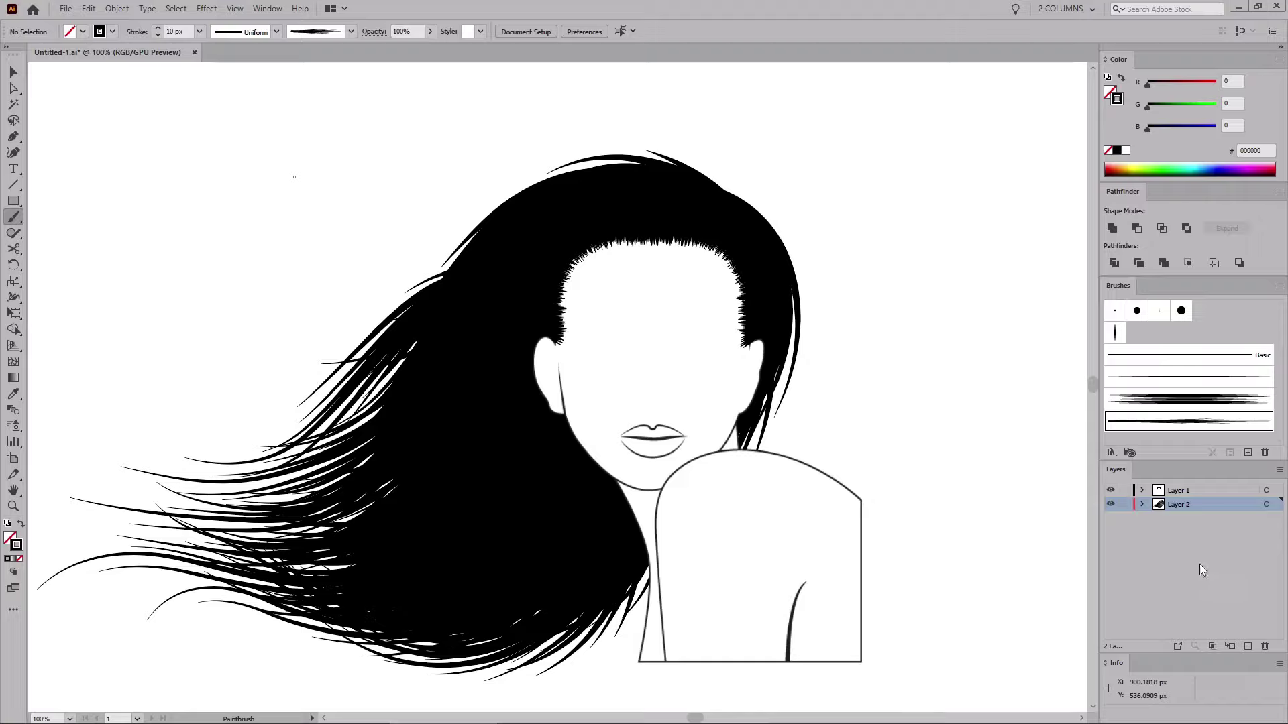
Step: Create a new top layer and paint a strand down the hair's right side
{"action": "left_click", "coordinate": [1247, 647]}
{"action": "left_click_drag", "start_coordinate": [1205, 511], "coordinate": [1213, 495]}
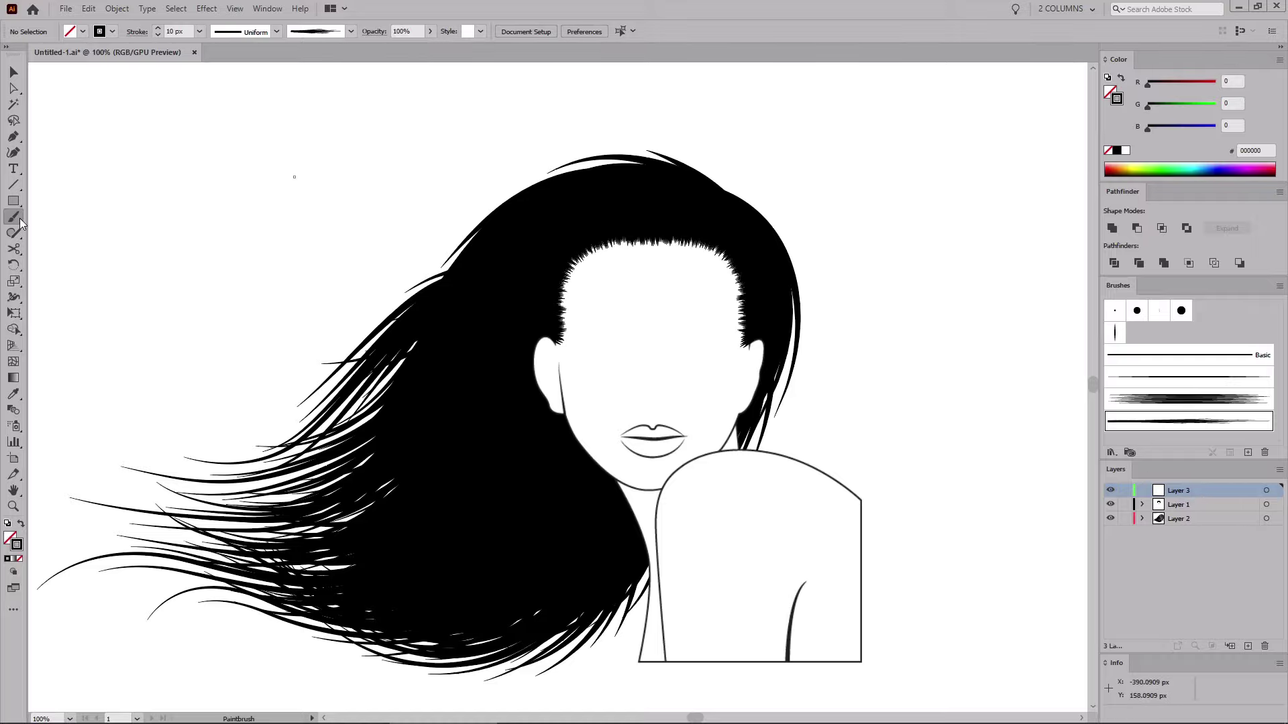
{"action": "left_click_drag", "start_coordinate": [780, 267], "coordinate": [795, 513]}
{"action": "left_click", "coordinate": [14, 72]}
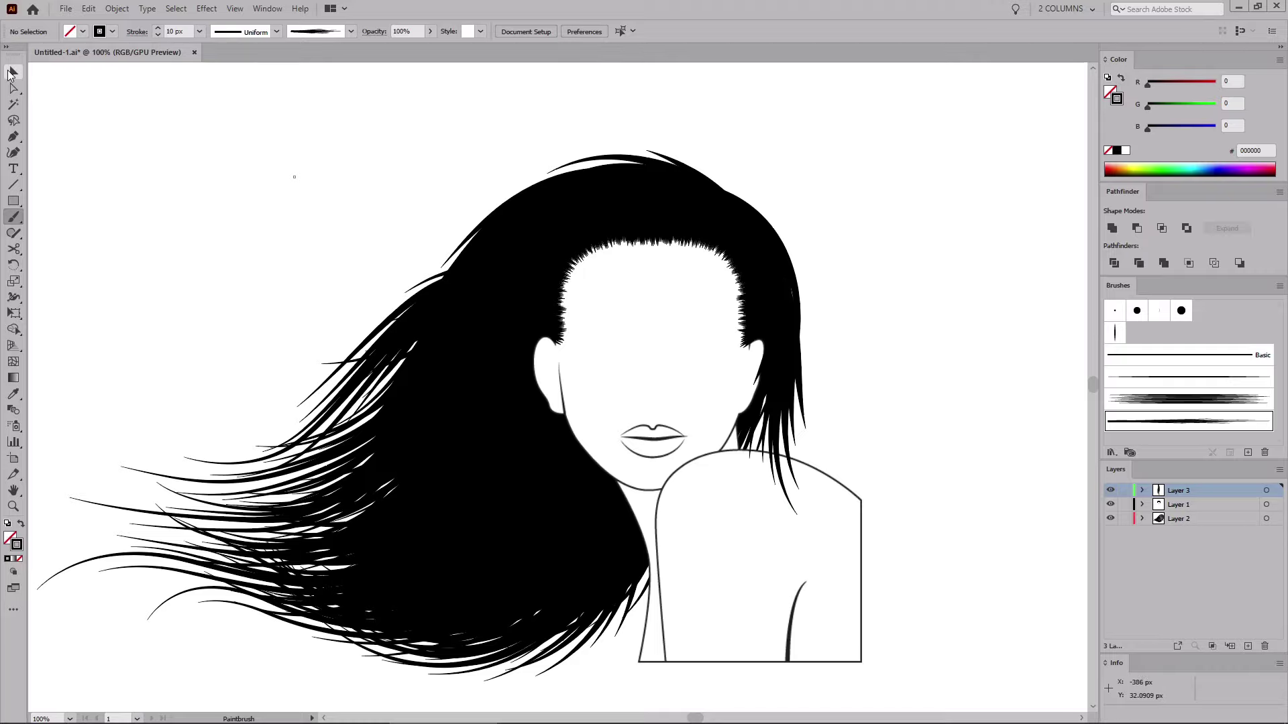
Step: Make the right strand 8 px, nudge it slightly, then paint more strands sweeping down-left from the top
{"action": "left_click", "coordinate": [781, 377]}
{"action": "left_click", "coordinate": [200, 32]}
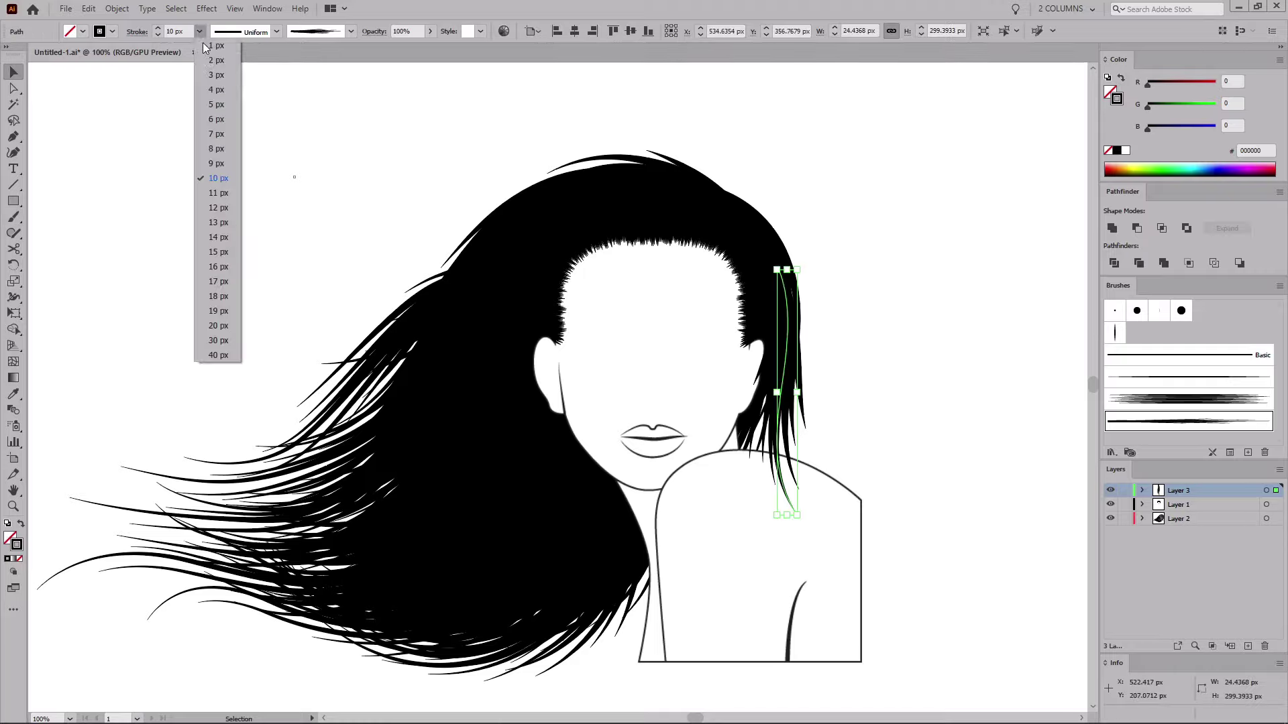
{"action": "left_click", "coordinate": [221, 146]}
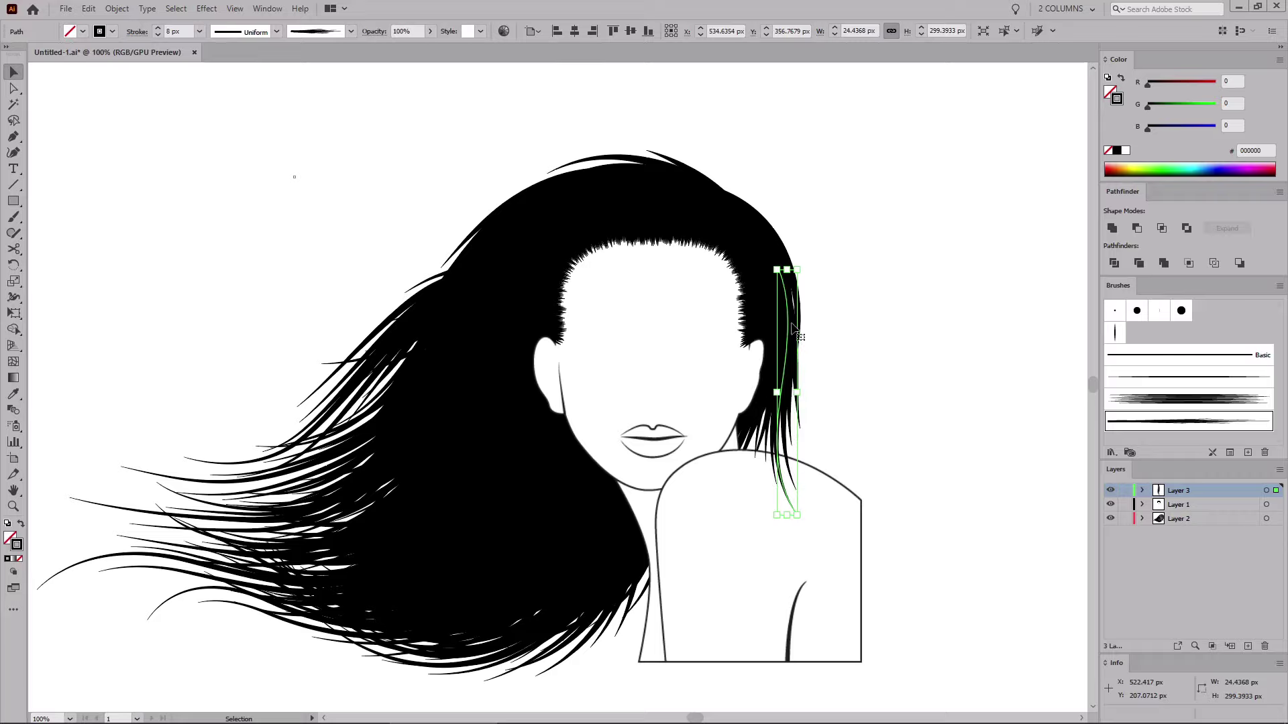
{"action": "left_click_drag", "start_coordinate": [790, 325], "coordinate": [794, 330]}
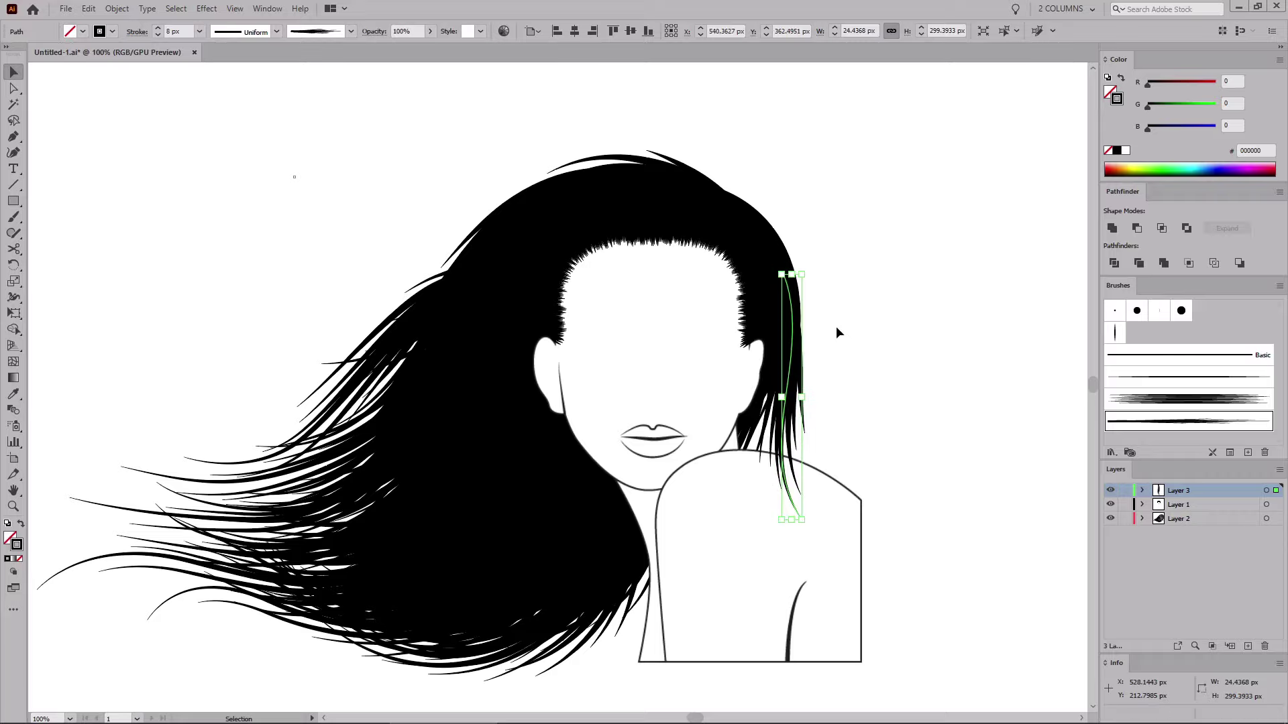
{"action": "left_click", "coordinate": [837, 333]}
{"action": "key", "text": "b"}
{"action": "mouse_move", "coordinate": [604, 178]}
{"action": "left_mouse_down"}
{"action": "mouse_move", "coordinate": [512, 223]}
{"action": "mouse_move", "coordinate": [424, 308]}
{"action": "mouse_move", "coordinate": [324, 318]}
{"action": "left_mouse_up"}
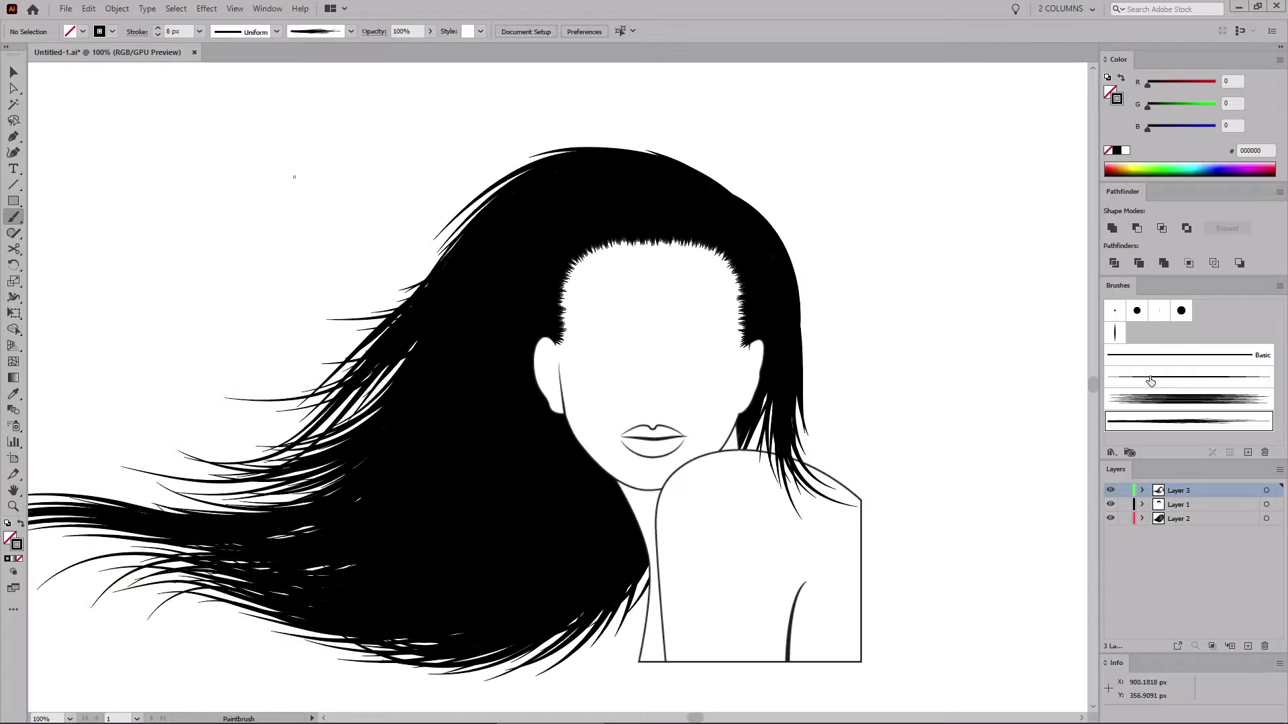
Step: With the thin brush at 1 px, paint a fine wisp from the forehead hairline
{"action": "left_click", "coordinate": [1150, 379]}
{"action": "left_click", "coordinate": [200, 30]}
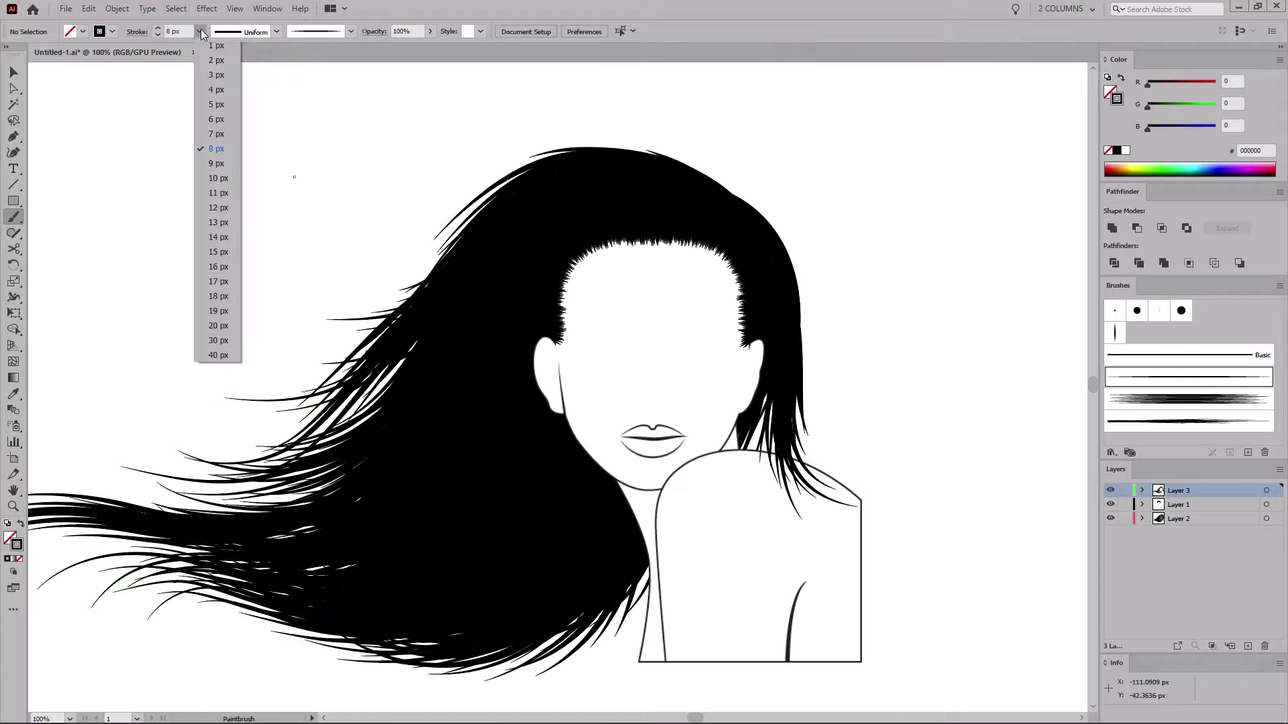
{"action": "left_click", "coordinate": [213, 46]}
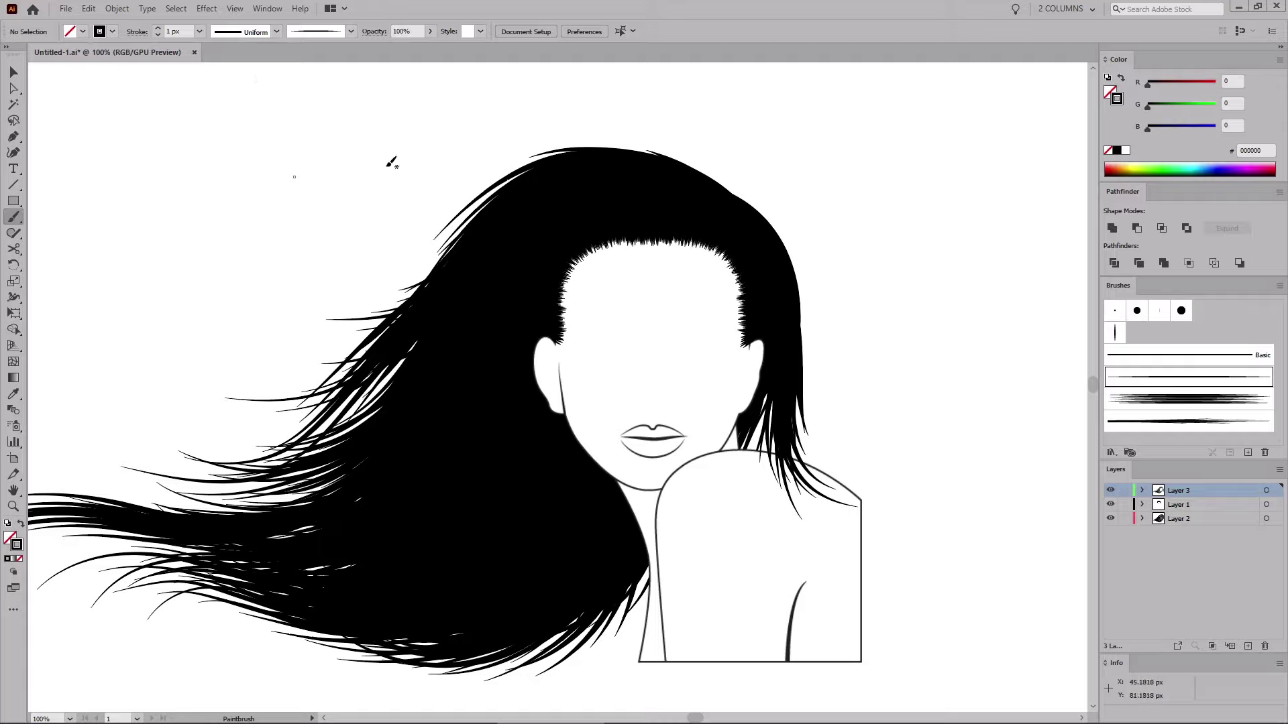
{"action": "mouse_move", "coordinate": [639, 228]}
{"action": "left_mouse_down"}
{"action": "mouse_move", "coordinate": [602, 250]}
{"action": "mouse_move", "coordinate": [611, 320]}
{"action": "left_mouse_up"}
{"action": "key", "text": "ctrl+a"}
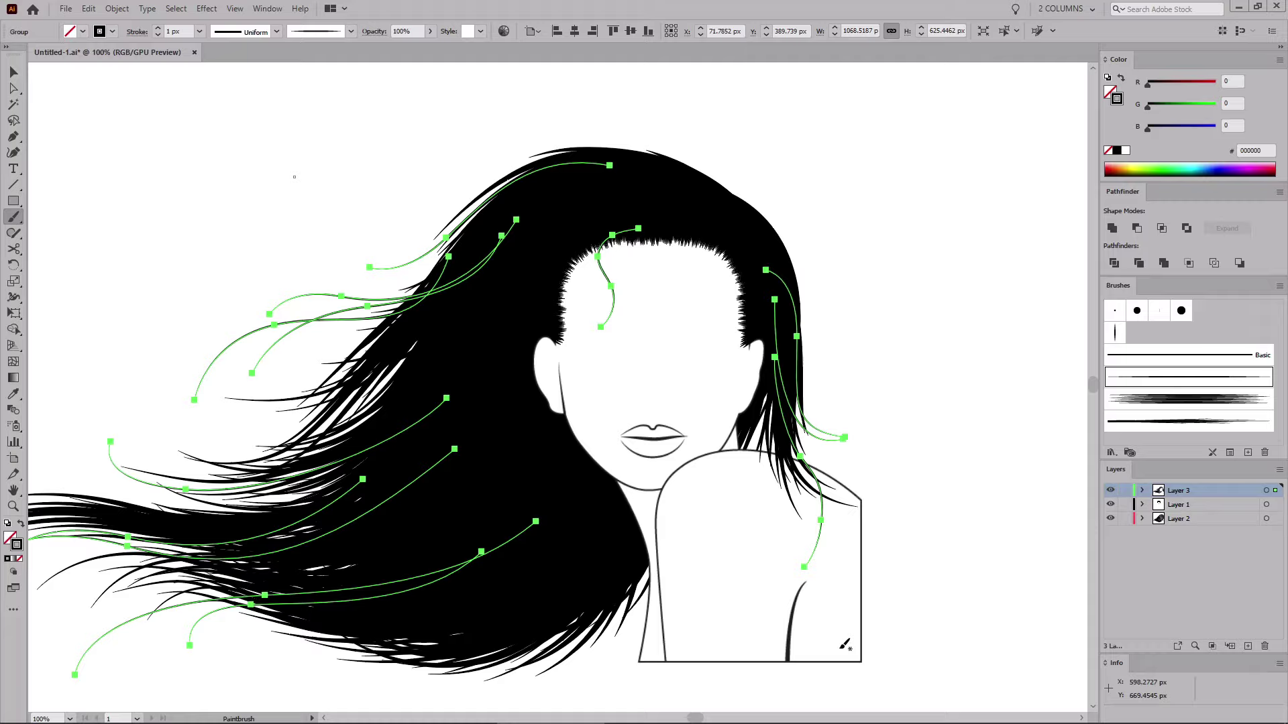
{"action": "key", "text": "ctrl+shift+a"}
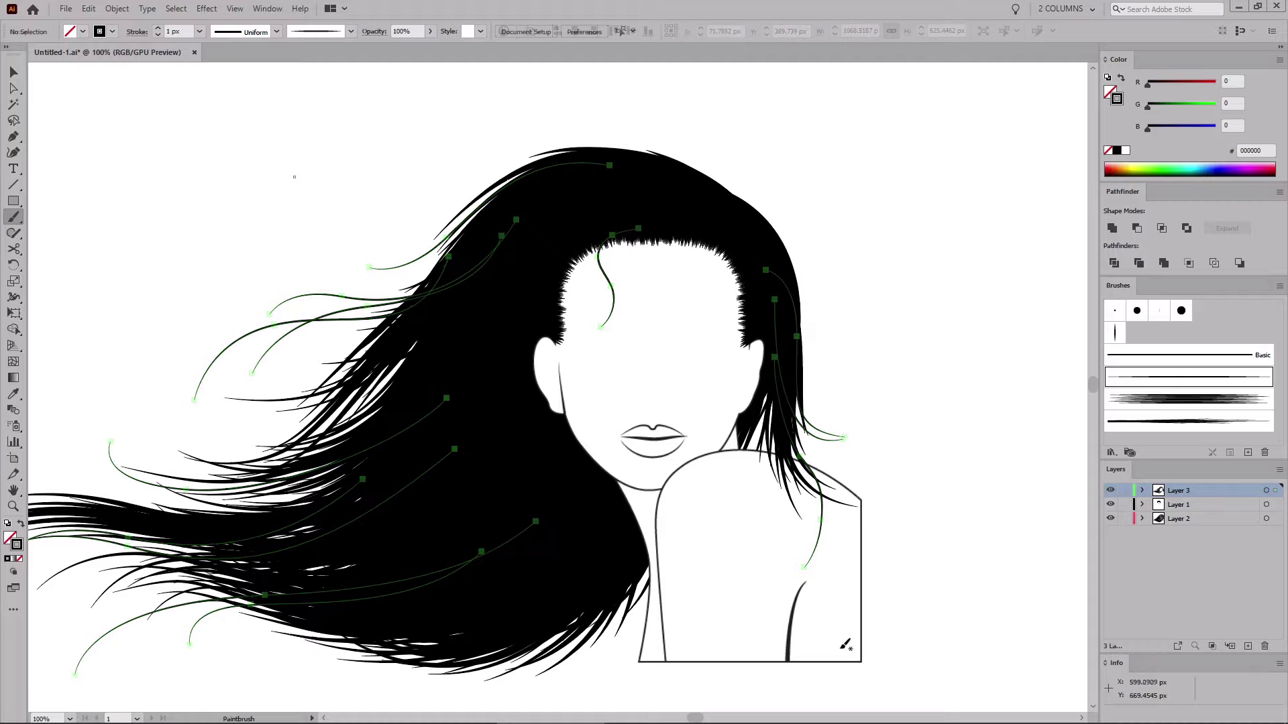
Step: Add a new layer with a white stroke at 10% opacity and the bristle brush
{"action": "left_click", "coordinate": [1248, 647]}
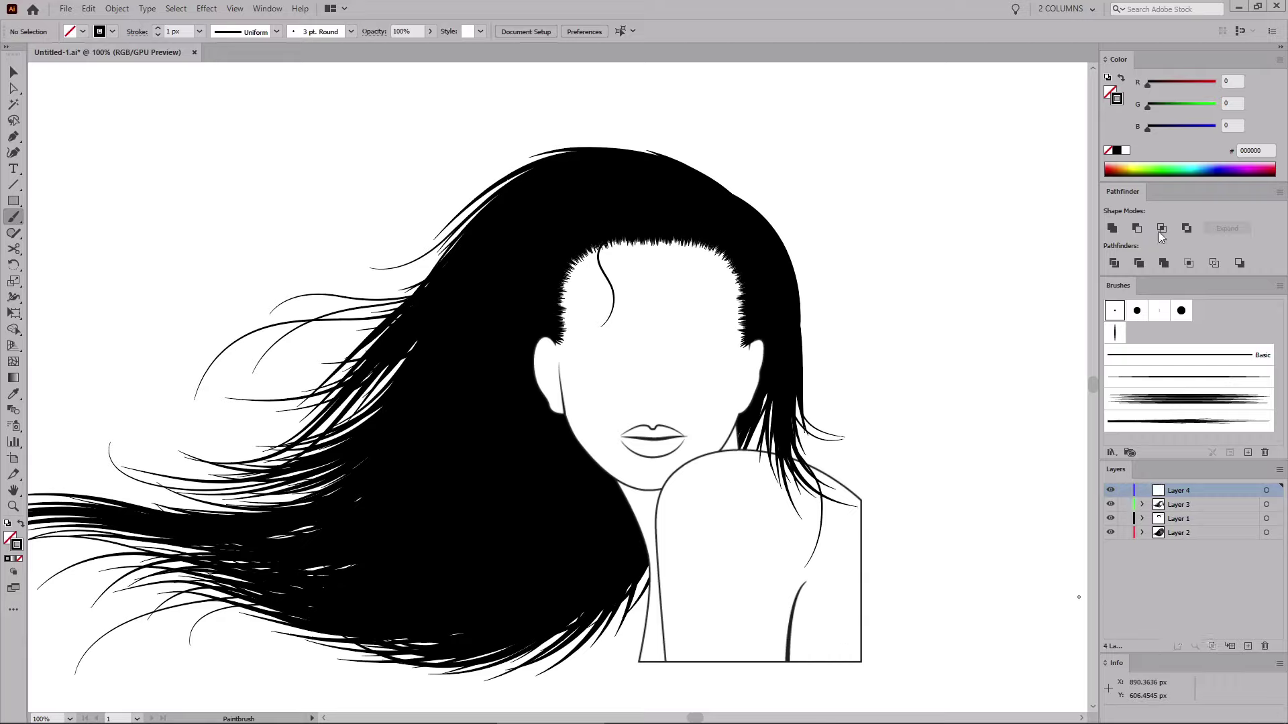
{"action": "left_click", "coordinate": [1126, 150]}
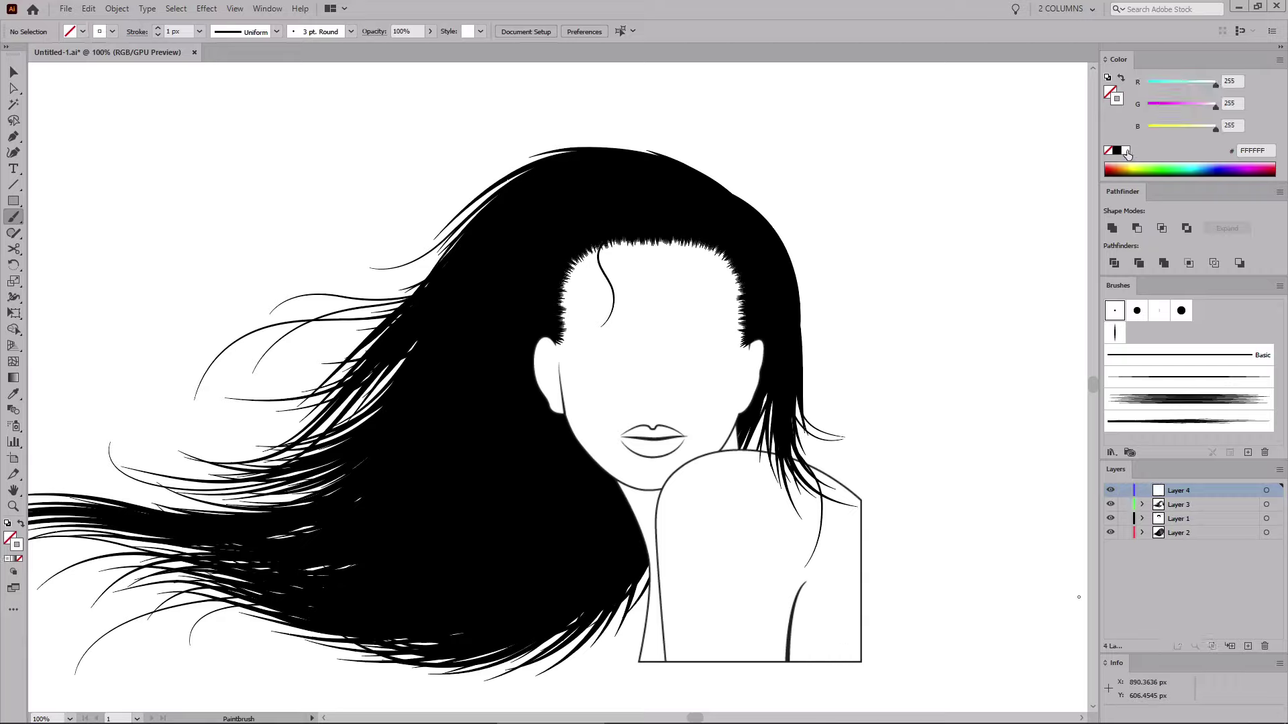
{"action": "left_click", "coordinate": [428, 30]}
{"action": "left_click_drag", "start_coordinate": [433, 51], "coordinate": [426, 43]}
{"action": "left_click", "coordinate": [1133, 399]}
Step: Paint four faint white shine strokes across the upper and lower hair
{"action": "left_click_drag", "start_coordinate": [386, 509], "coordinate": [505, 306]}
{"action": "left_click_drag", "start_coordinate": [443, 556], "coordinate": [521, 485]}
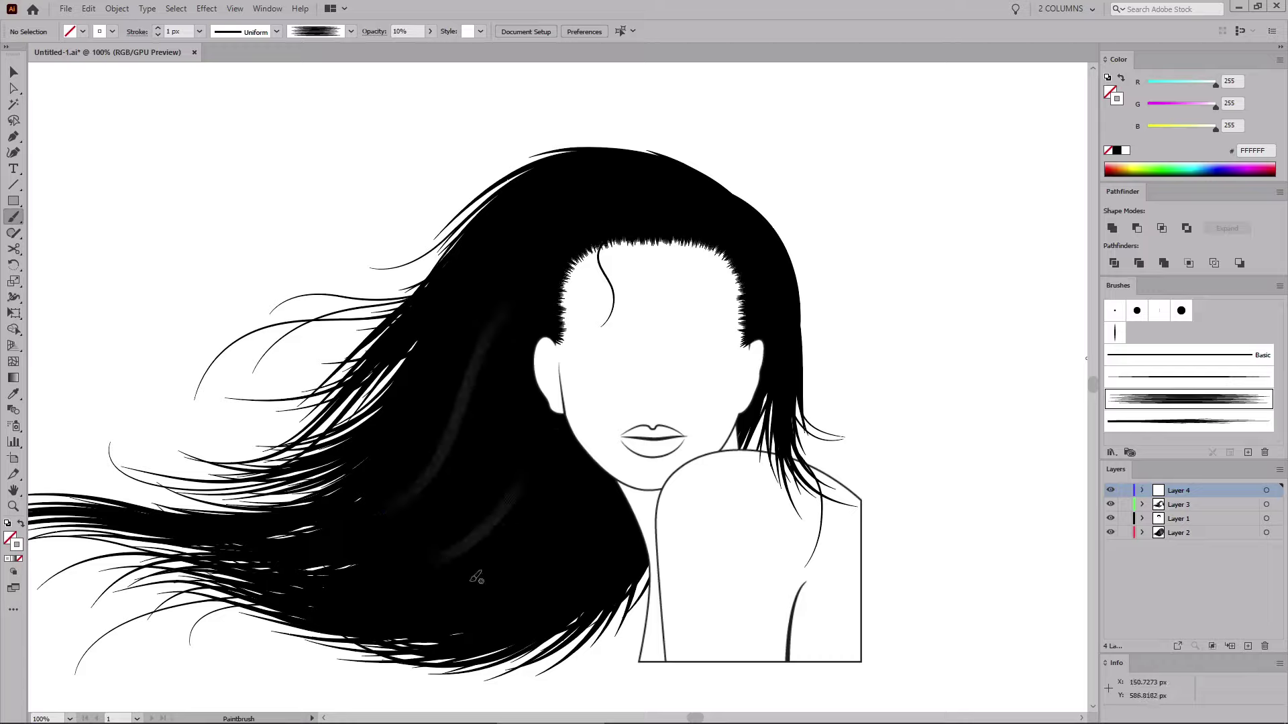
{"action": "left_click_drag", "start_coordinate": [434, 598], "coordinate": [567, 538]}
{"action": "mouse_move", "coordinate": [491, 581]}
{"action": "left_mouse_down"}
{"action": "mouse_move", "coordinate": [562, 538]}
{"action": "mouse_move", "coordinate": [484, 575]}
{"action": "mouse_move", "coordinate": [538, 535]}
{"action": "mouse_move", "coordinate": [547, 545]}
{"action": "left_mouse_up"}
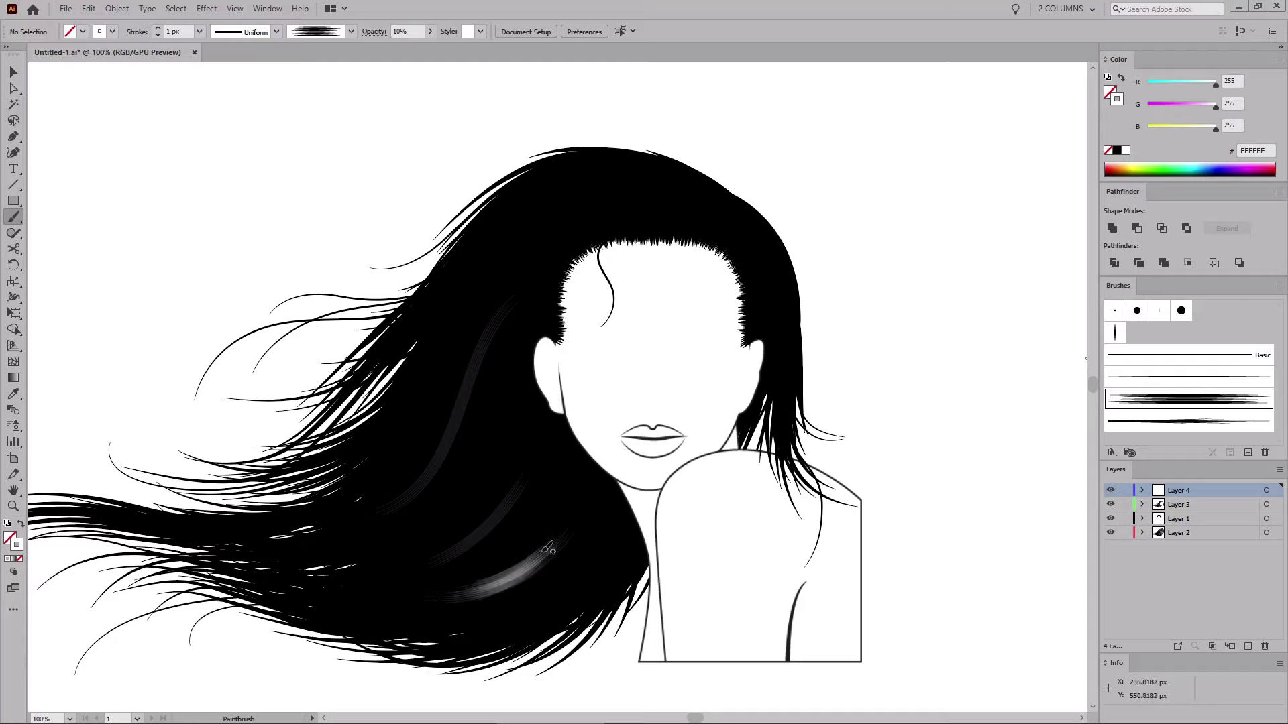
Step: Select all the shine strokes, deselect them, and set the opacity to 20%
{"action": "key", "text": "ctrl+a"}
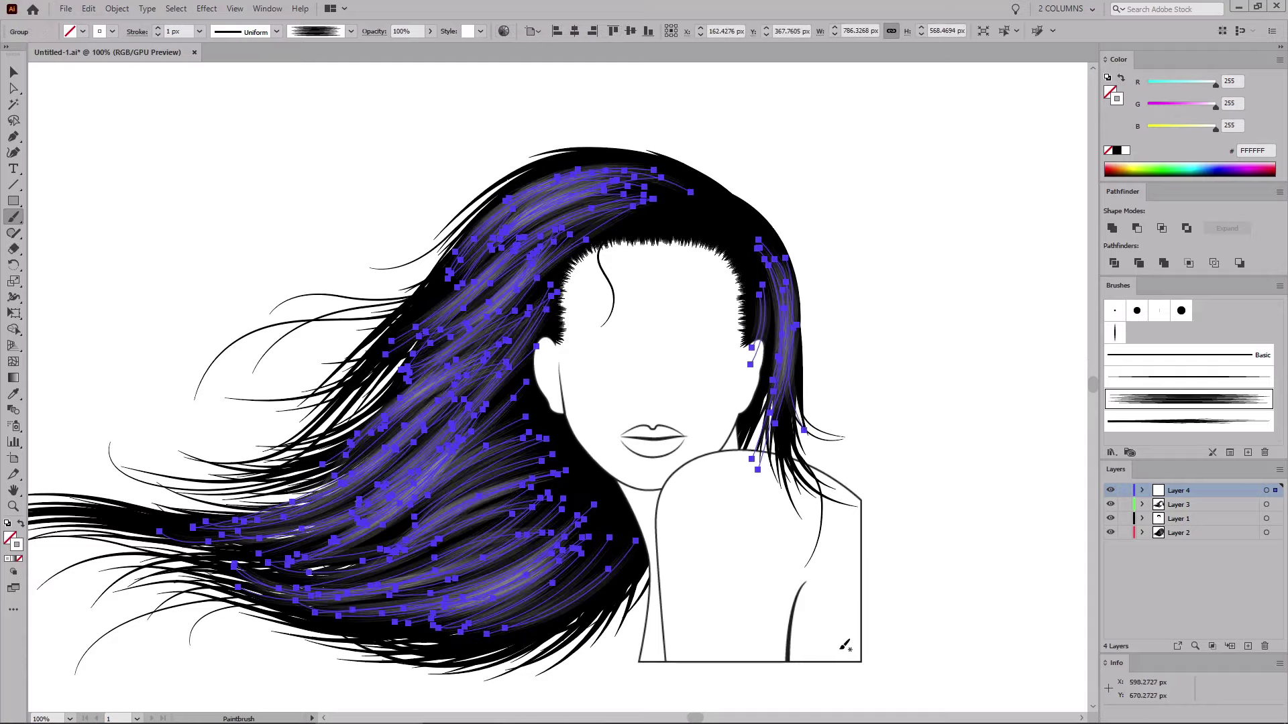
{"action": "key", "text": "ctrl+shift+a"}
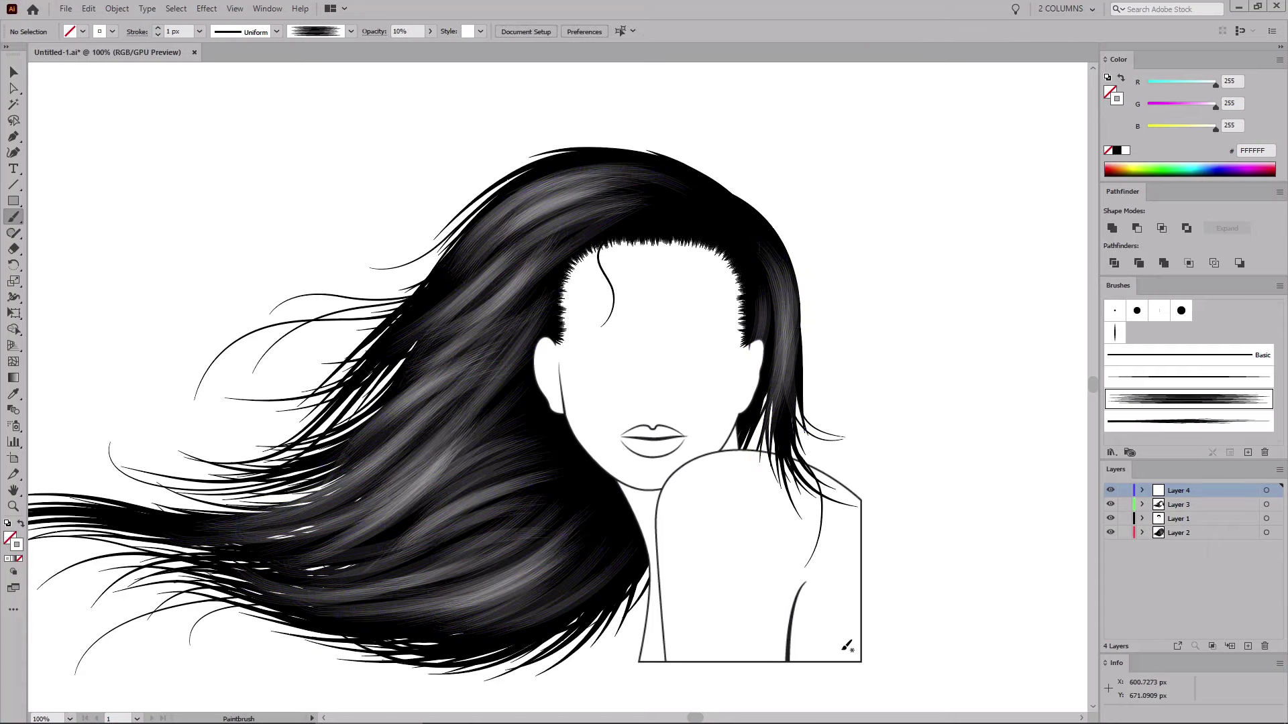
{"action": "left_click", "coordinate": [401, 32]}
{"action": "key", "text": "Return"}
Step: Paint a thin white highlight along the hair with the Tapered Brush, then select and deselect all
{"action": "left_click", "coordinate": [1130, 383]}
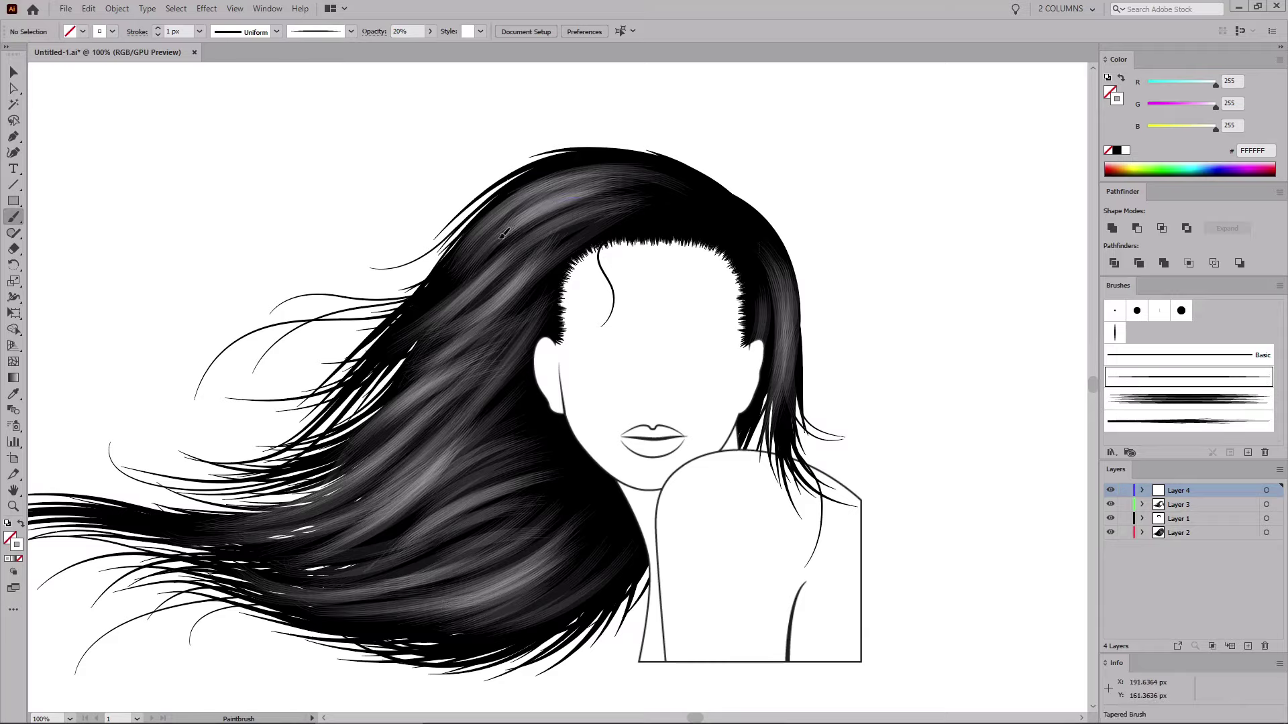
{"action": "left_click_drag", "start_coordinate": [504, 232], "coordinate": [465, 265]}
{"action": "key", "text": "ctrl+a"}
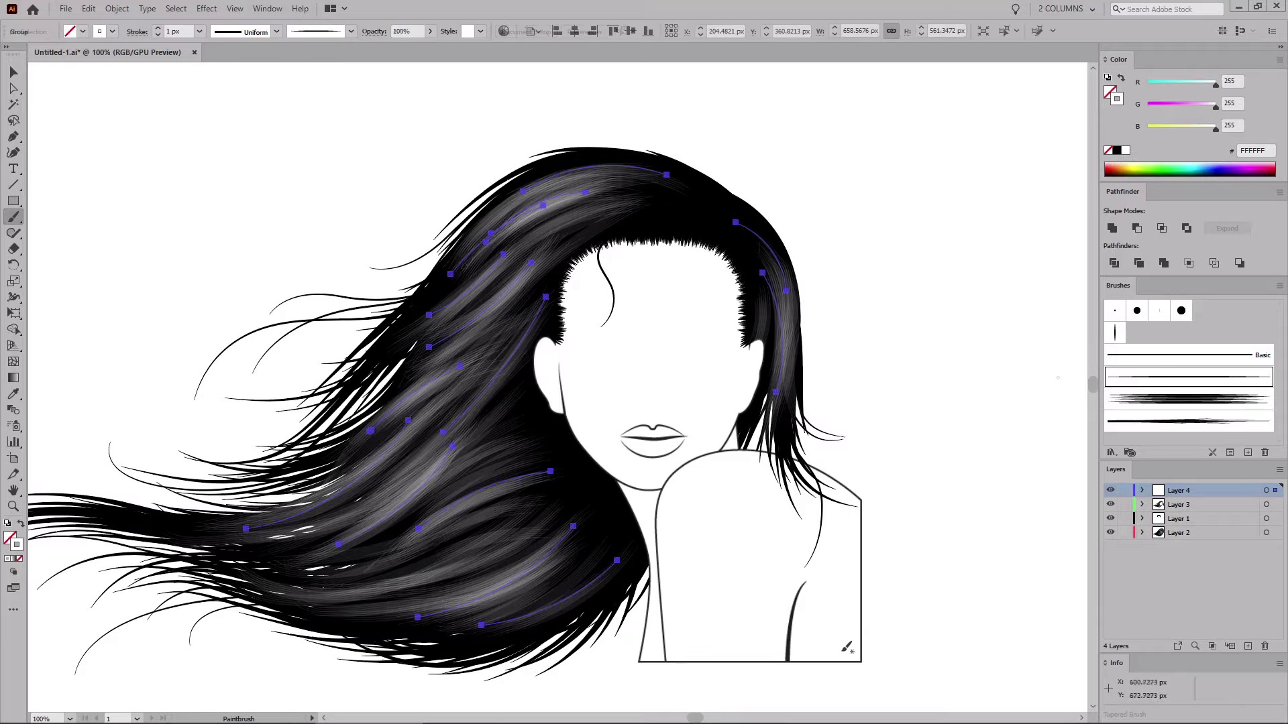
{"action": "key", "text": "ctrl+shift+a"}
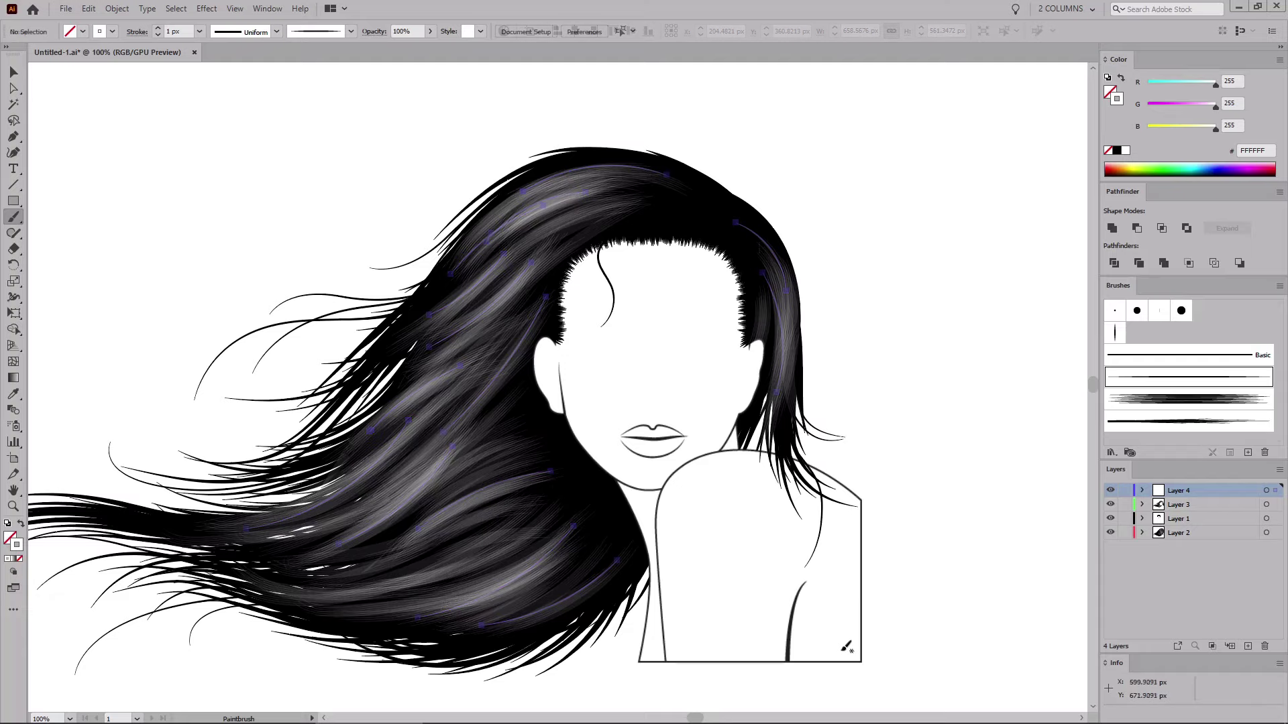